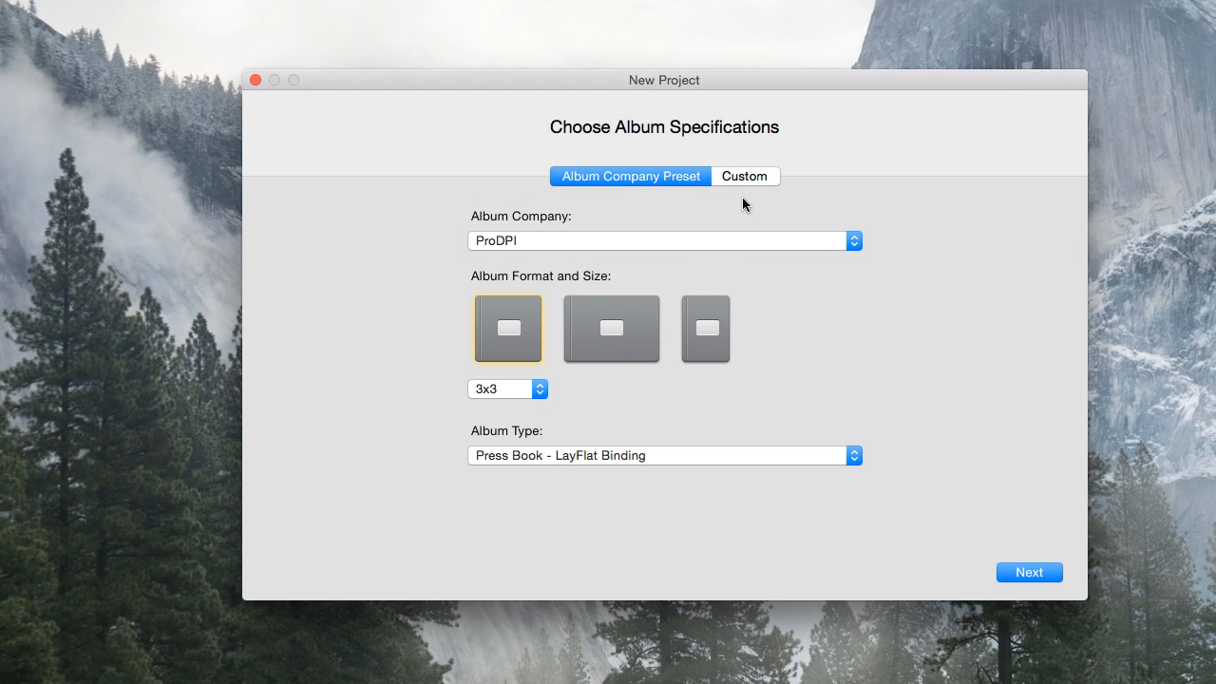
# Choose Renaissance Albums as the album company with the square album format
pyautogui.click(751, 177)
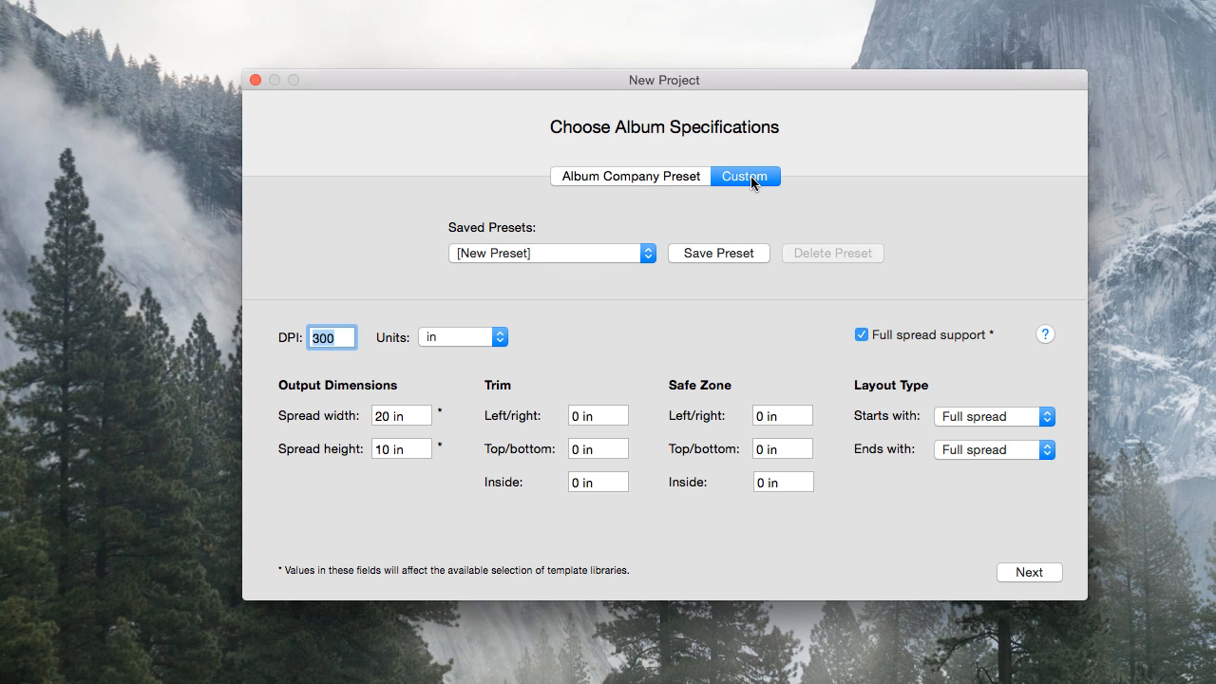
pyautogui.click(665, 179)
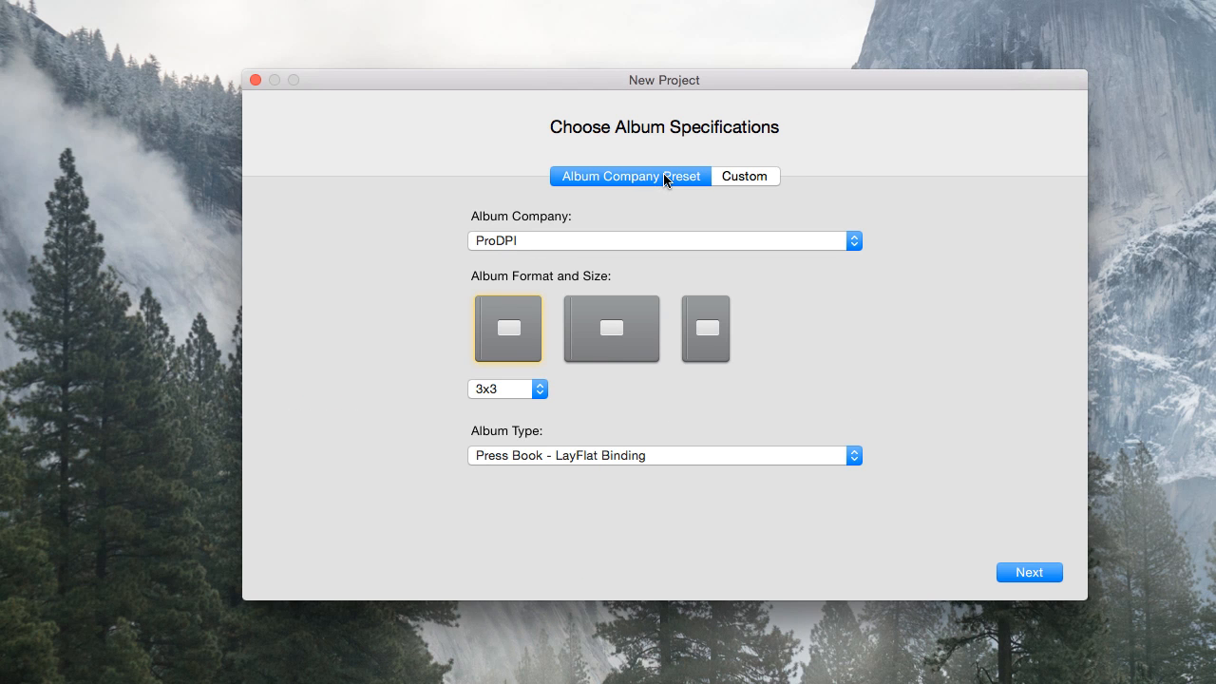
pyautogui.click(846, 242)
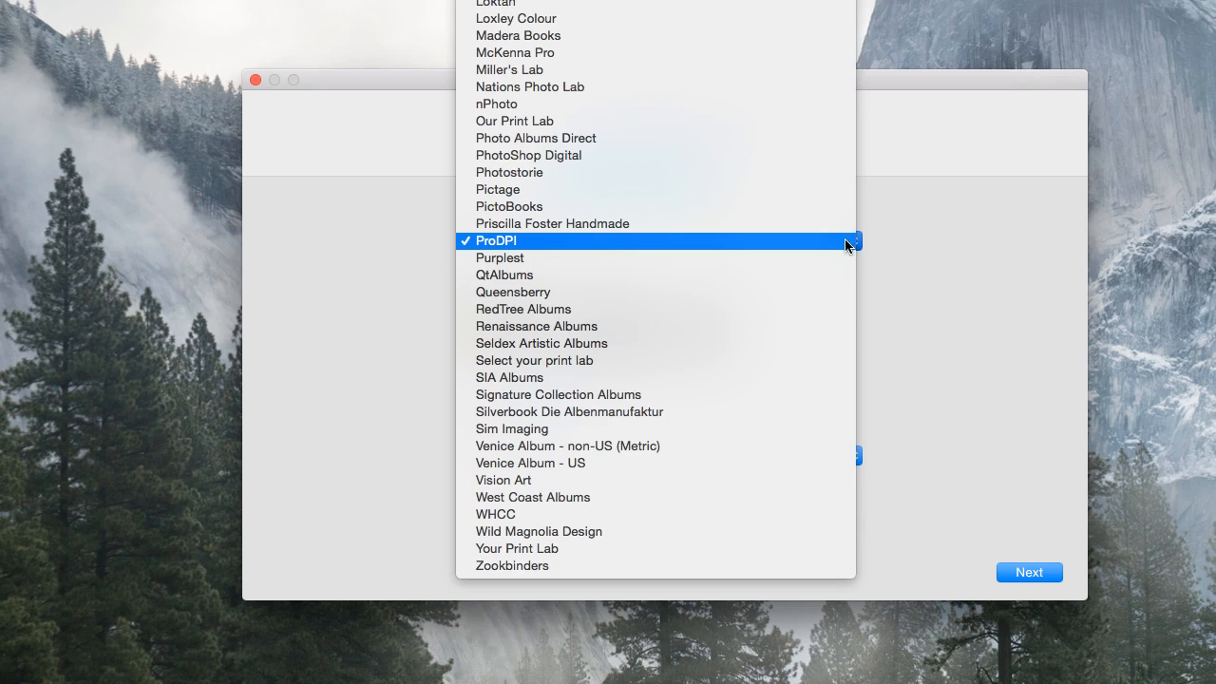
pyautogui.click(829, 327)
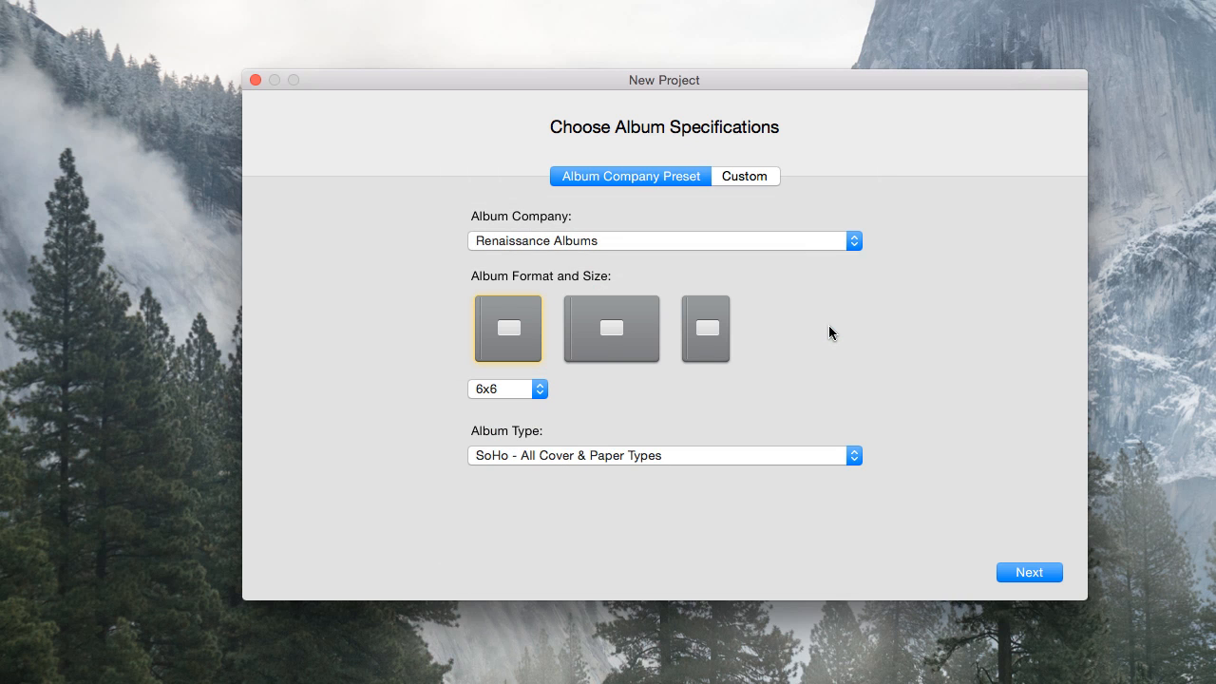
pyautogui.click(611, 331)
pyautogui.click(710, 333)
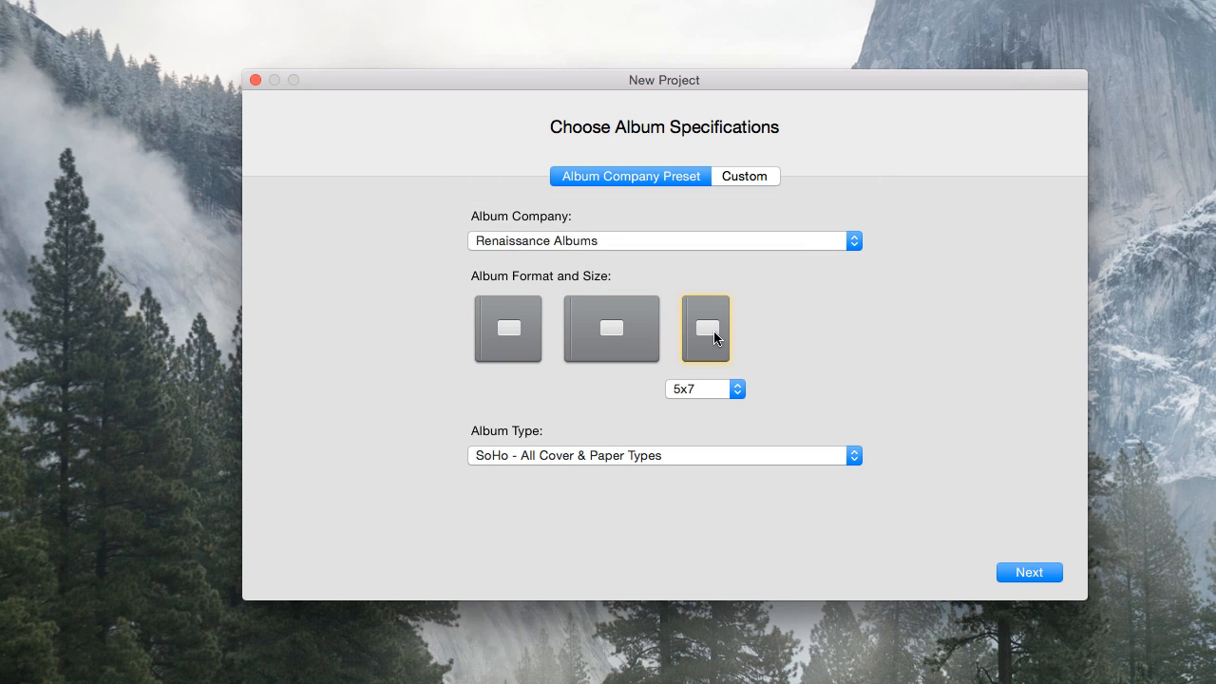
pyautogui.click(493, 334)
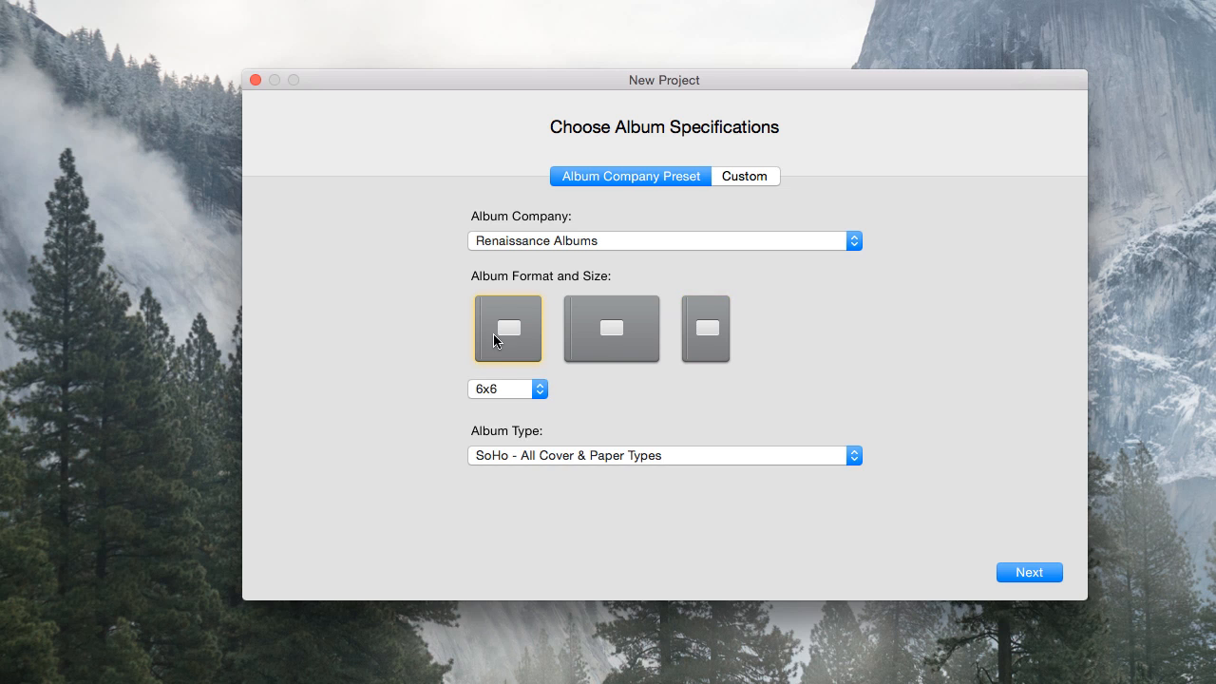
# Set the album size to 12x12, keep the SoHo - All Cover & Paper Types album type, and continue
pyautogui.click(493, 387)
pyautogui.click(493, 439)
pyautogui.click(852, 456)
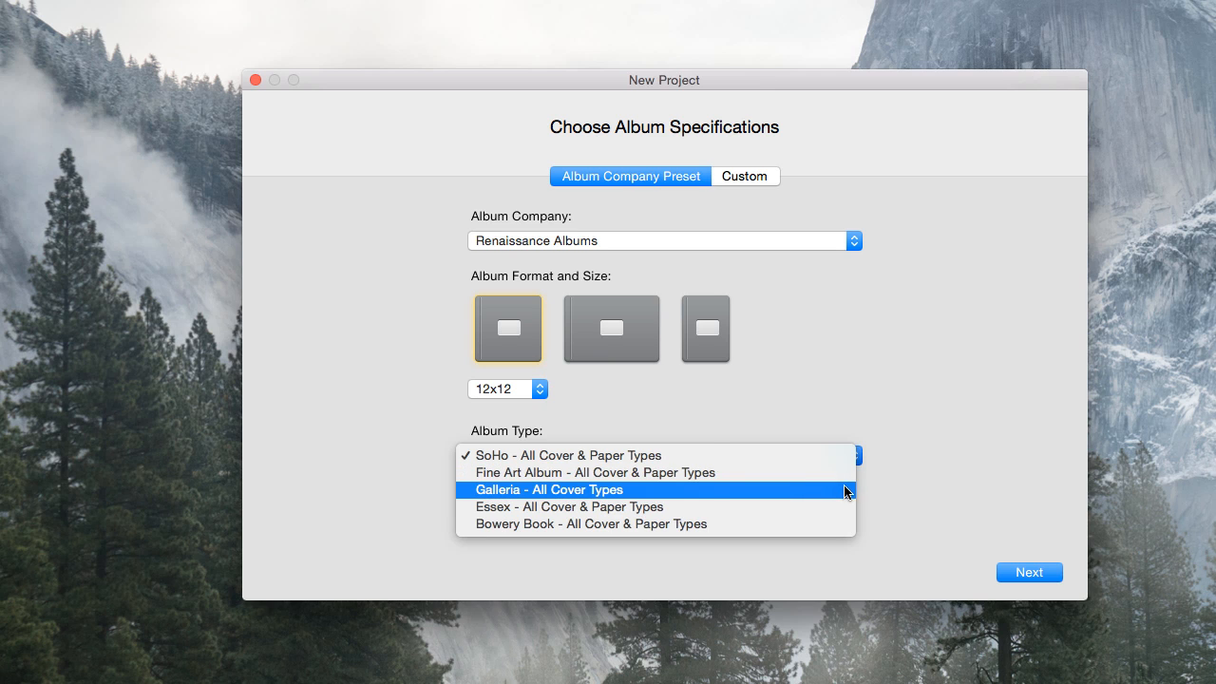
pyautogui.click(840, 458)
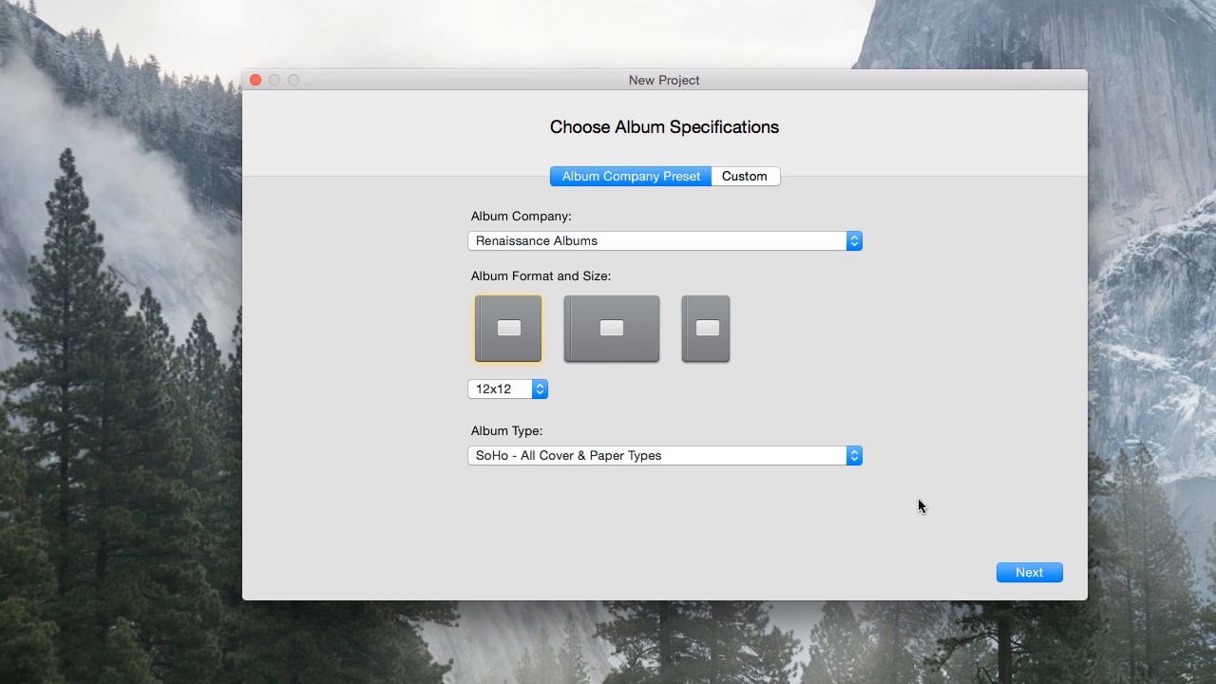
pyautogui.click(1031, 570)
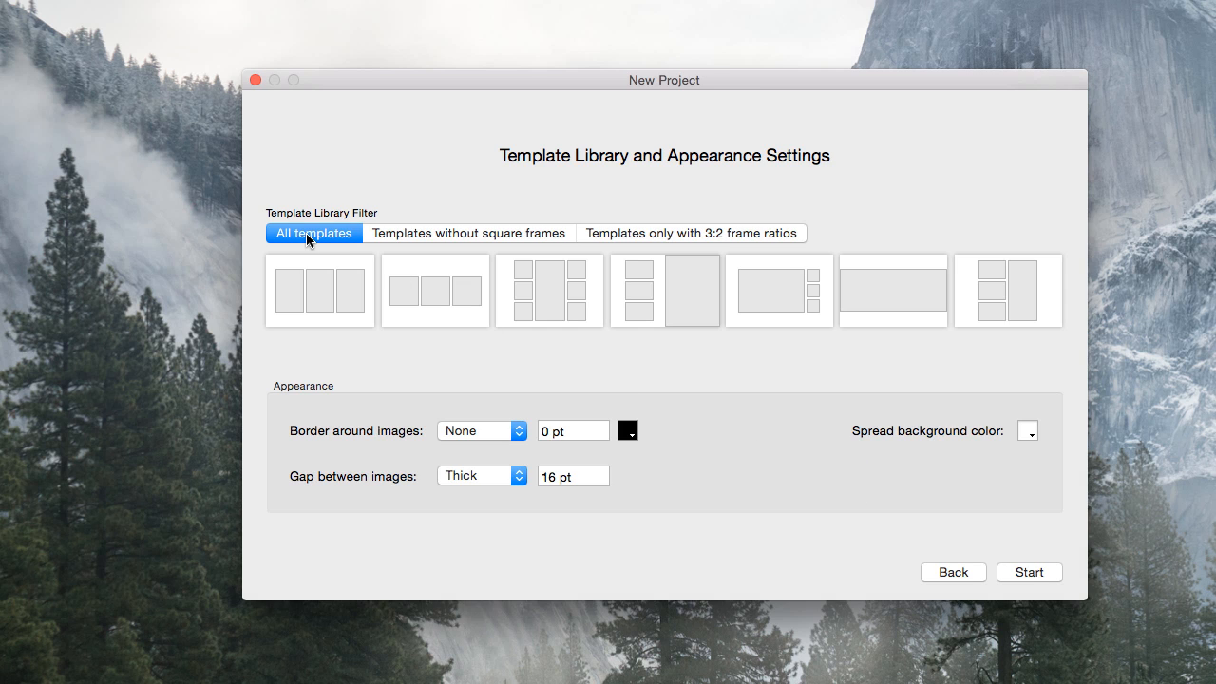
# Keep all templates available after trying the square-frame and 3:2 ratio filters
pyautogui.click(469, 235)
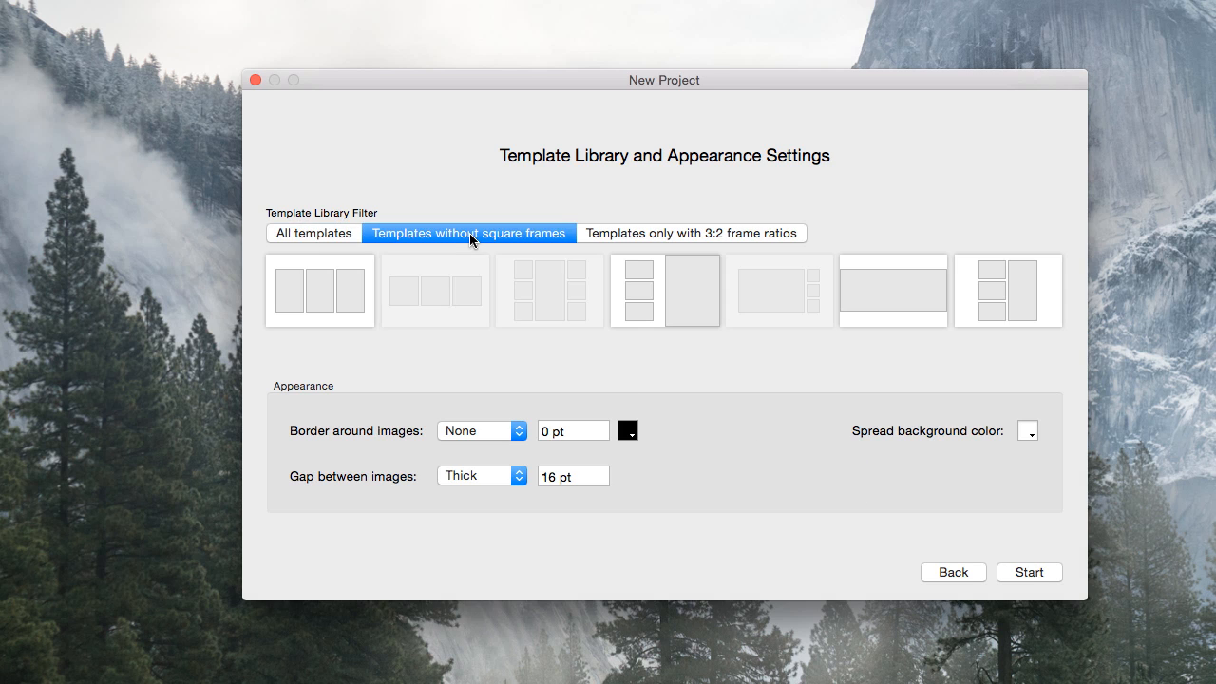
pyautogui.click(662, 237)
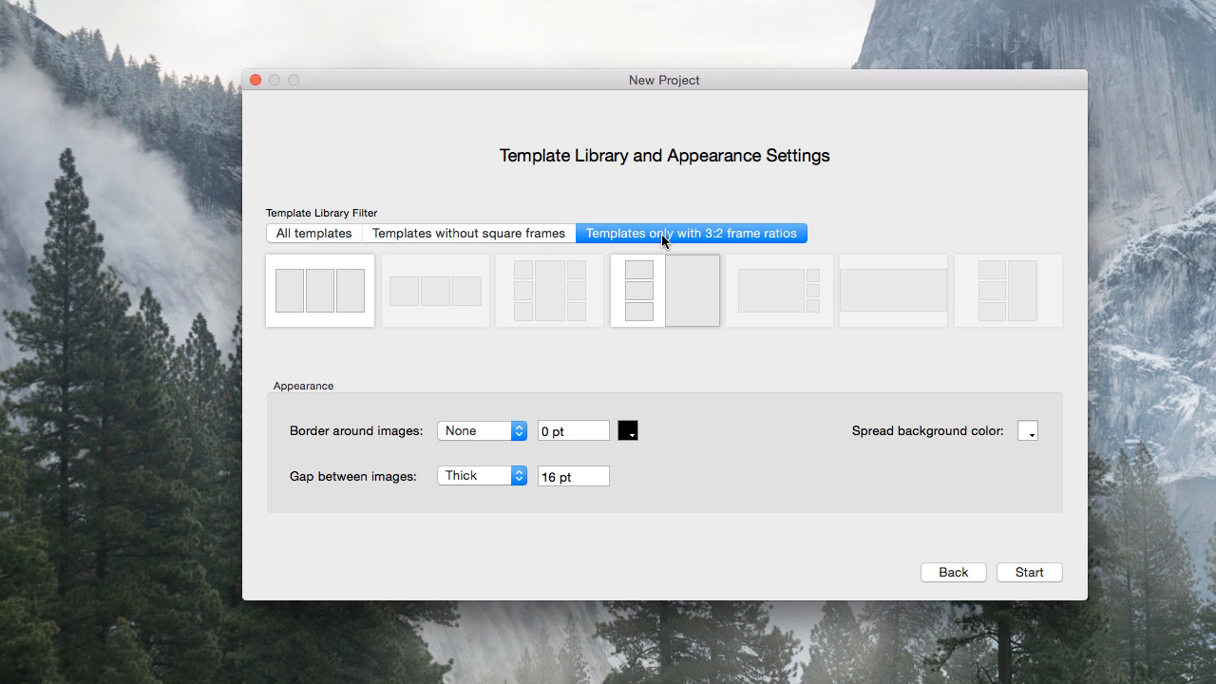
pyautogui.click(306, 237)
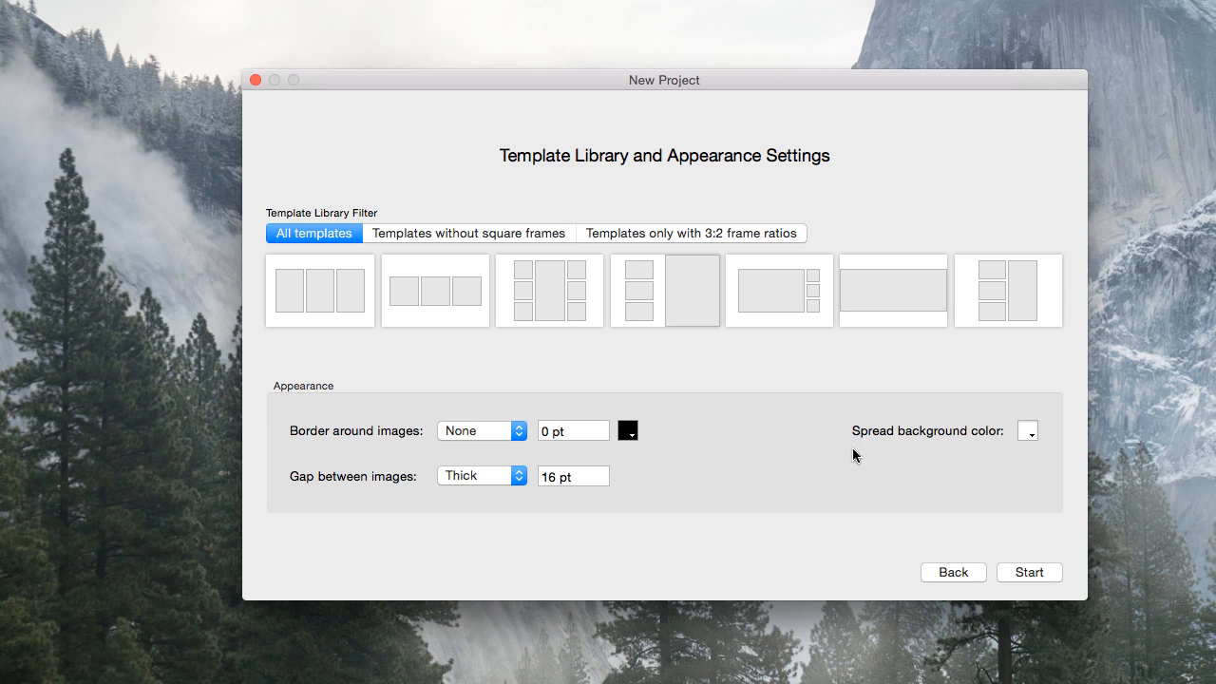
# Create the project and save it as 'Adams Wedding'
pyautogui.click(1014, 571)
pyautogui.write('Adams Wedding')
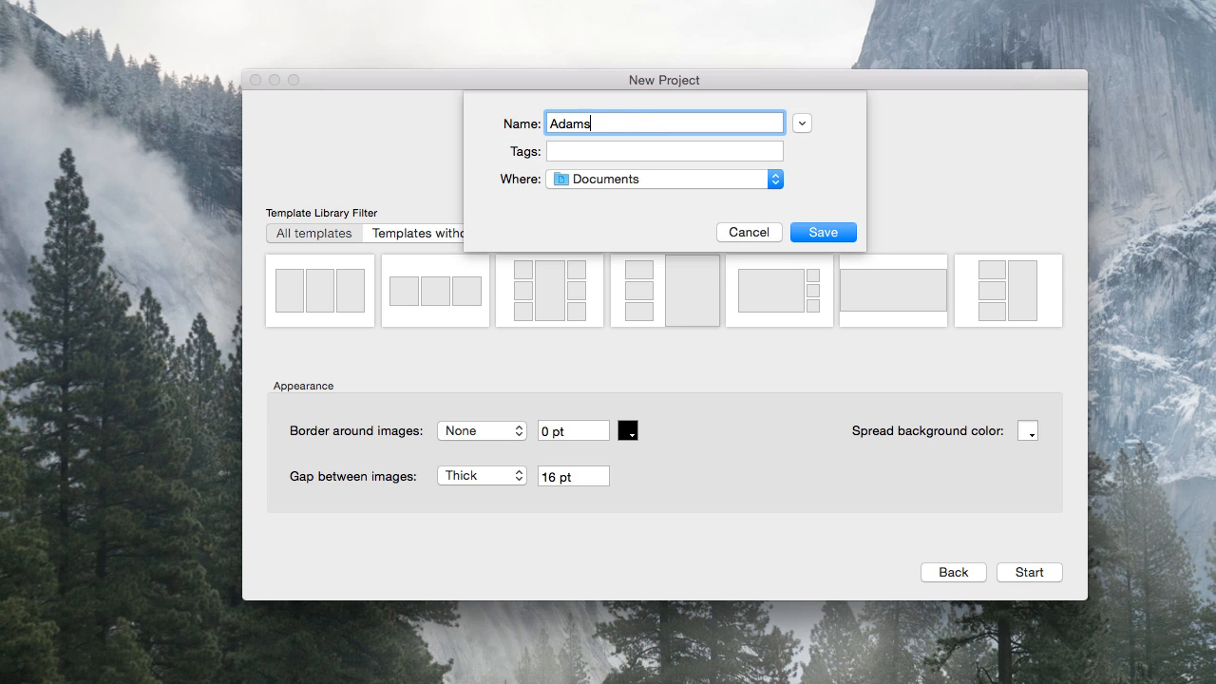
pyautogui.click(822, 233)
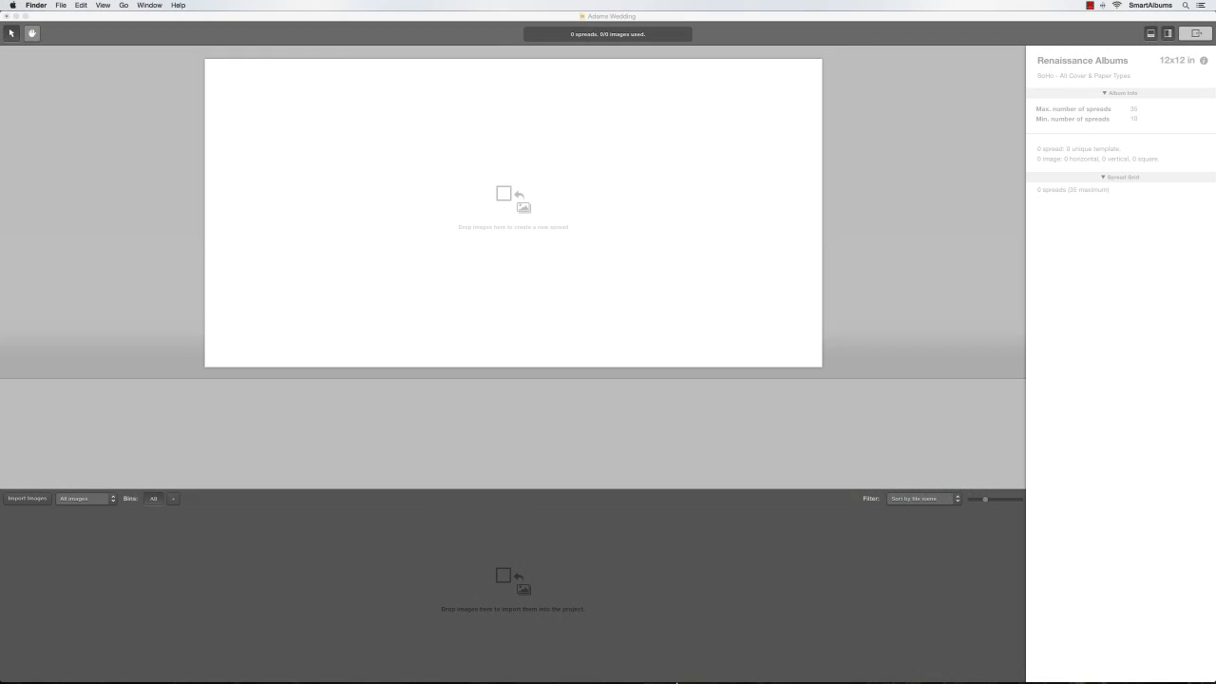
# Select every JPEG in the Adams Wedding folder and import them all into the project
pyautogui.click(665, 665)
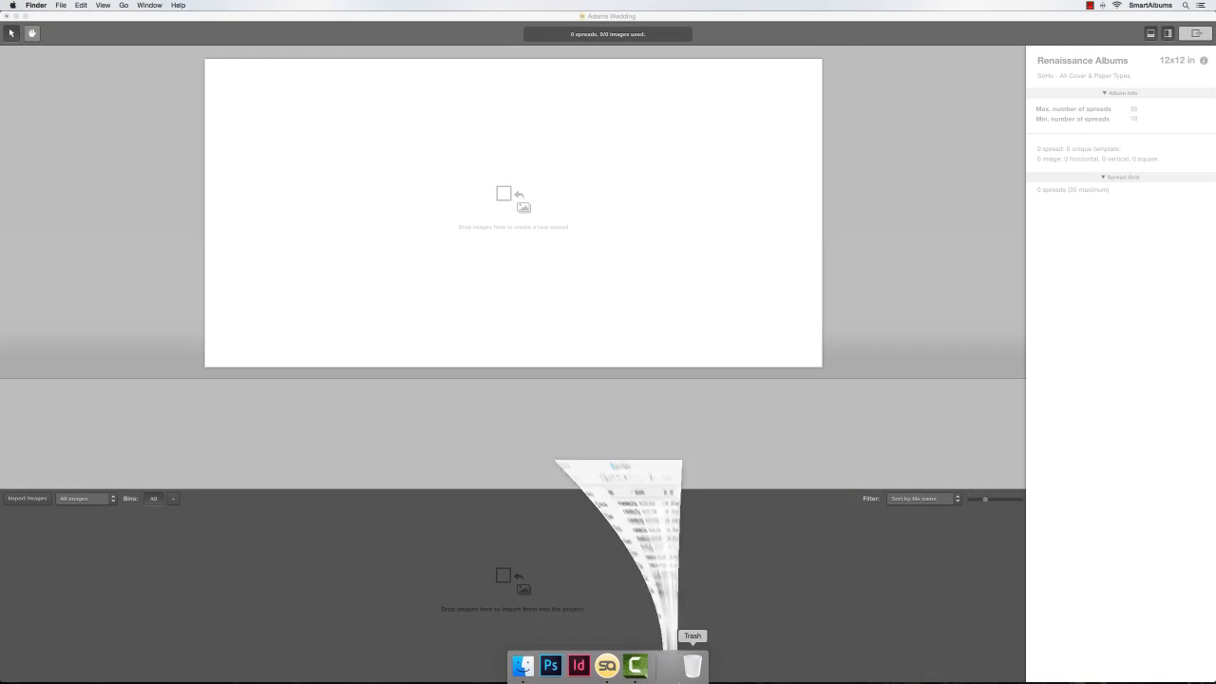
pyautogui.click(608, 319)
pyautogui.click(479, 190)
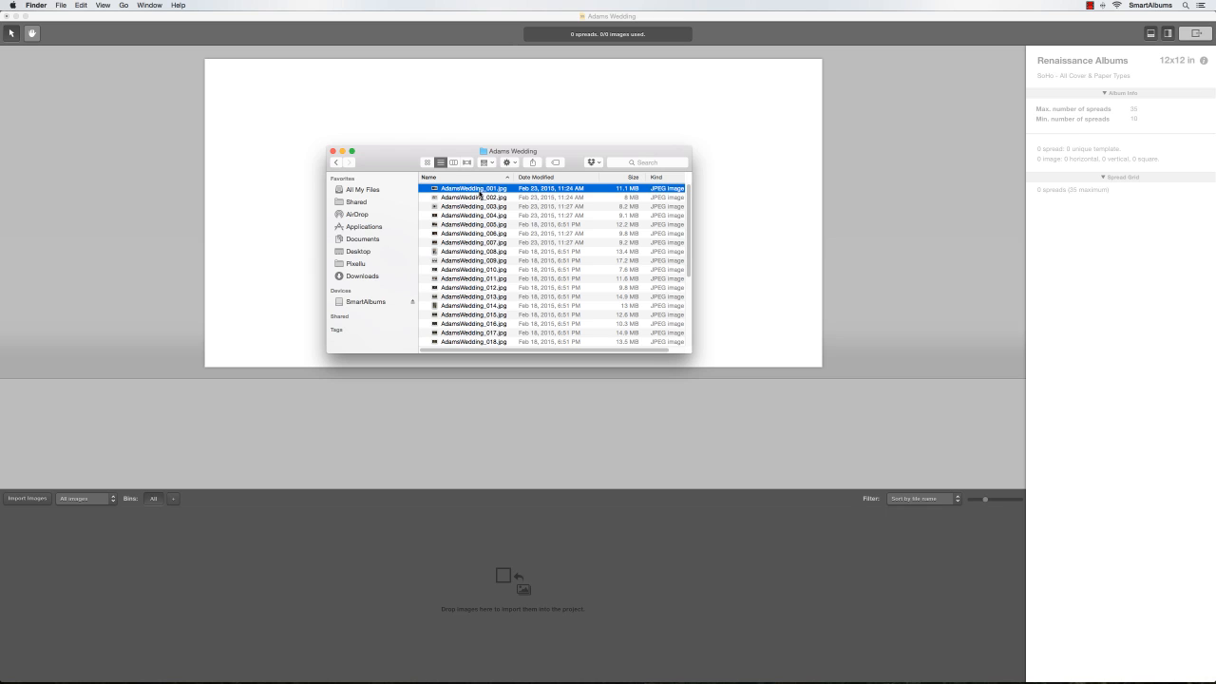
pyautogui.press('super+a')
pyautogui.moveTo(479, 195); pyautogui.dragTo(481, 565)
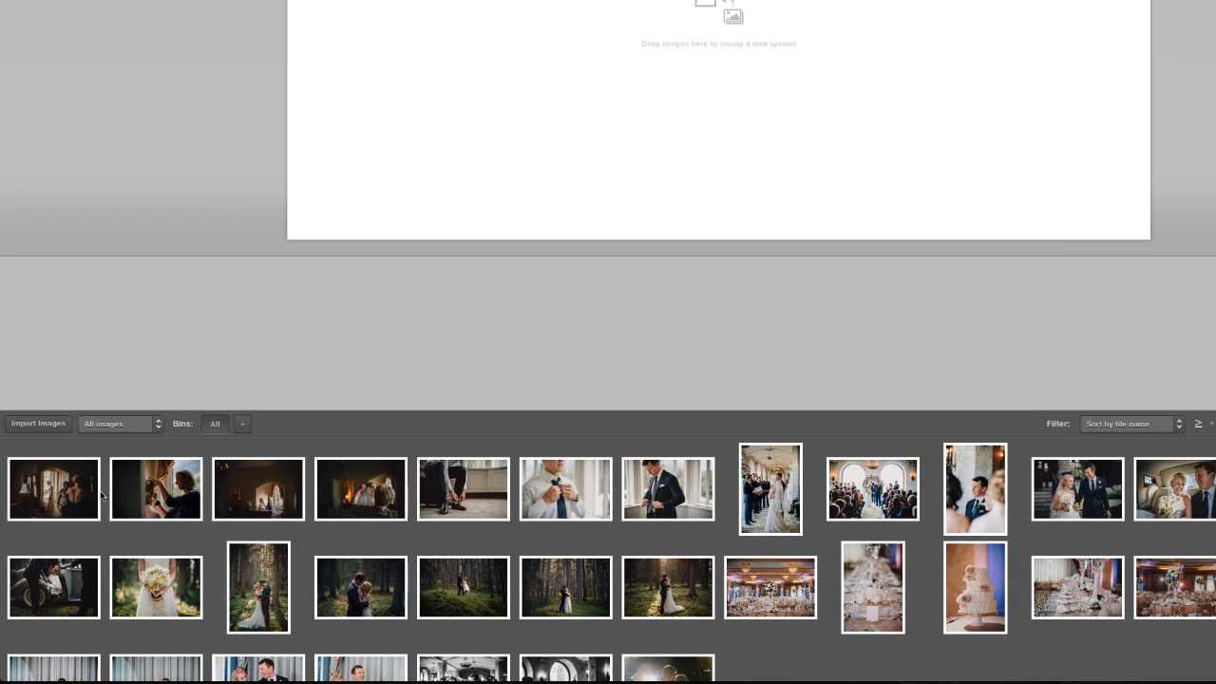
# Place the first two bin photos on the first spread, with a small left and large right layout
pyautogui.click(64, 549)
pyautogui.keyDown('shift'); pyautogui.click(142, 492); pyautogui.keyUp('shift')
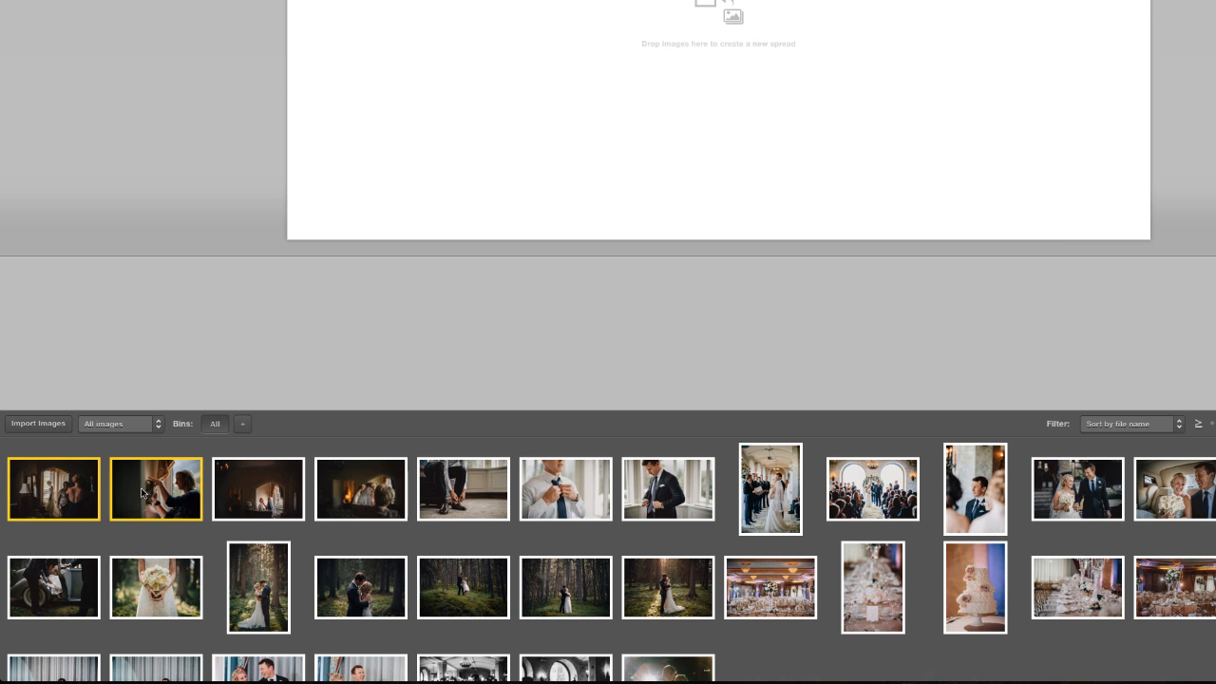
pyautogui.moveTo(143, 492); pyautogui.dragTo(589, 291)
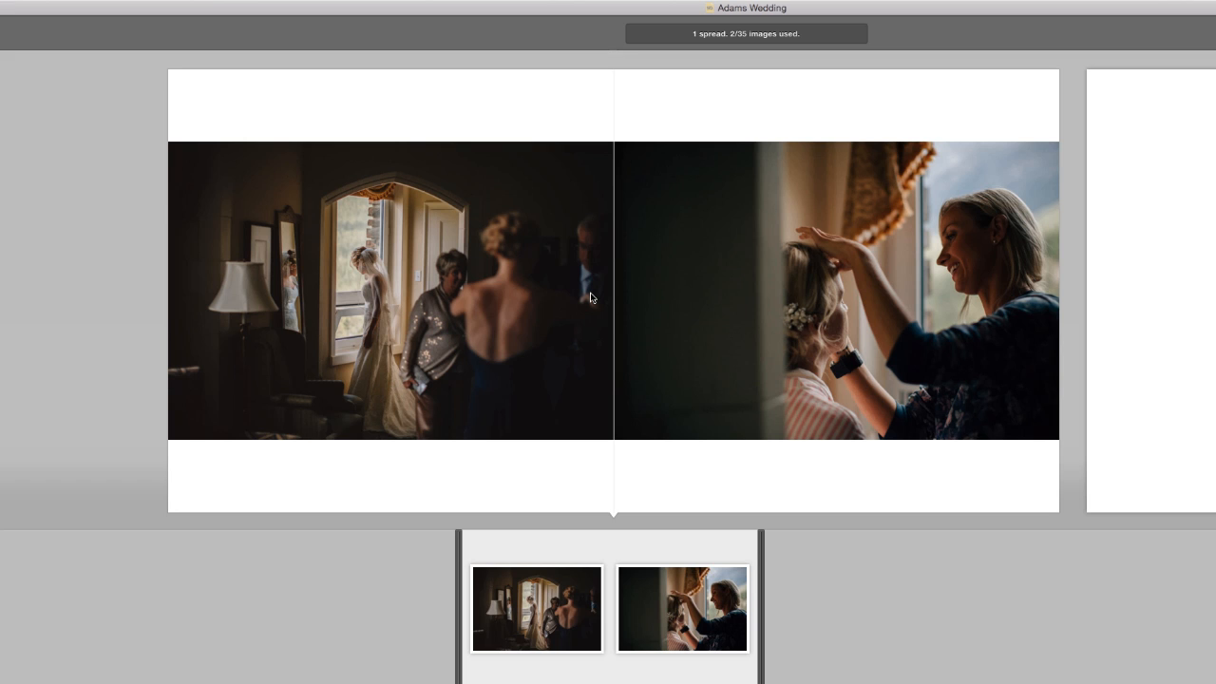
pyautogui.click(628, 79)
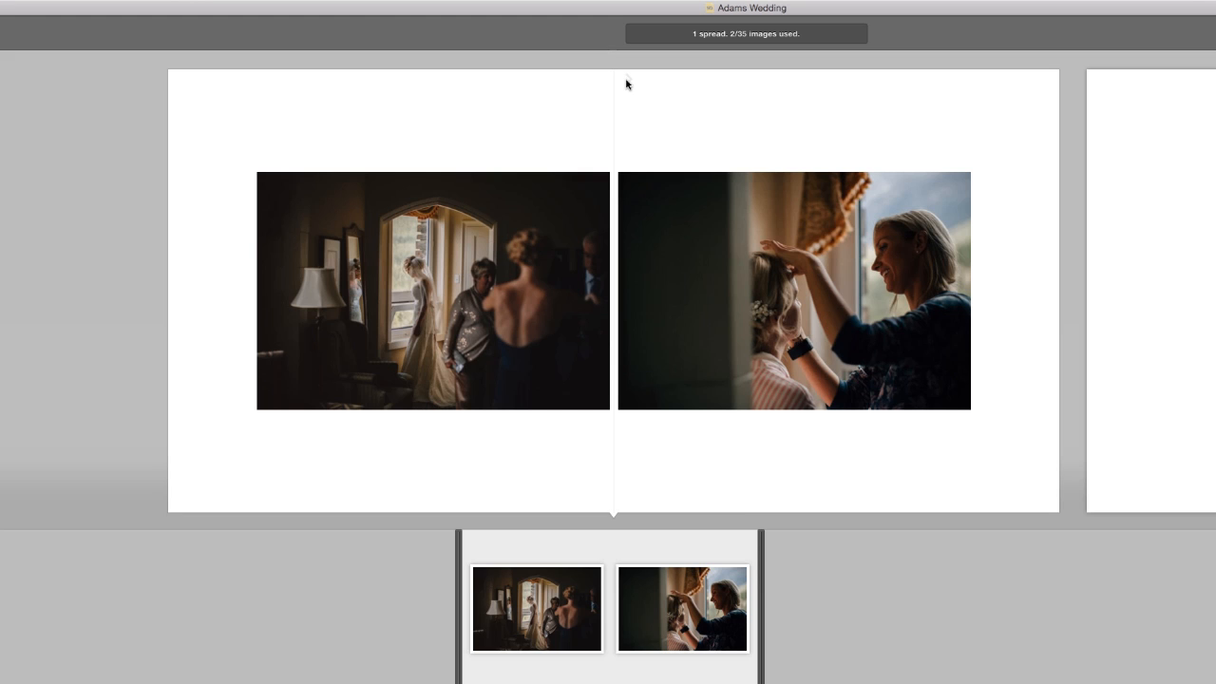
pyautogui.click(626, 84)
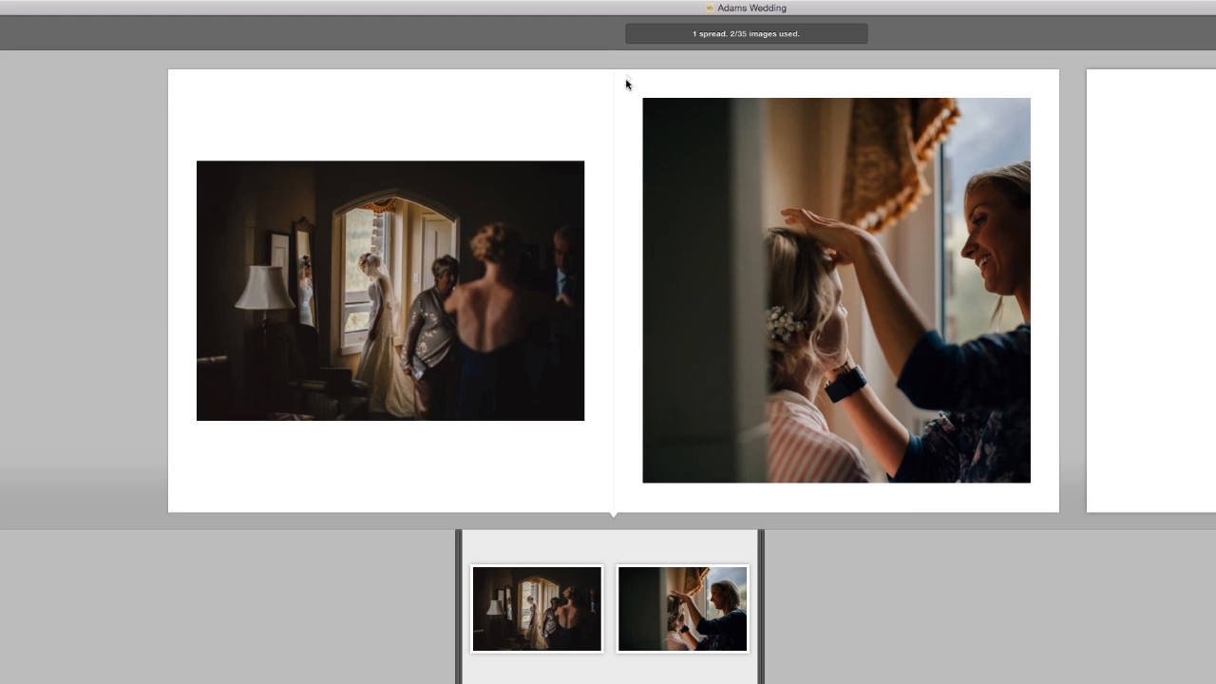
pyautogui.click(684, 161)
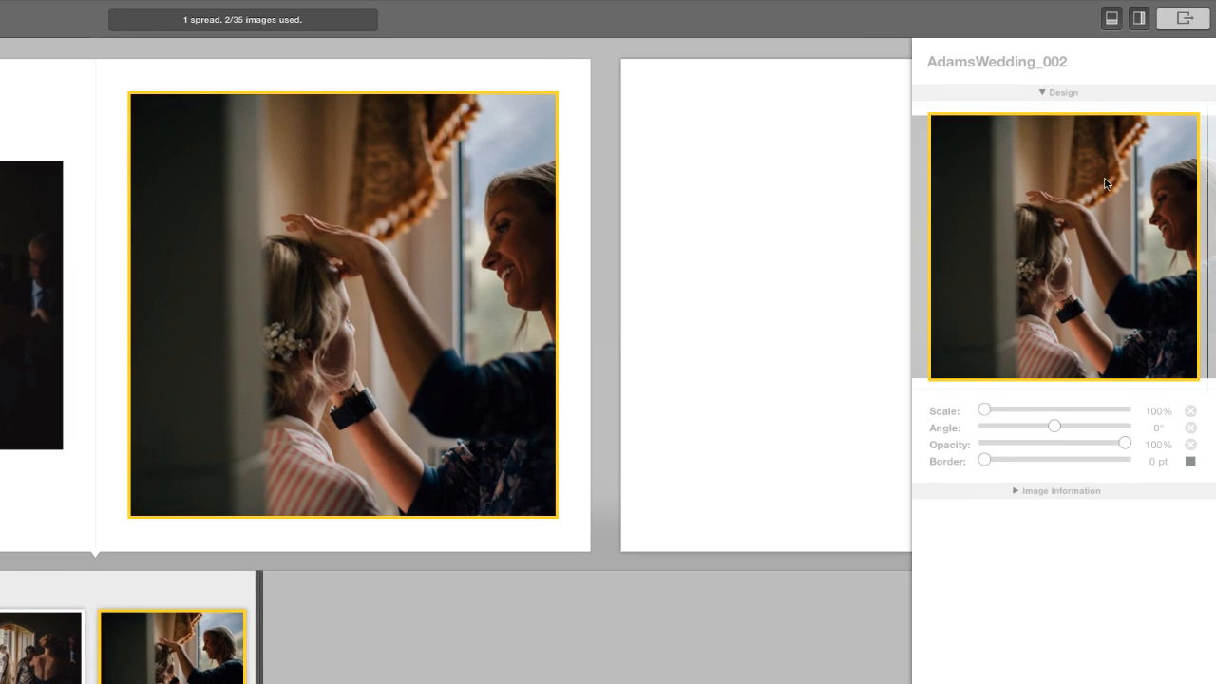
# Pan and scale up the hair-styling photo at full opacity, then swap it onto the left page
pyautogui.moveTo(1104, 184); pyautogui.dragTo(1040, 190)
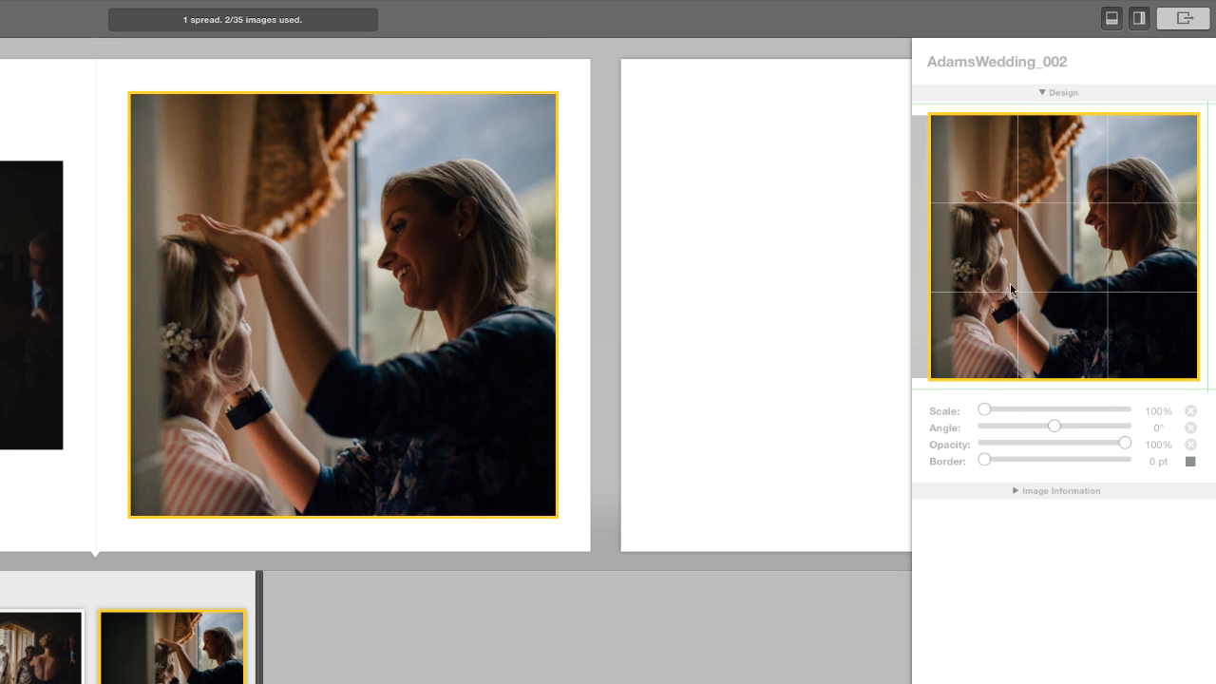
pyautogui.moveTo(983, 409); pyautogui.dragTo(1052, 426)
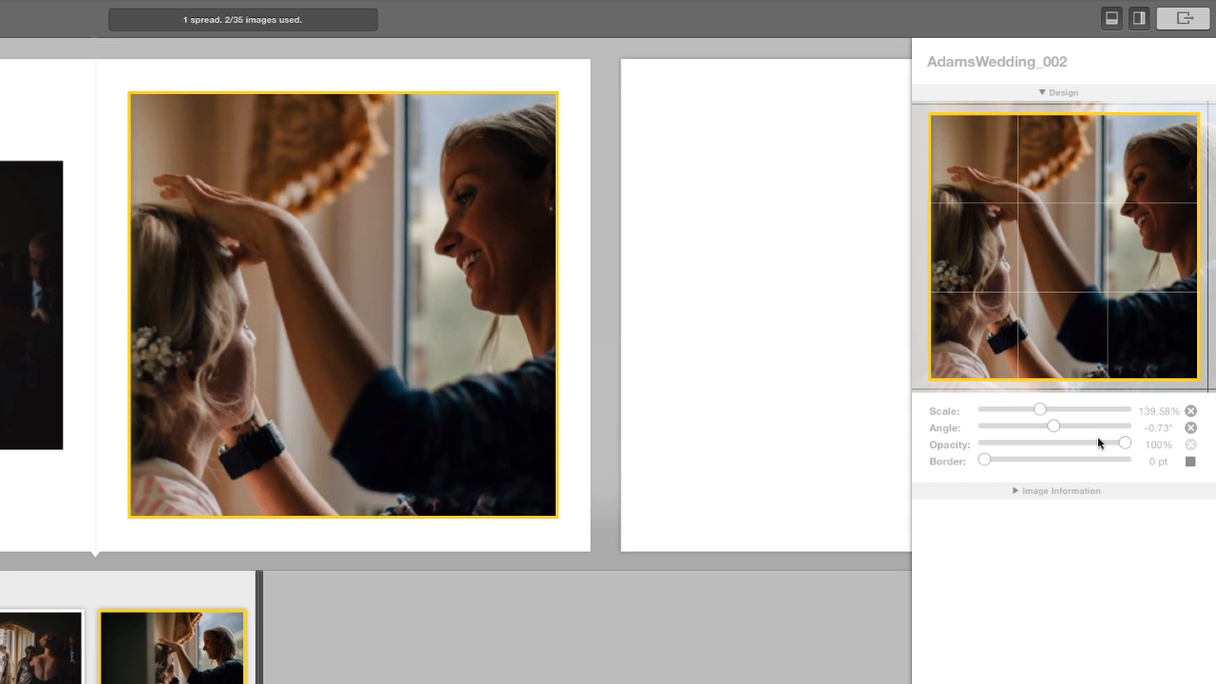
pyautogui.moveTo(1124, 444)
pyautogui.mouseDown()
pyautogui.moveTo(1051, 442)
pyautogui.moveTo(1128, 443)
pyautogui.mouseUp()
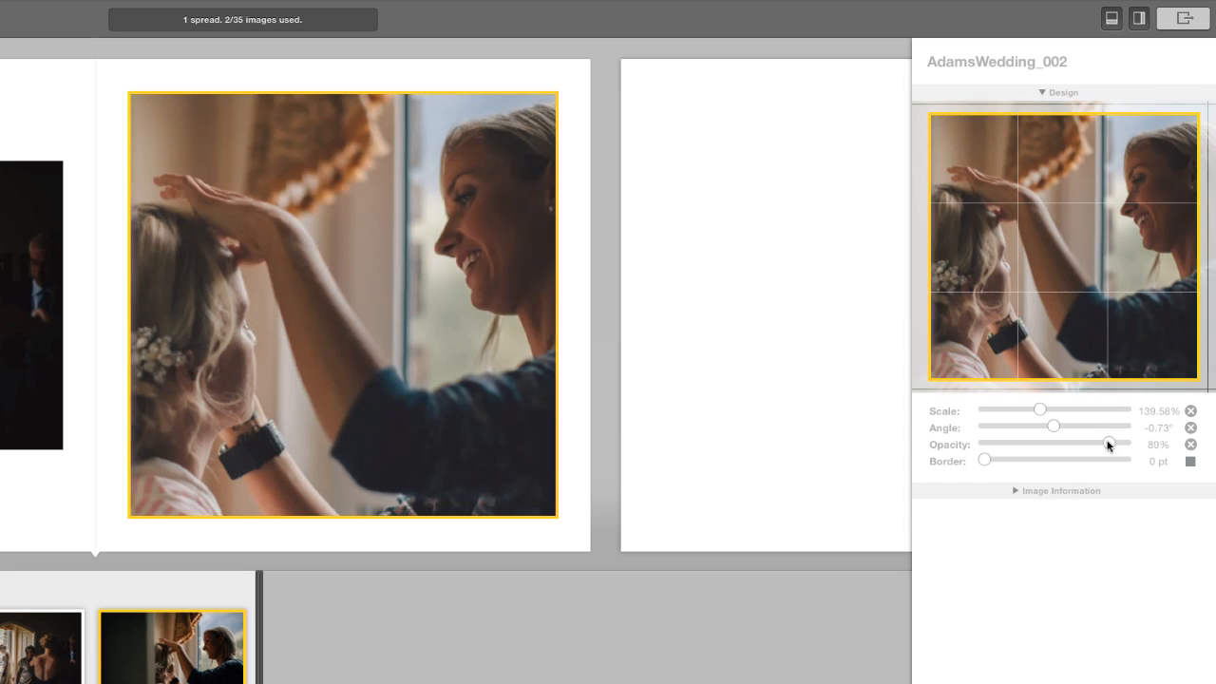
pyautogui.moveTo(998, 458)
pyautogui.mouseDown()
pyautogui.moveTo(1111, 455)
pyautogui.moveTo(983, 464)
pyautogui.mouseUp()
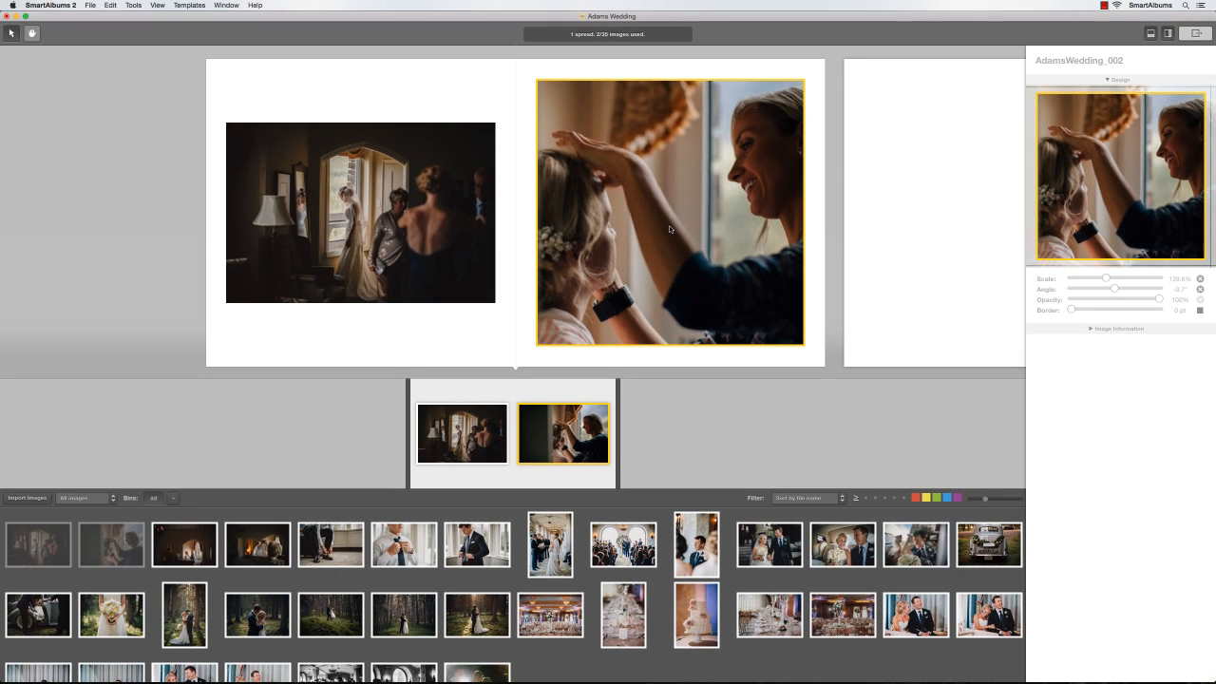
pyautogui.moveTo(346, 323); pyautogui.dragTo(164, 326)
pyautogui.moveTo(555, 226); pyautogui.dragTo(410, 222)
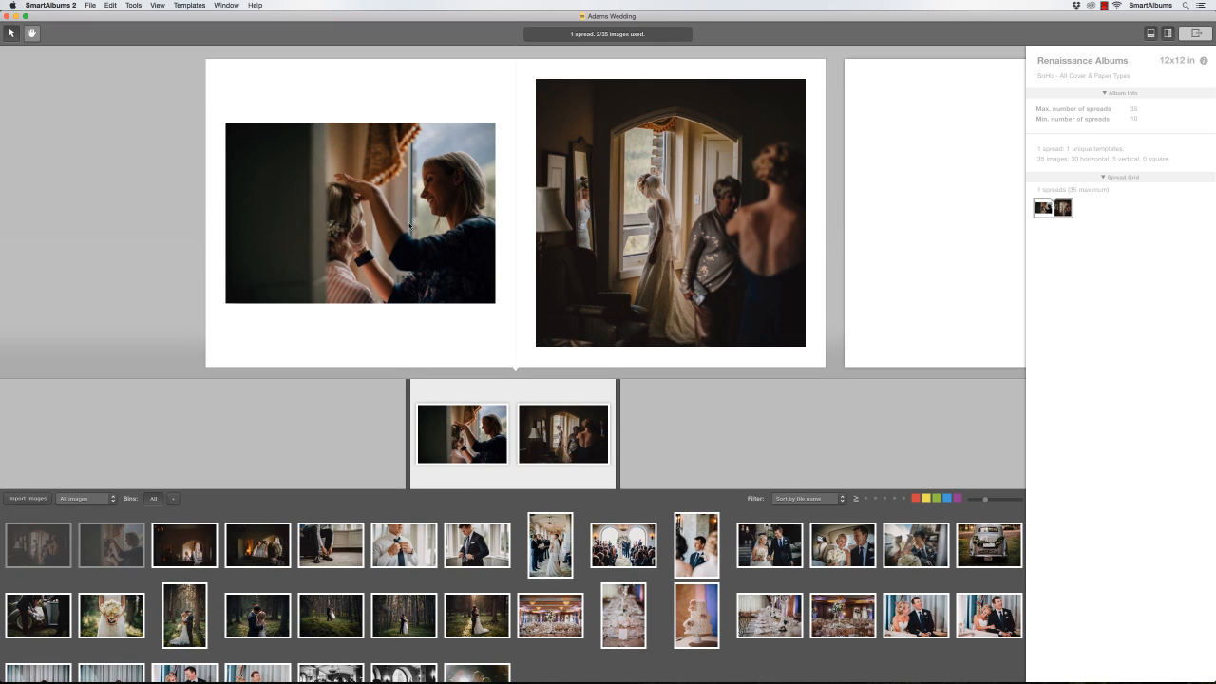
# Add the third and fourth photos so three small shots stack beside the large bride photo
pyautogui.click(211, 534)
pyautogui.keyDown('shift'); pyautogui.click(253, 539); pyautogui.keyUp('shift')
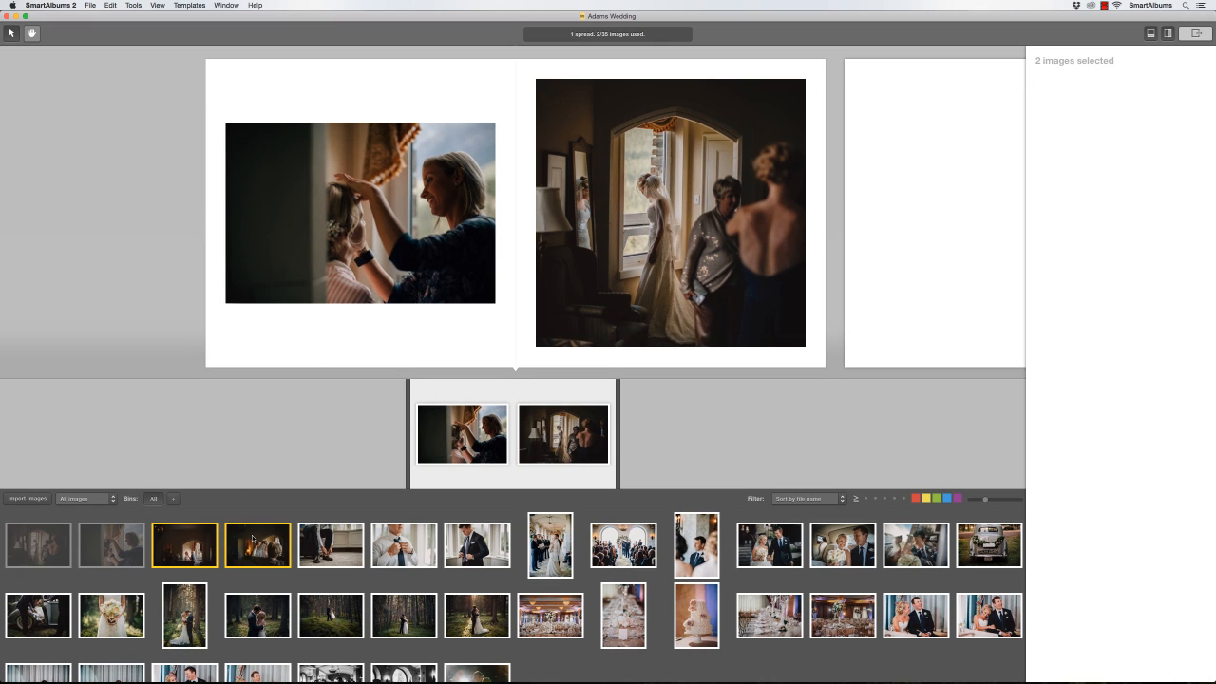
pyautogui.moveTo(261, 535); pyautogui.dragTo(523, 217)
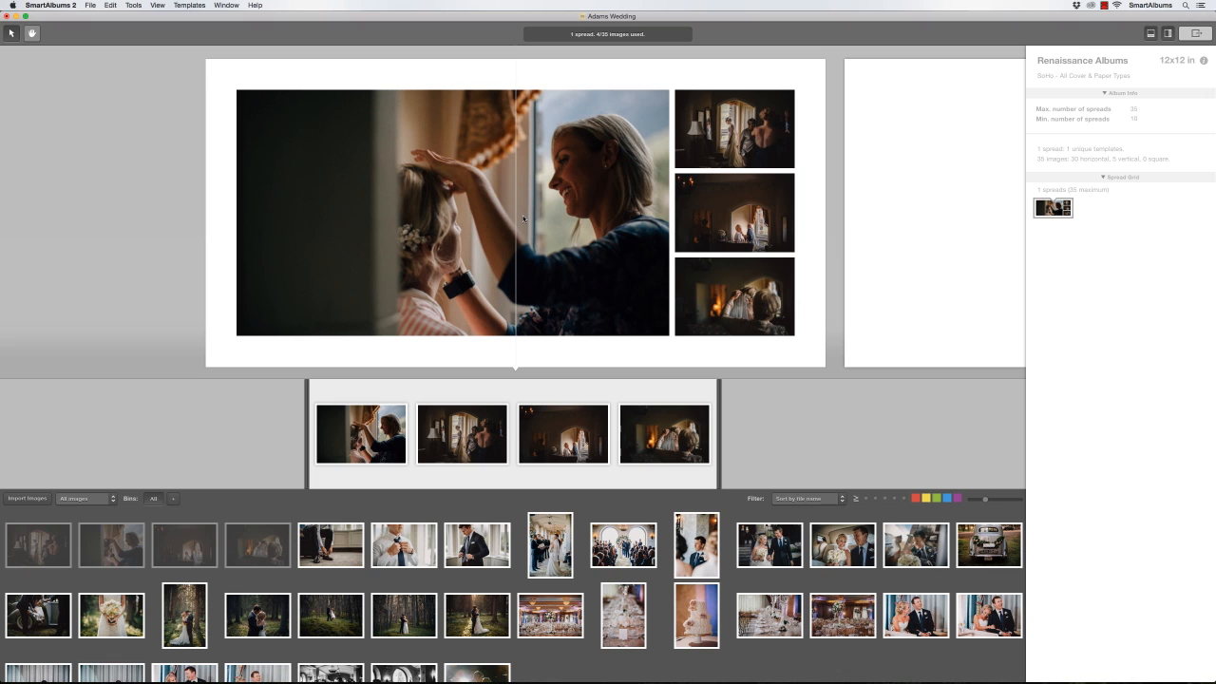
pyautogui.click(692, 293)
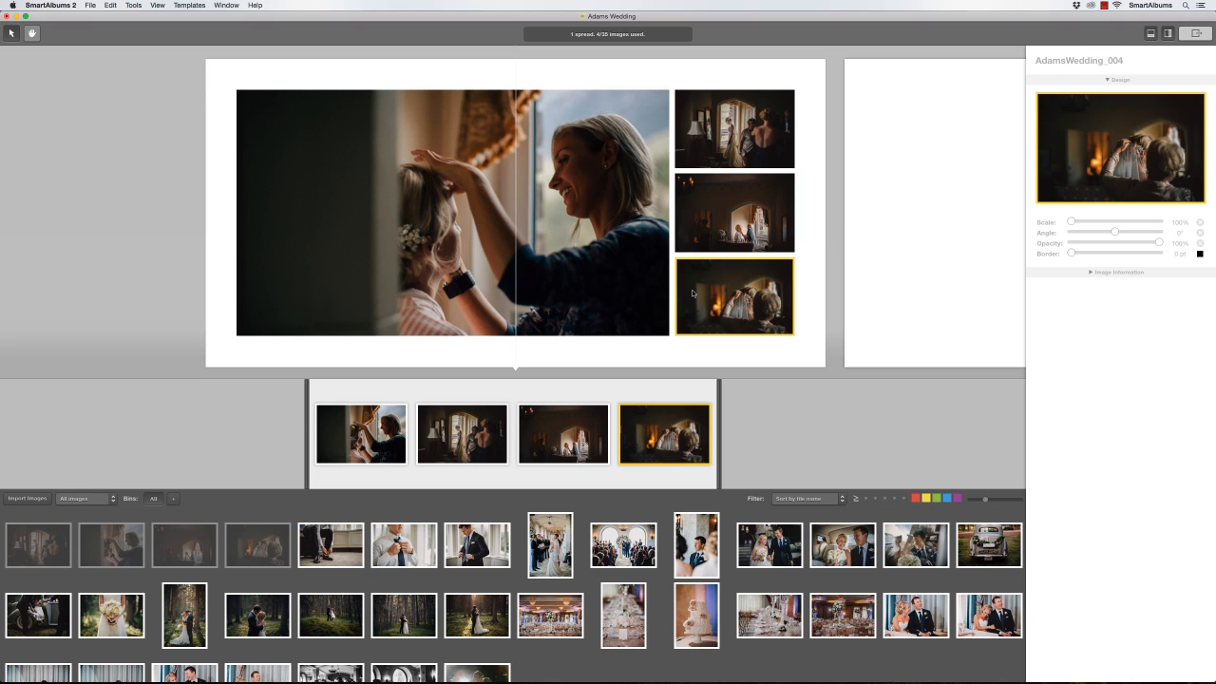
pyautogui.moveTo(692, 293); pyautogui.dragTo(361, 366)
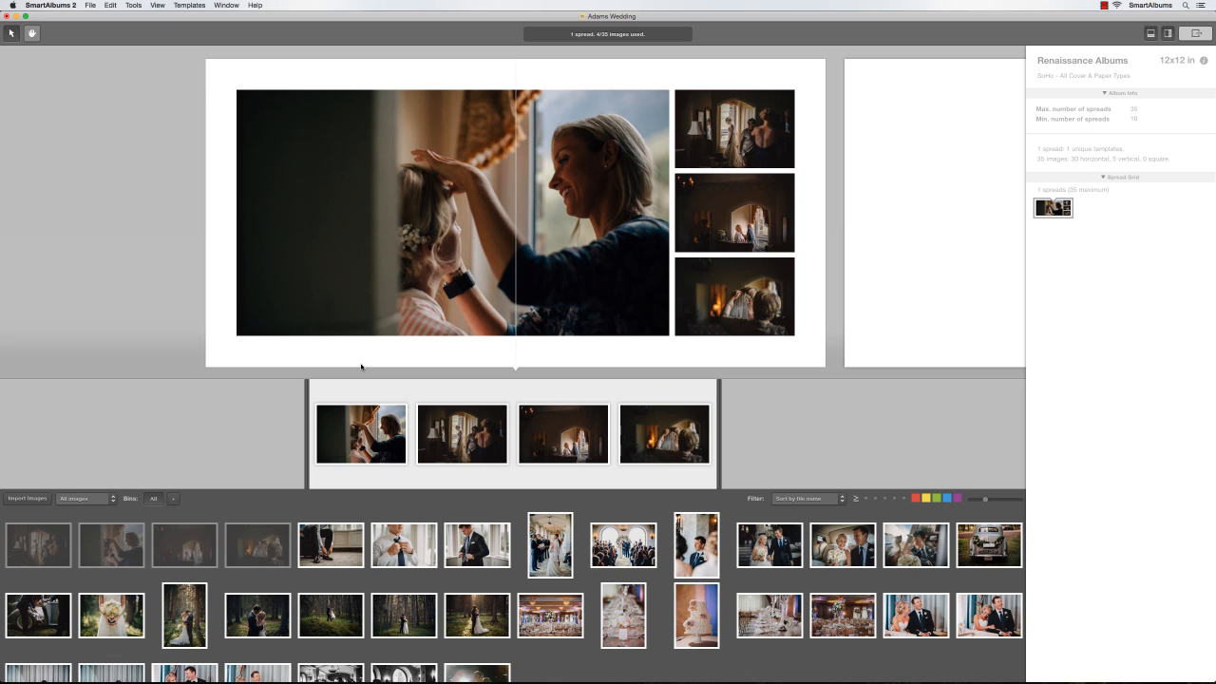
# Place the shoe-tying and tie-adjusting photos onto the empty page as a new second spread
pyautogui.click(330, 545)
pyautogui.keyDown('shift'); pyautogui.click(404, 544); pyautogui.keyUp('shift')
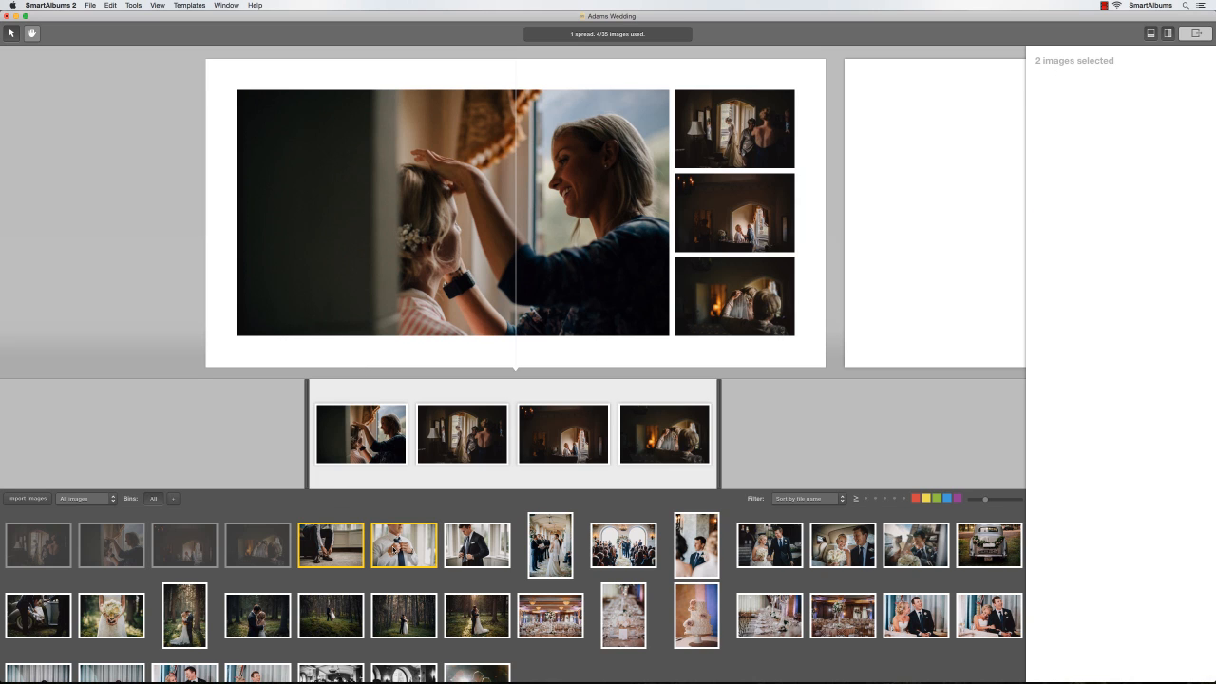
pyautogui.moveTo(391, 551); pyautogui.dragTo(928, 310)
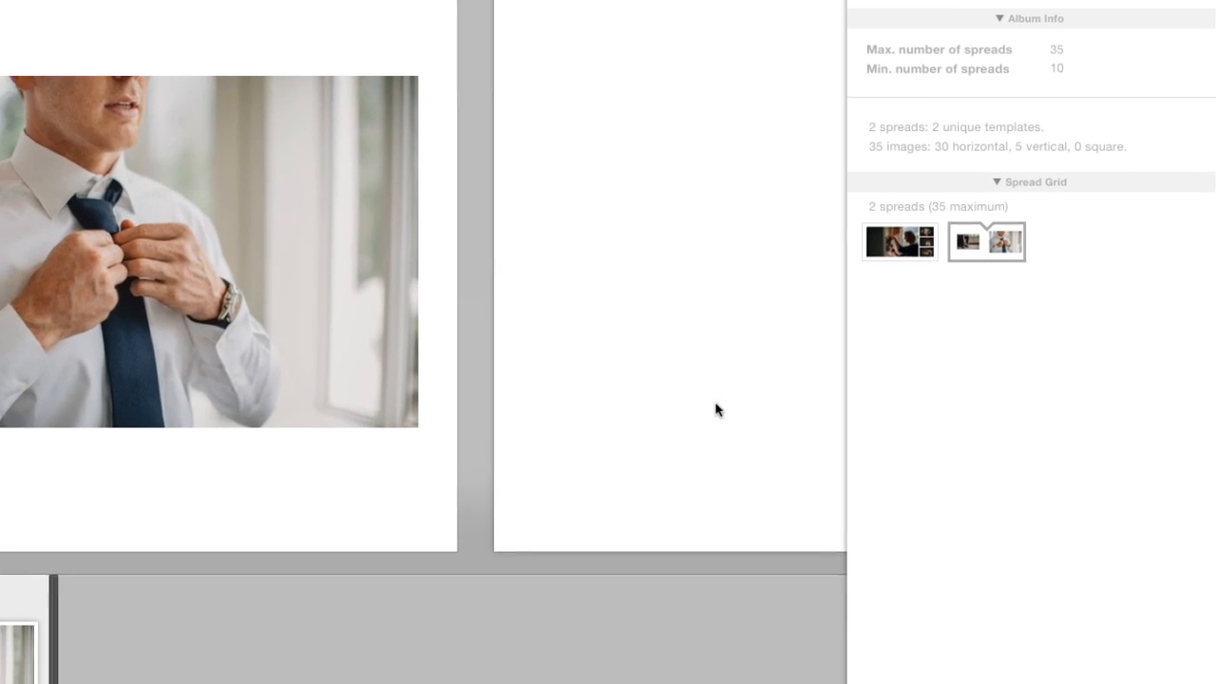
pyautogui.moveTo(963, 249); pyautogui.dragTo(995, 244)
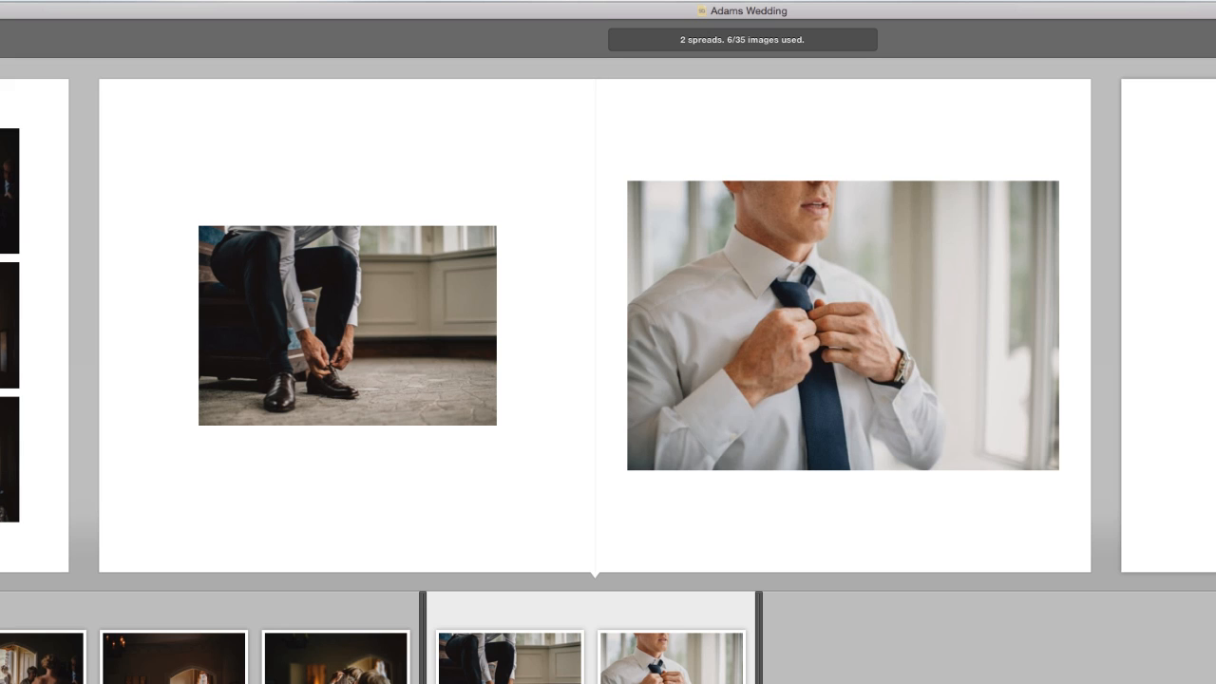
# Settle the second spread on the small-left, large-right layout after trying alternatives
pyautogui.press('Down')
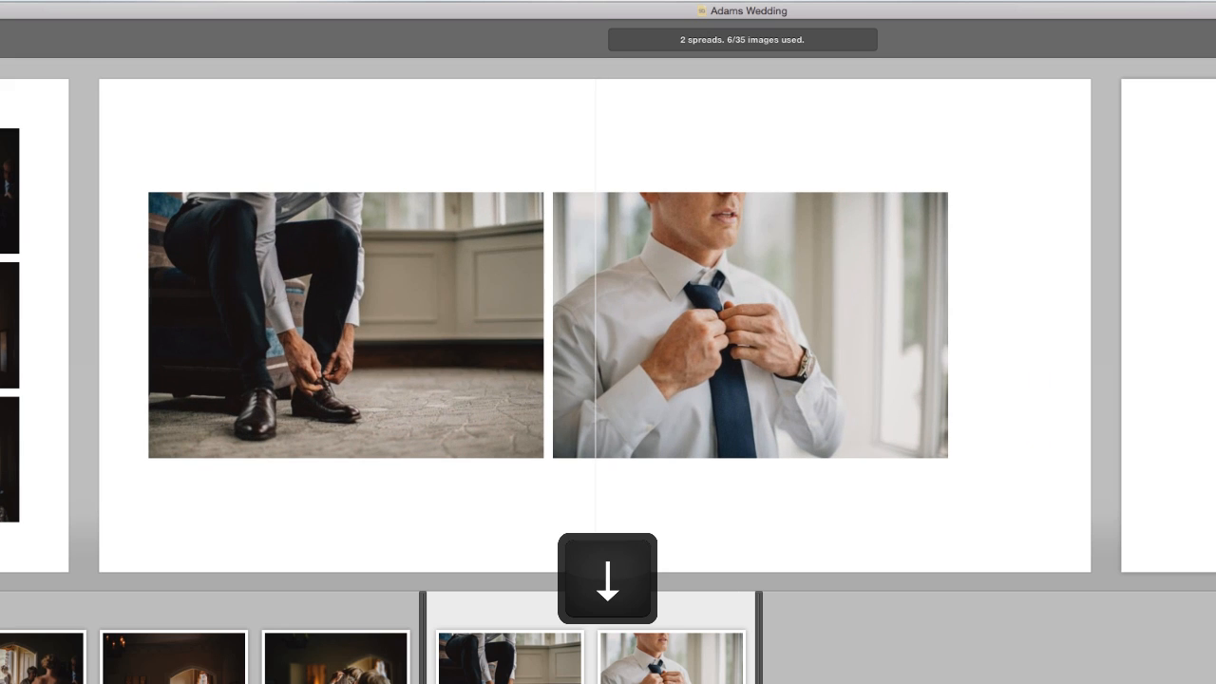
pyautogui.press('Down')
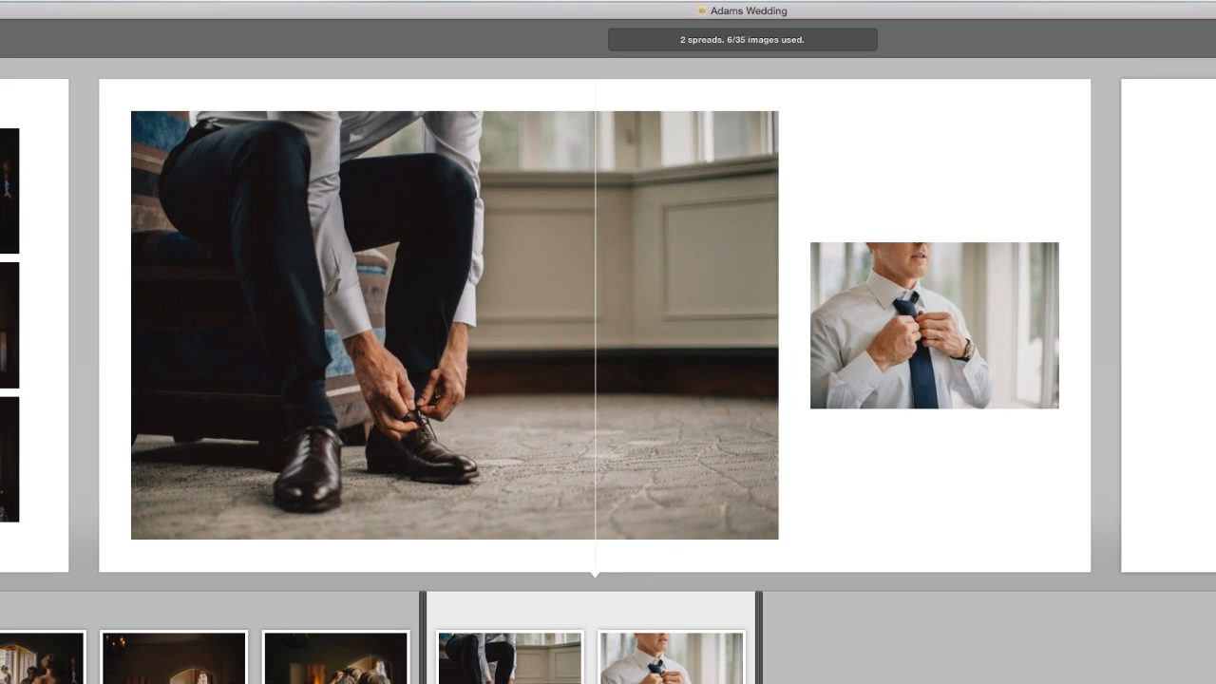
pyautogui.press('Up')
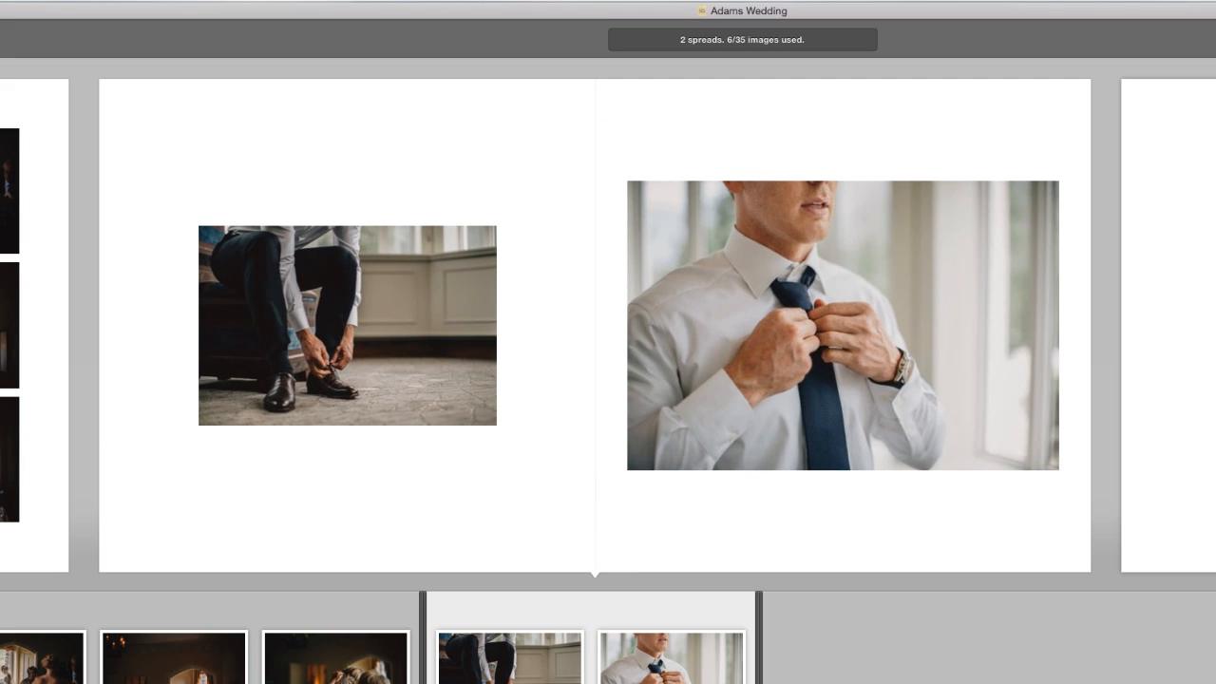
pyautogui.press('Left')
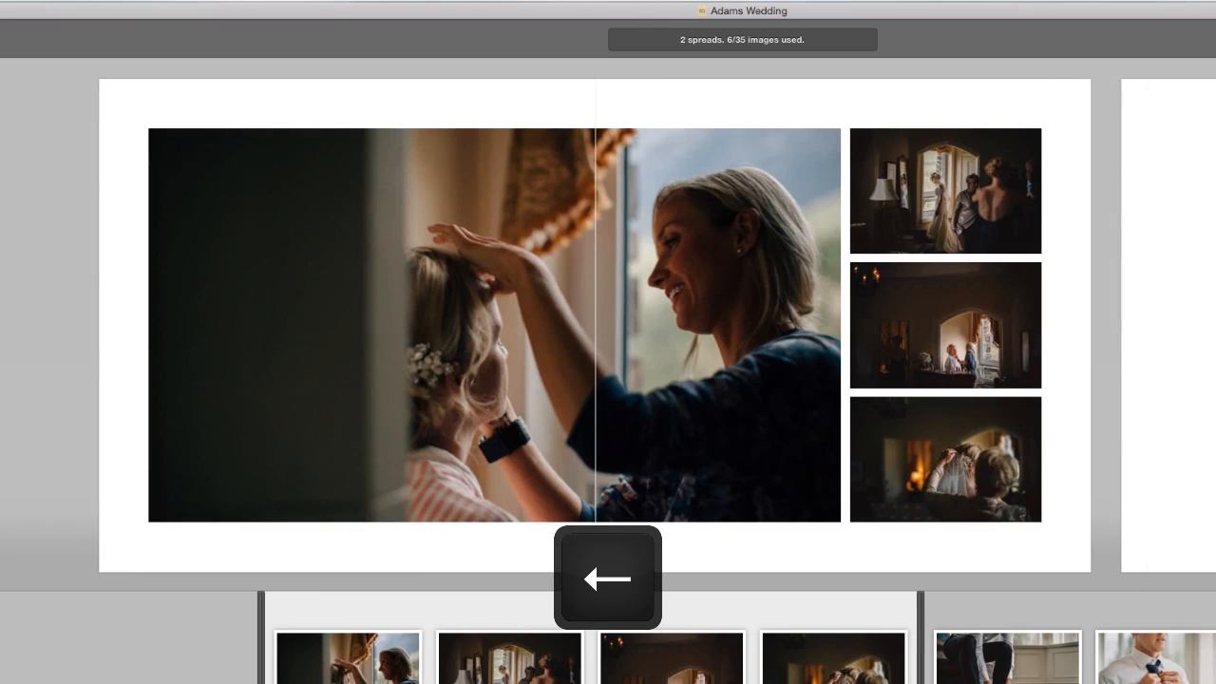
pyautogui.press('Right')
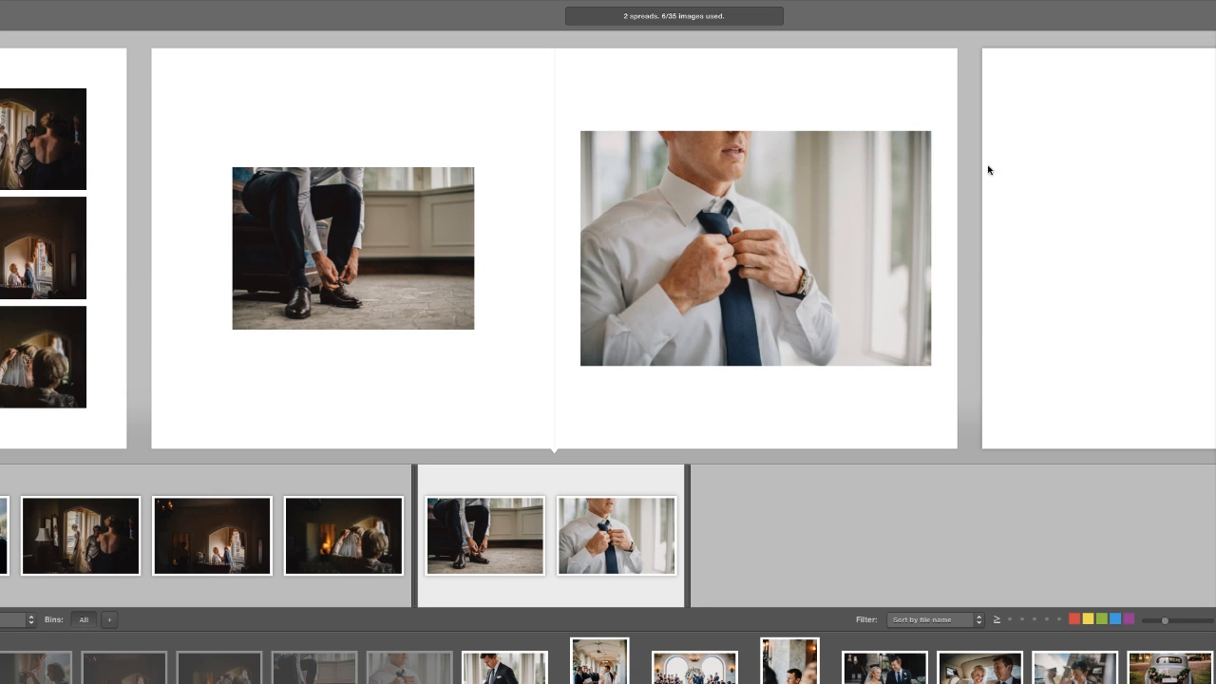
# Set the shoes-and-tie spread's background colour to Black from the Apple palette
pyautogui.click(750, 59)
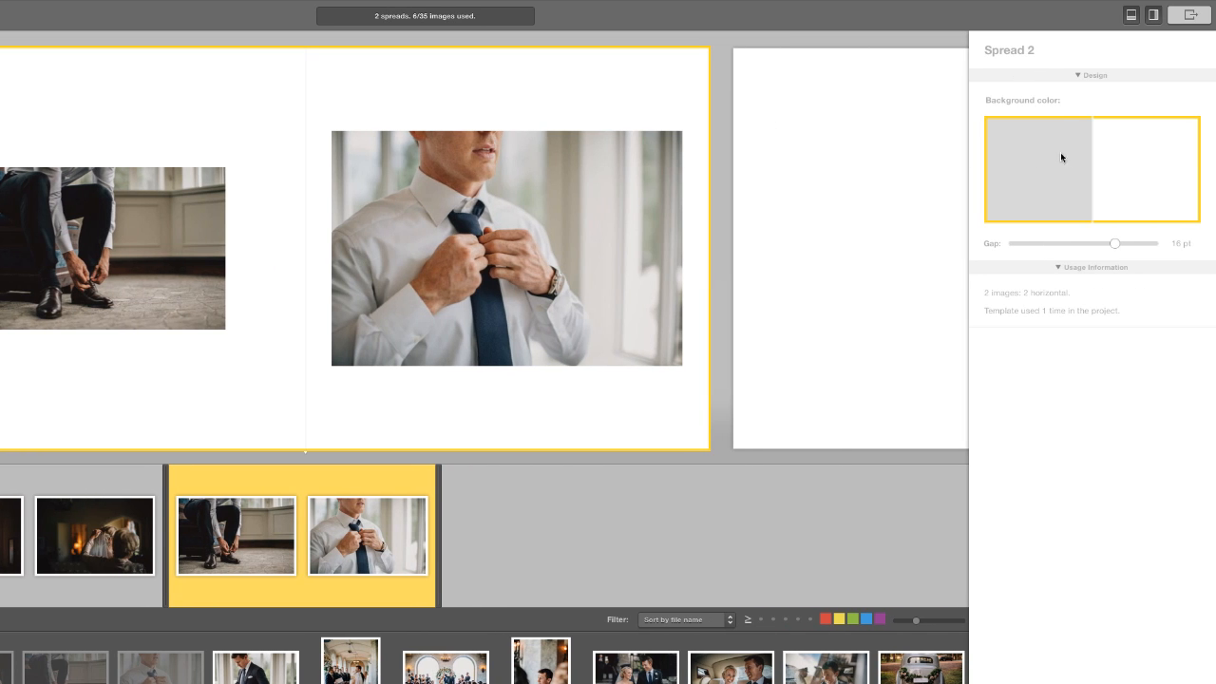
pyautogui.click(1084, 152)
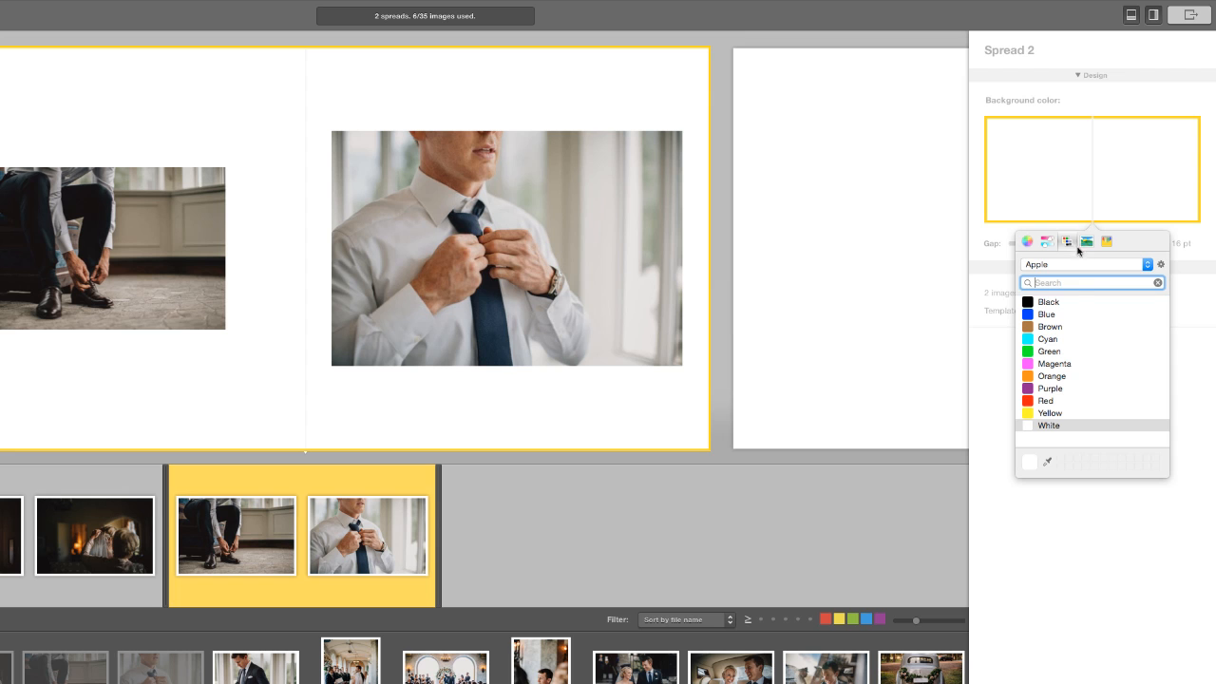
pyautogui.click(1076, 303)
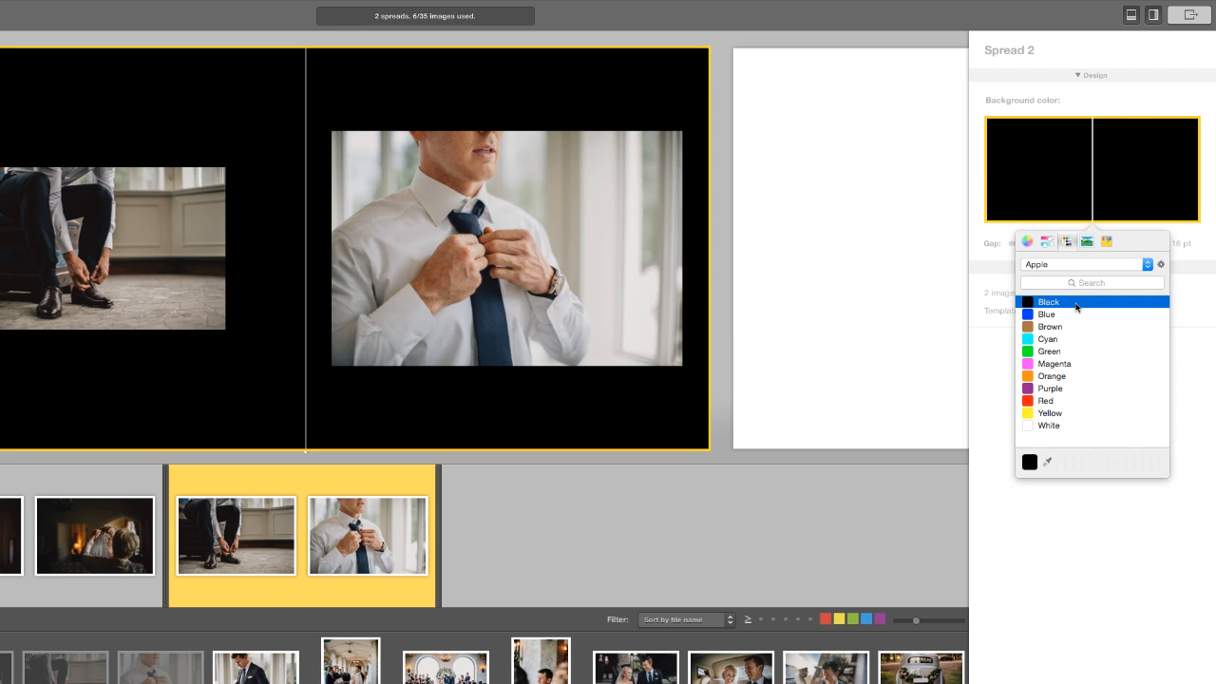
pyautogui.click(850, 323)
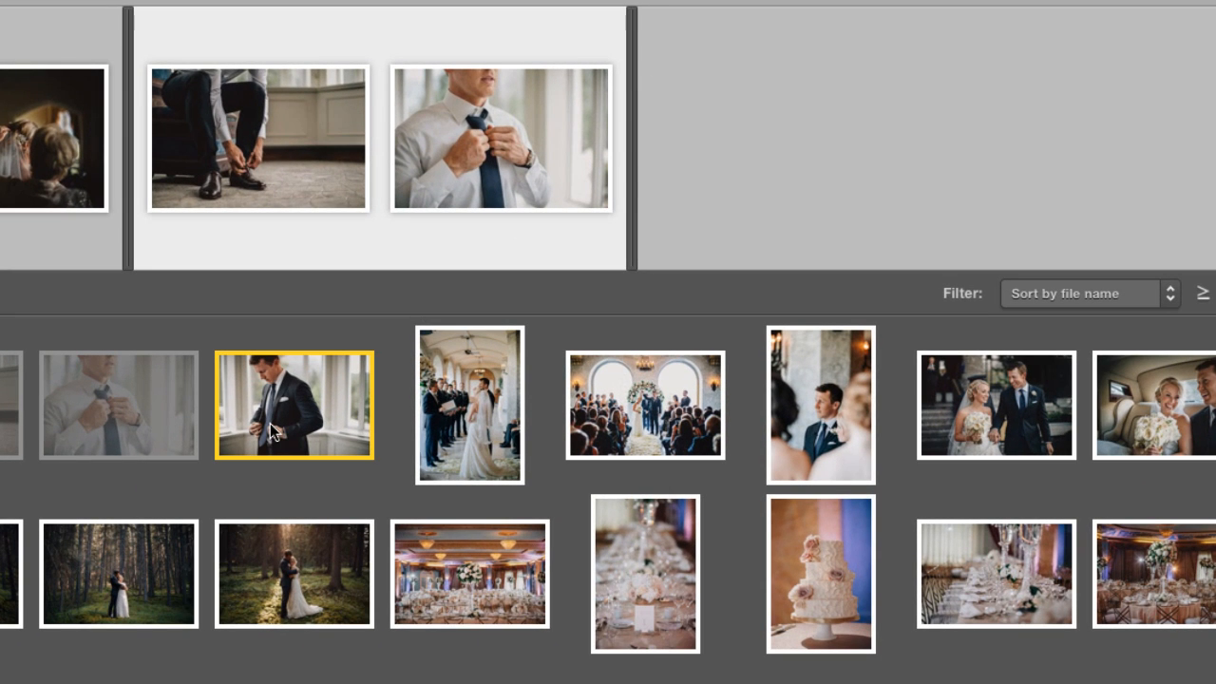
# Make the suit photo spread 2's background at 40% opacity; start spread 3 with the aisle photo
pyautogui.rightClick(269, 423)
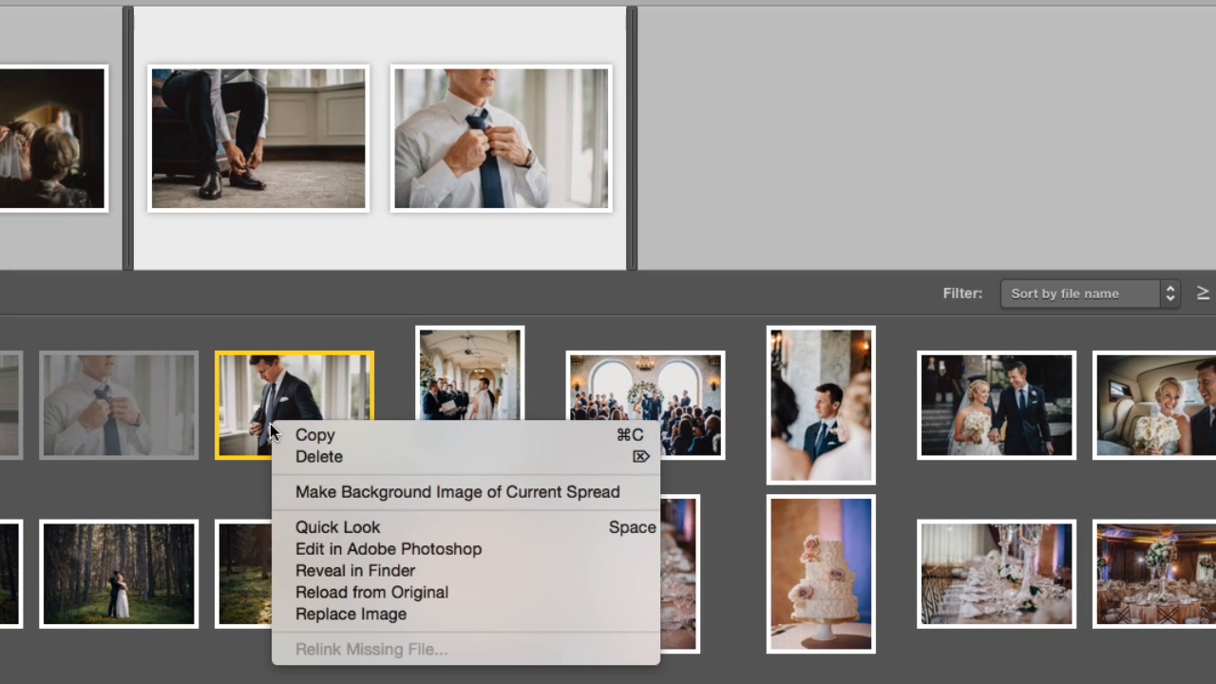
pyautogui.click(287, 490)
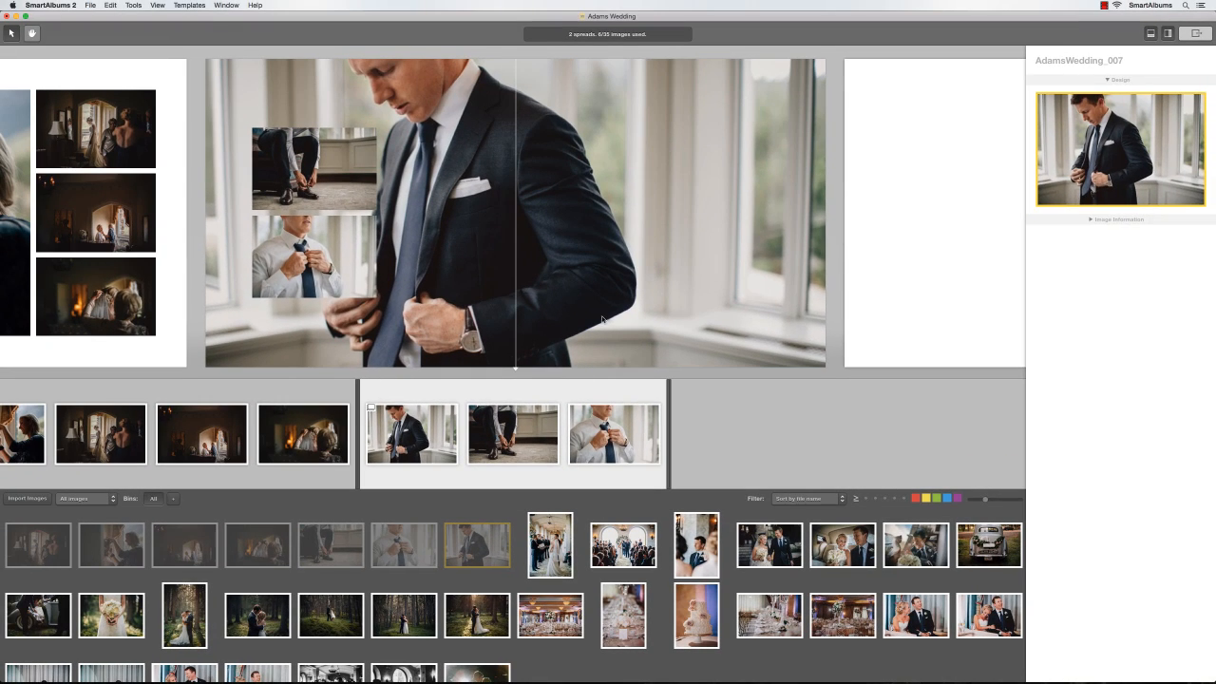
pyautogui.click(602, 319)
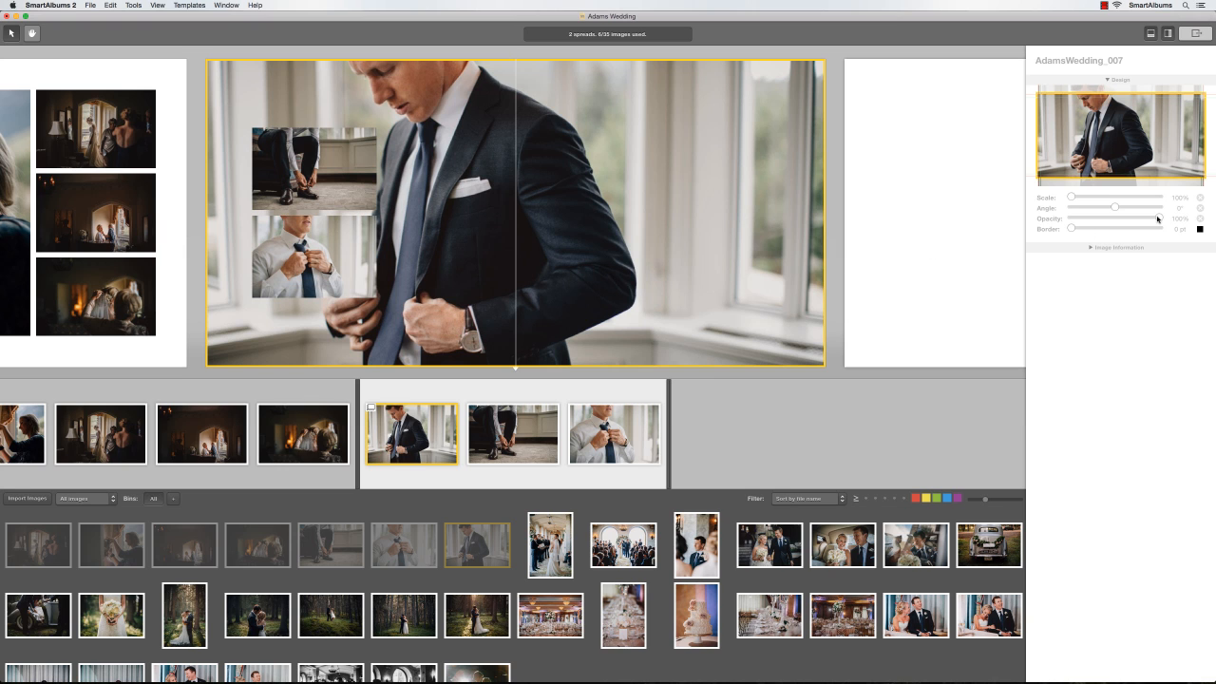
pyautogui.moveTo(1157, 218); pyautogui.dragTo(1104, 219)
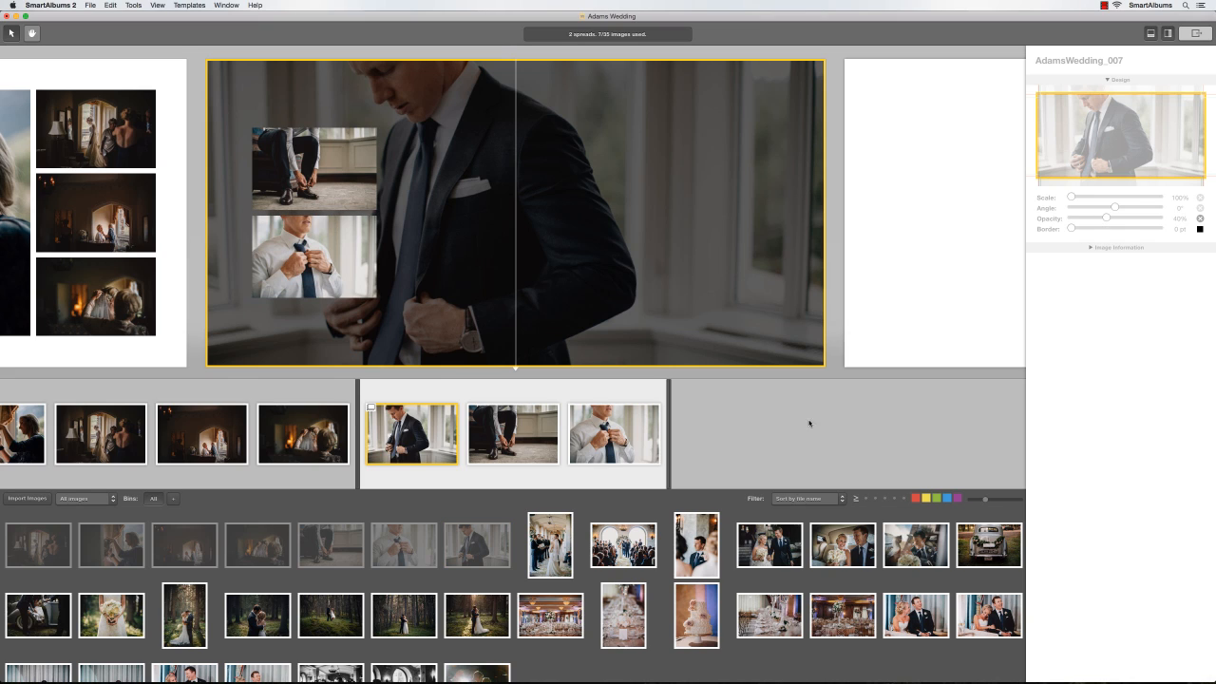
pyautogui.click(553, 544)
pyautogui.moveTo(553, 543); pyautogui.dragTo(942, 222)
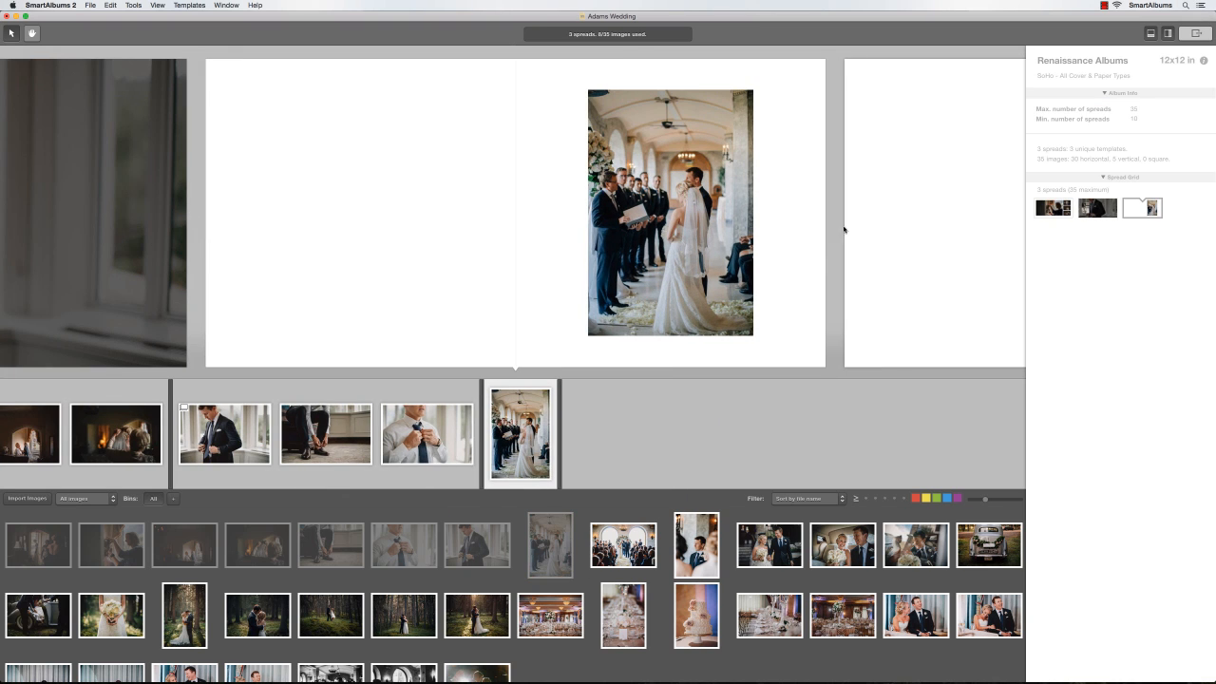
# Add the arched altar photo to spread 3 and a drawn left frame holding the groom close-up
pyautogui.doubleClick(573, 231)
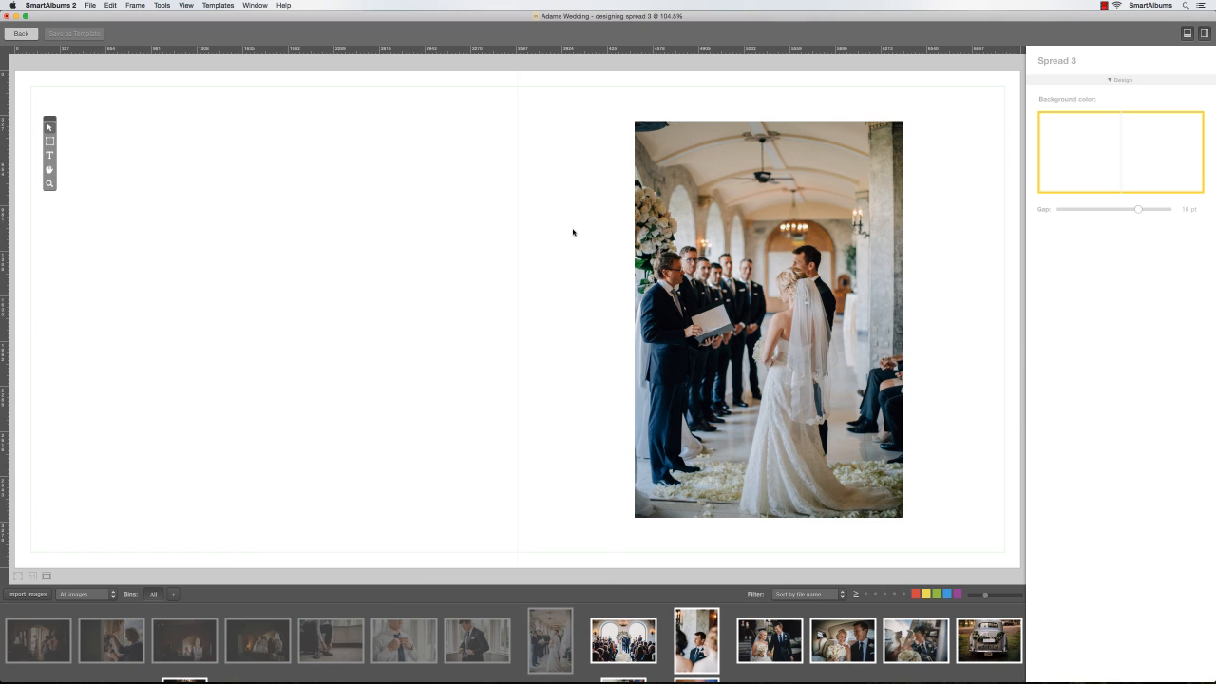
pyautogui.moveTo(619, 642); pyautogui.dragTo(555, 261)
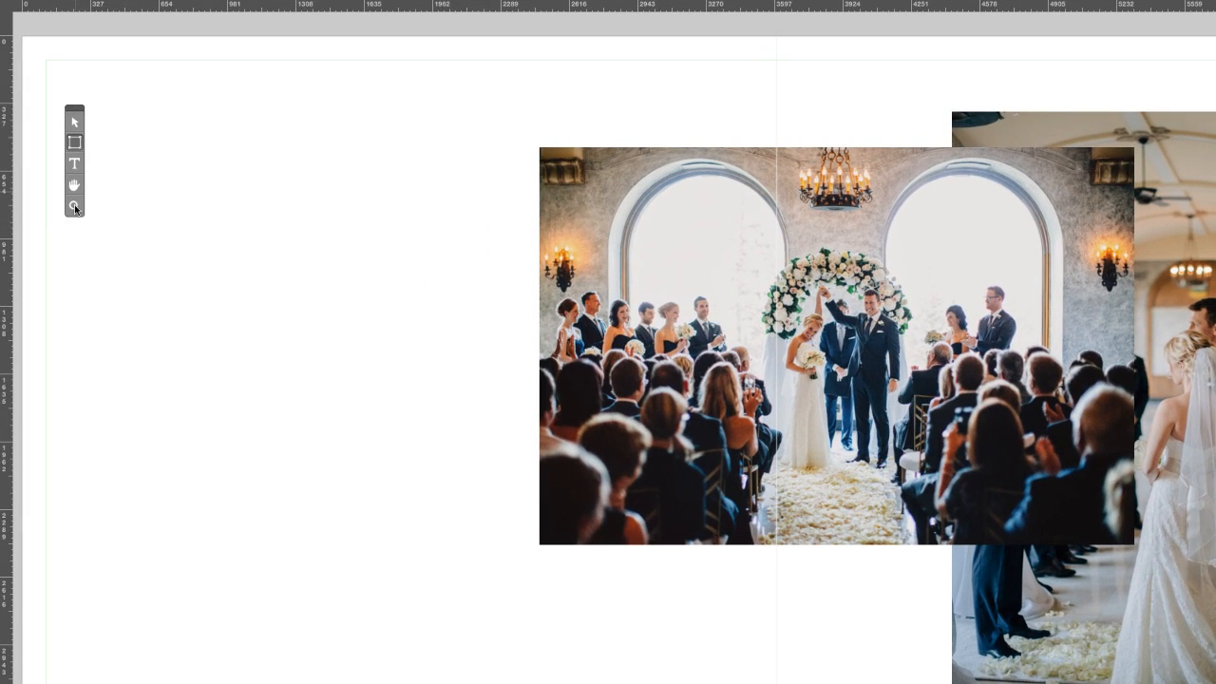
pyautogui.moveTo(67, 248); pyautogui.dragTo(441, 647)
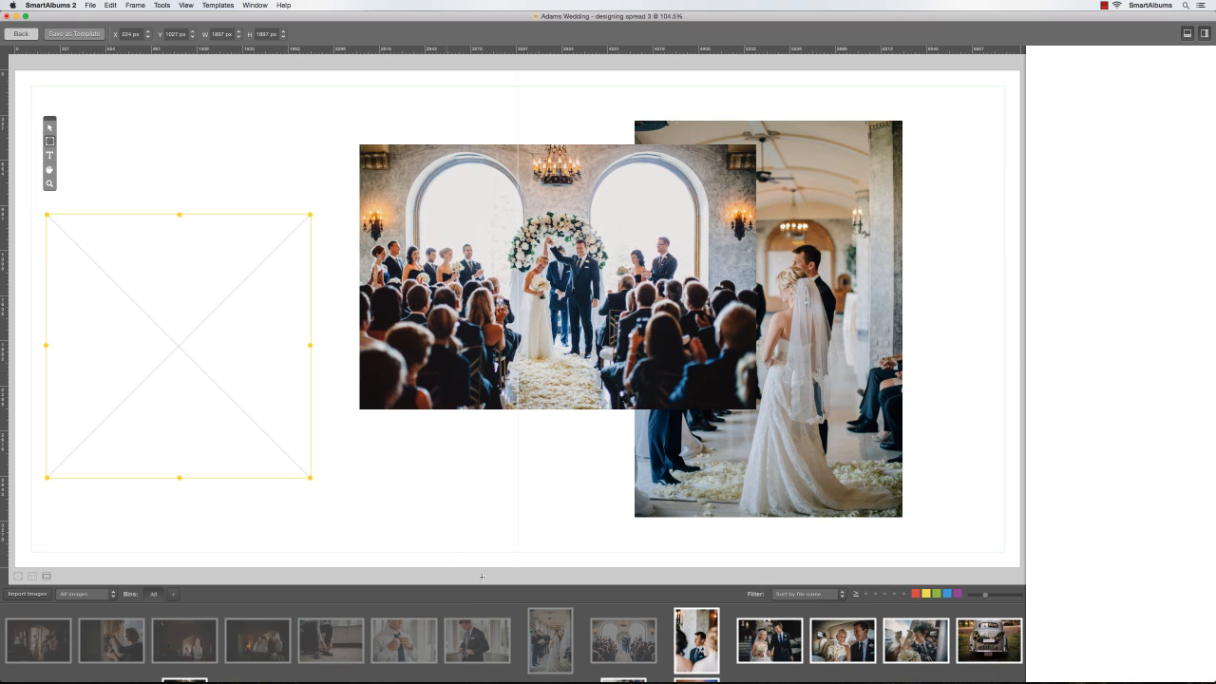
pyautogui.moveTo(696, 639); pyautogui.dragTo(202, 360)
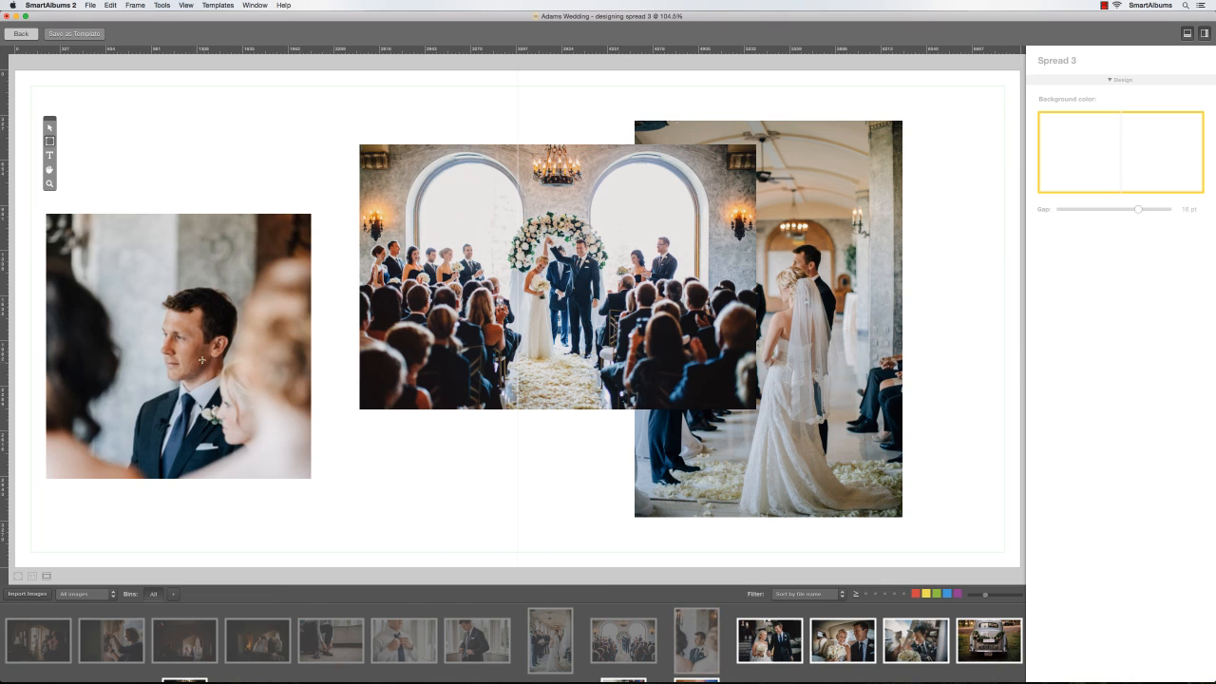
pyautogui.click(50, 129)
# Re-place the aisle photo on the right, align the groom photo, and select all three photos
pyautogui.click(778, 157)
pyautogui.press('BackSpace')
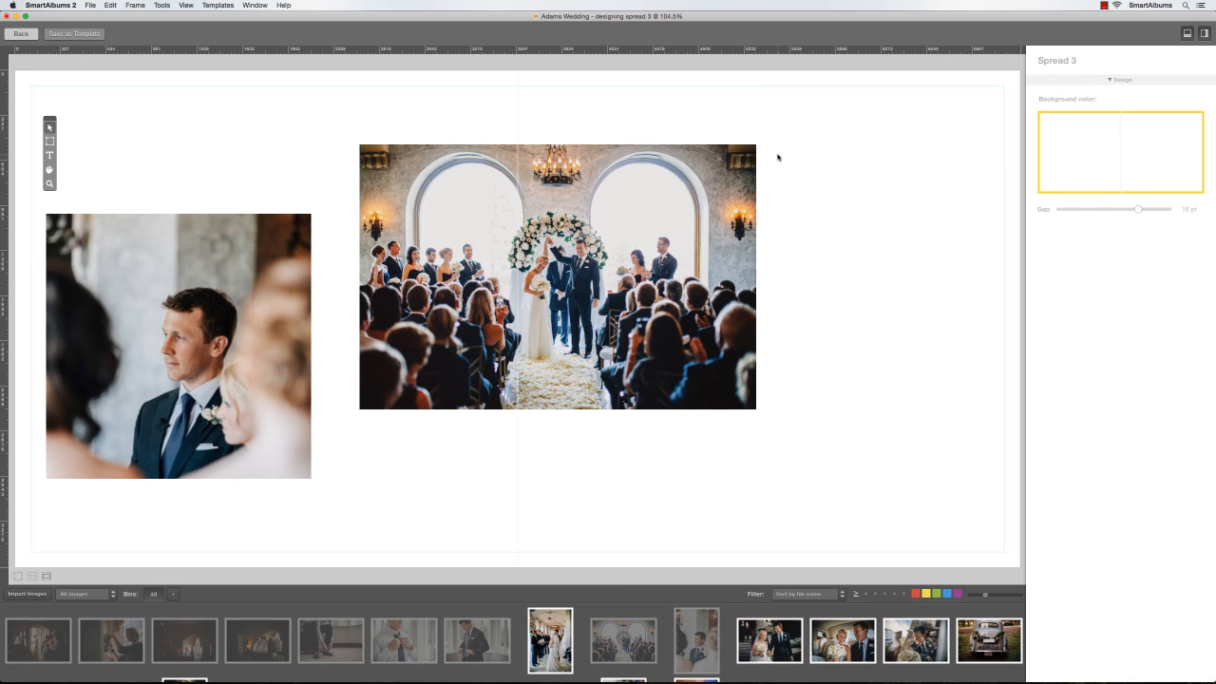
pyautogui.moveTo(550, 641); pyautogui.dragTo(881, 240)
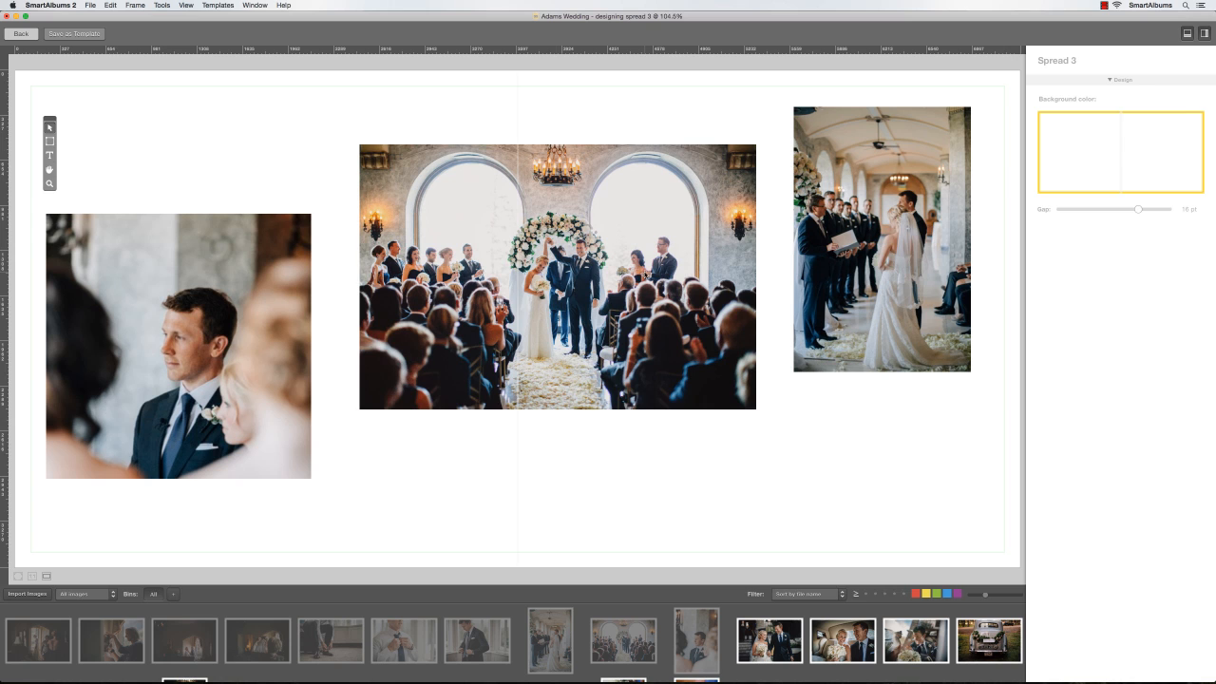
pyautogui.click(818, 363)
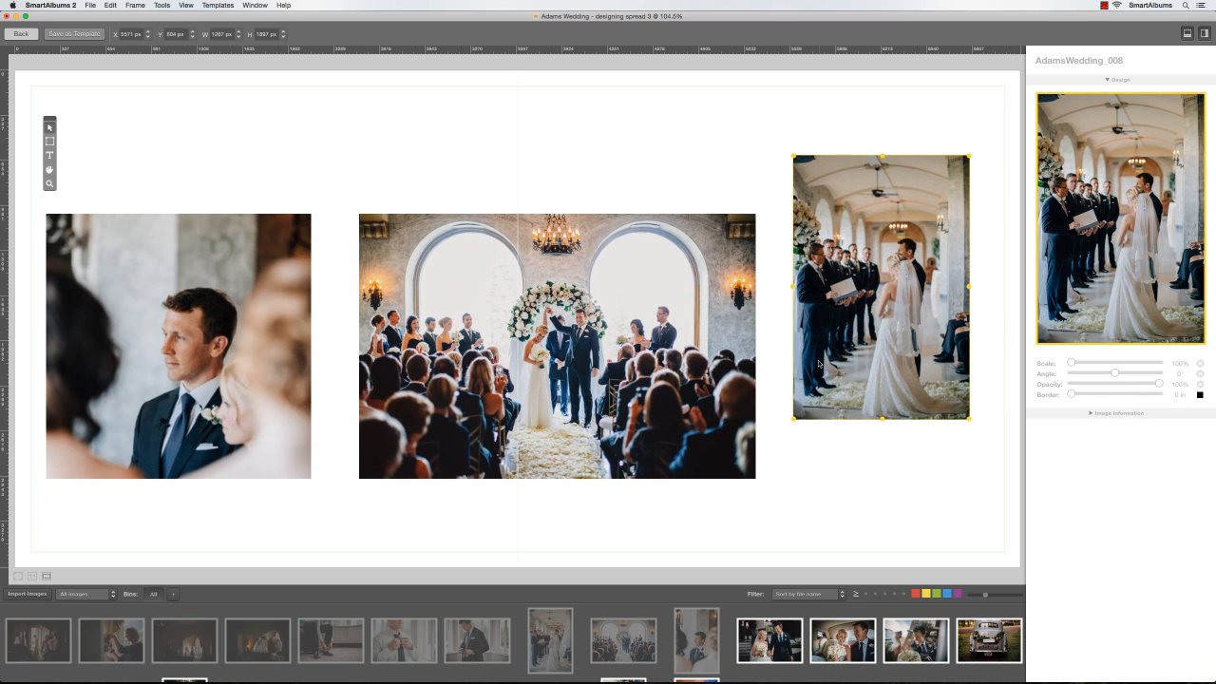
pyautogui.click(292, 402)
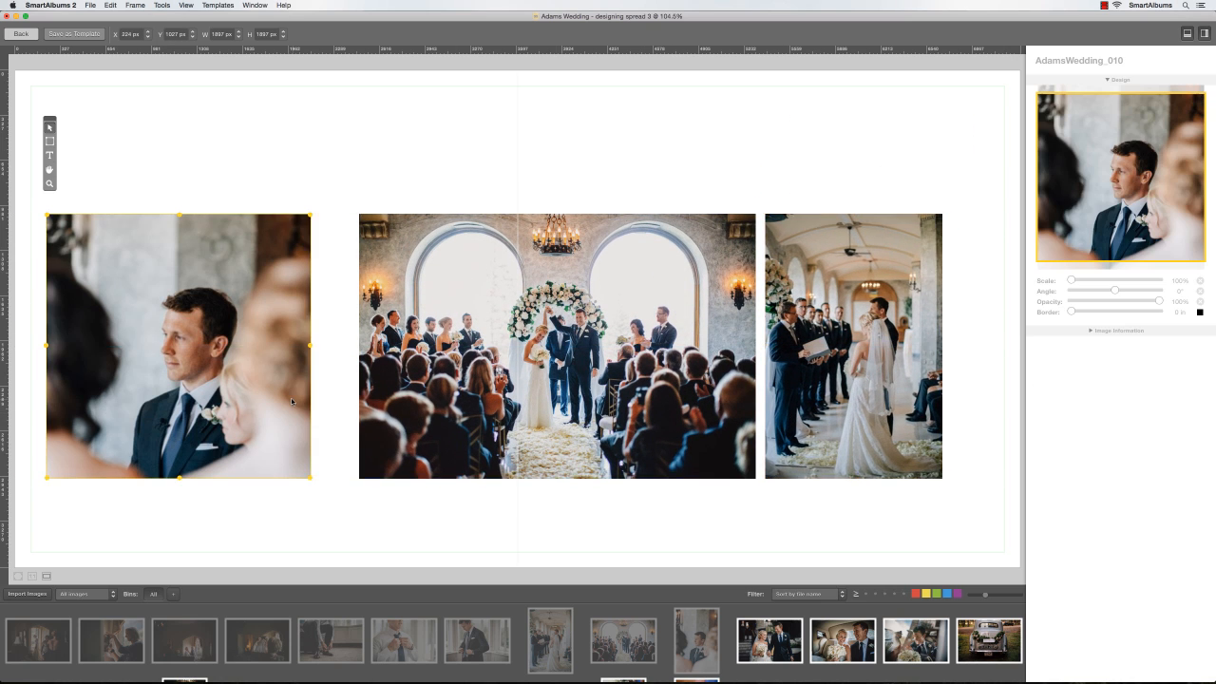
pyautogui.moveTo(292, 402); pyautogui.dragTo(331, 402)
pyautogui.moveTo(269, 180); pyautogui.dragTo(800, 361)
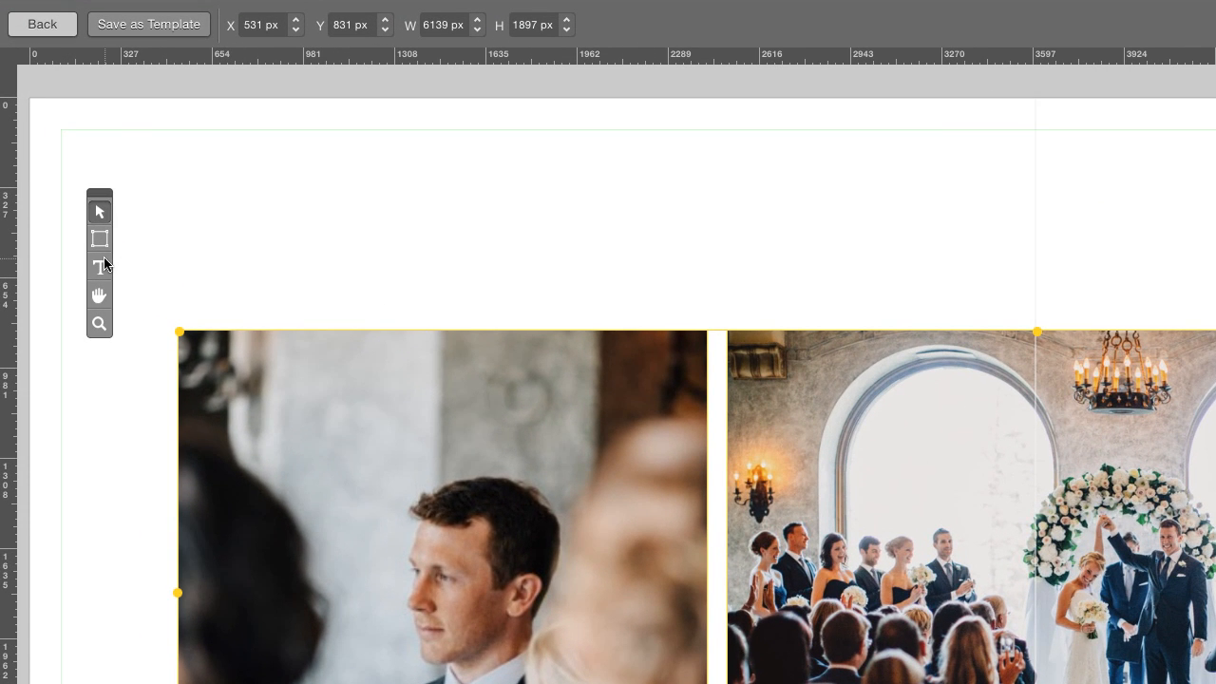
# Add an 'Adams Wedding' title text box above the third spread's photos
pyautogui.click(100, 267)
pyautogui.click(181, 249)
pyautogui.write('Adams Wedding')
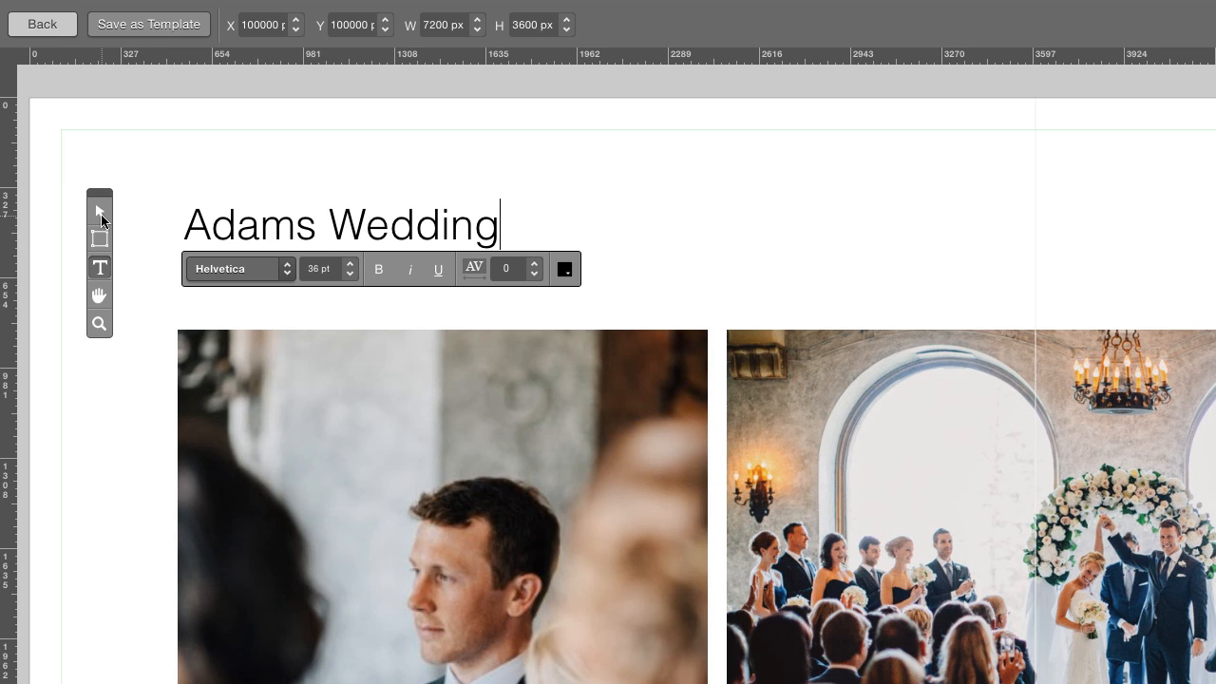
pyautogui.click(99, 212)
# Move the title closer to the photos, save the spread as a template, and exit the editor
pyautogui.click(217, 231)
pyautogui.moveTo(216, 231); pyautogui.dragTo(213, 259)
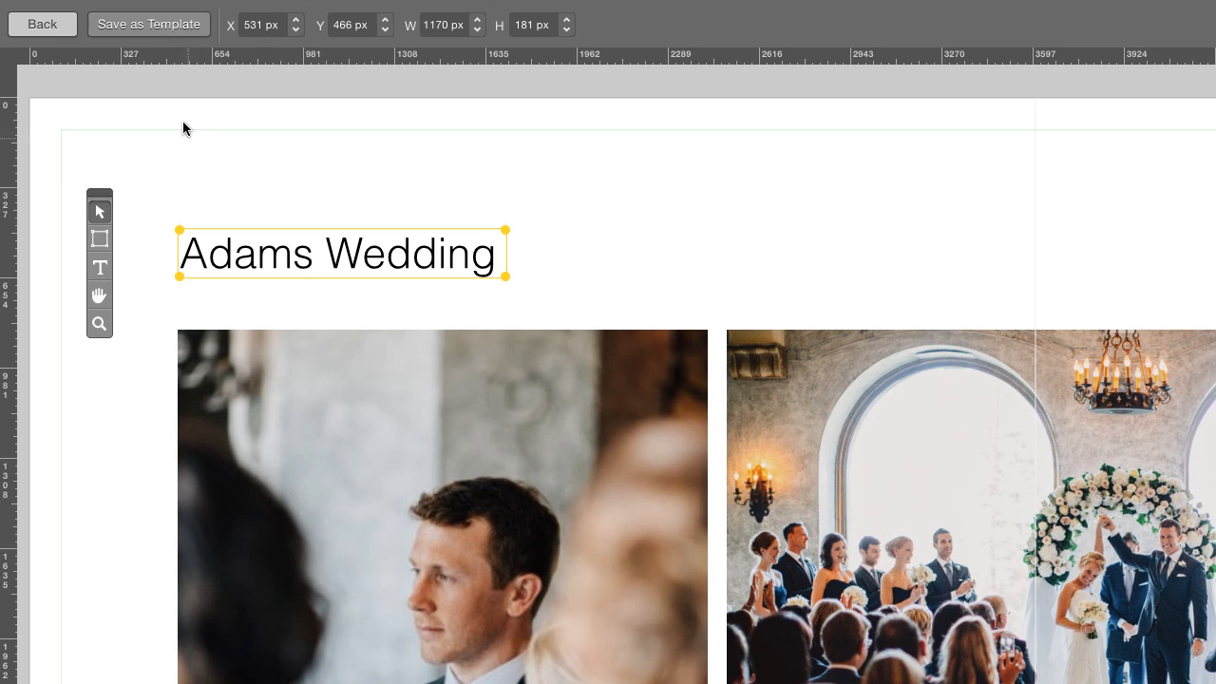
pyautogui.click(169, 26)
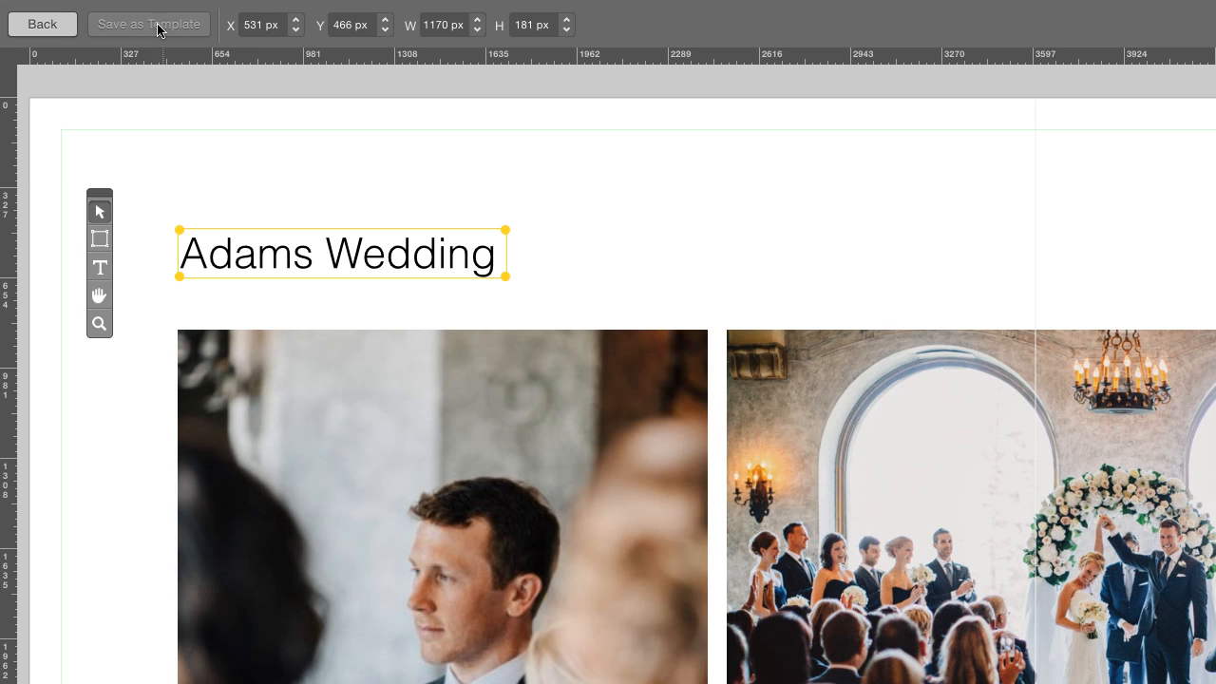
pyautogui.click(71, 25)
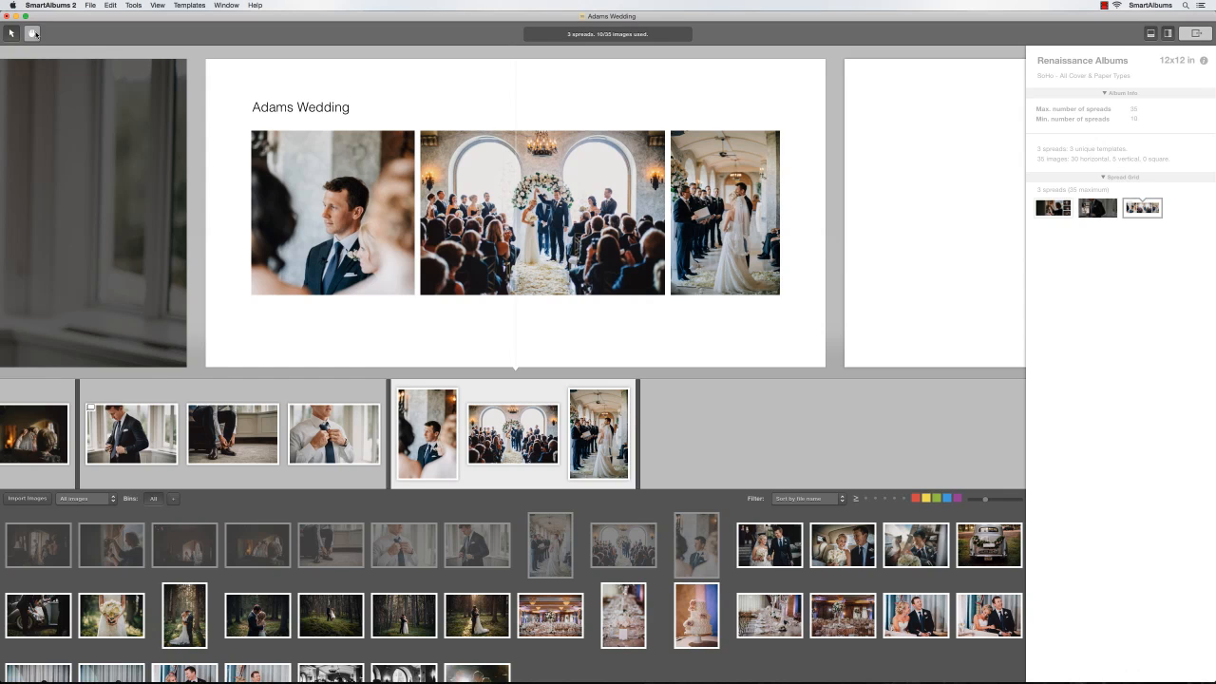
# Star the second and third exact-match layouts for spread 3 and reject the fourth
pyautogui.moveTo(514, 66)
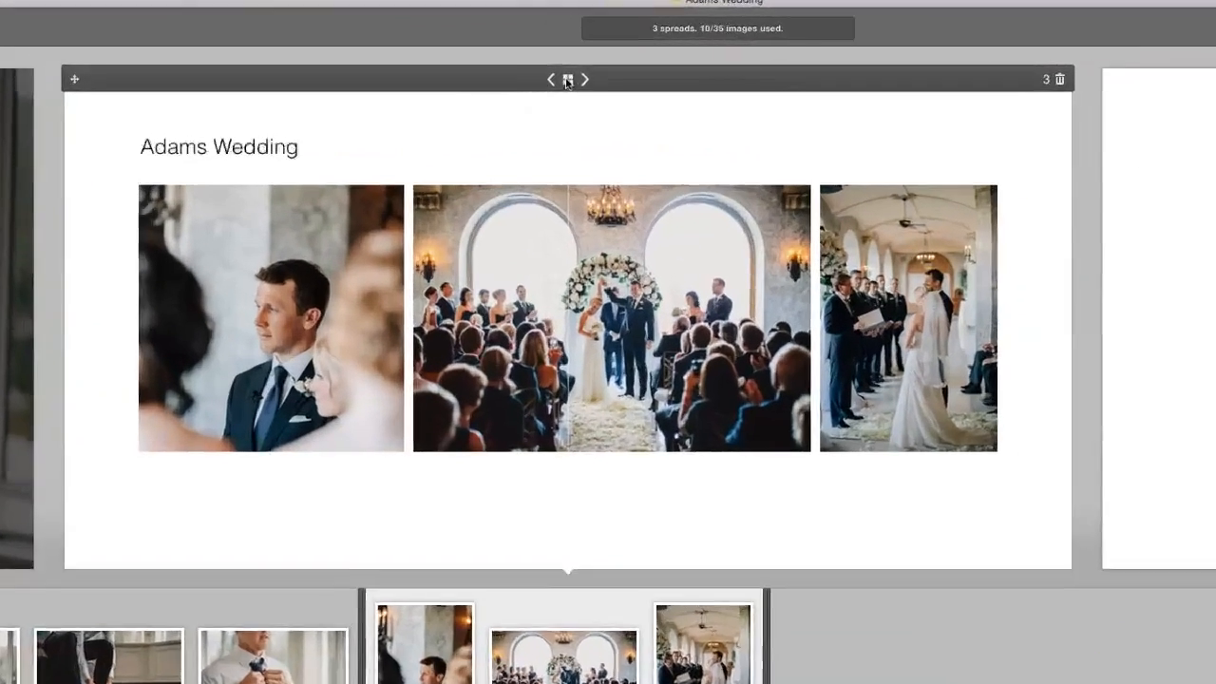
pyautogui.click(567, 80)
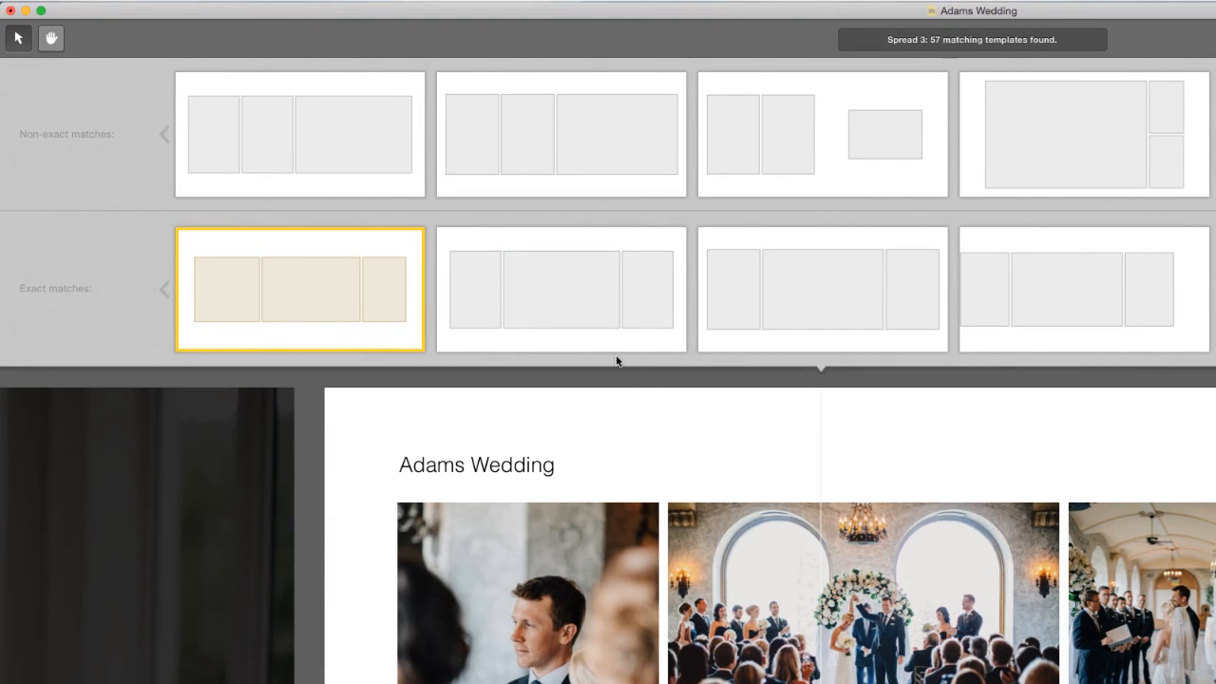
pyautogui.click(562, 340)
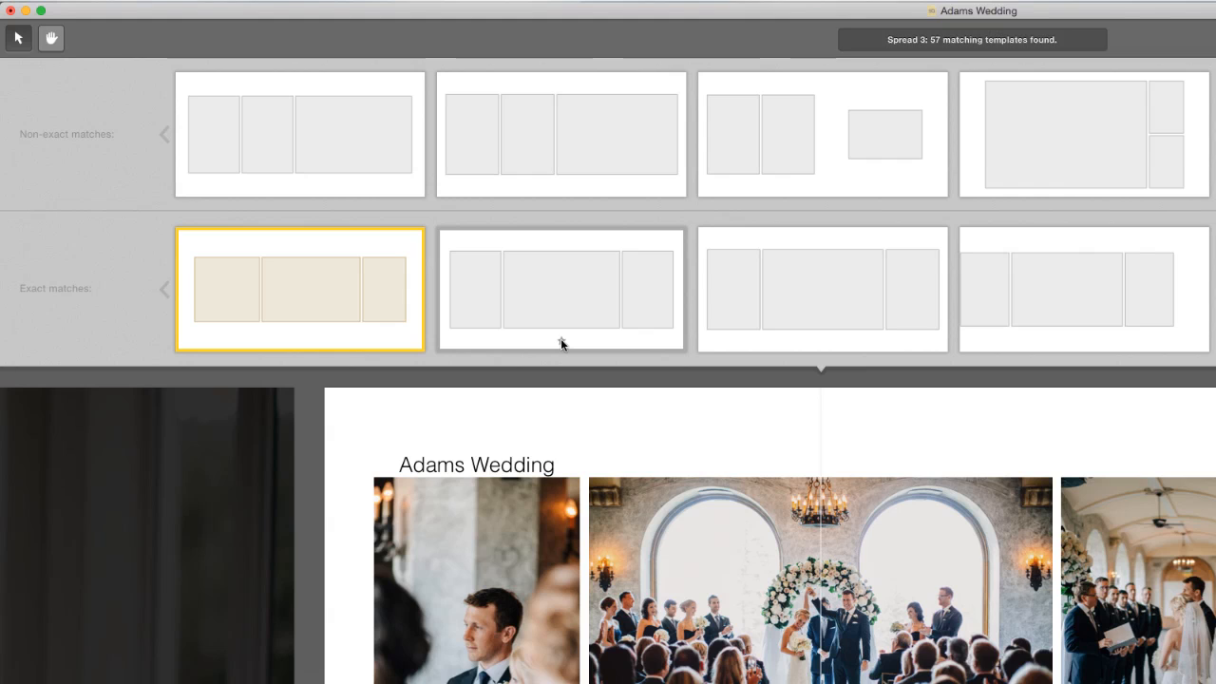
pyautogui.click(823, 342)
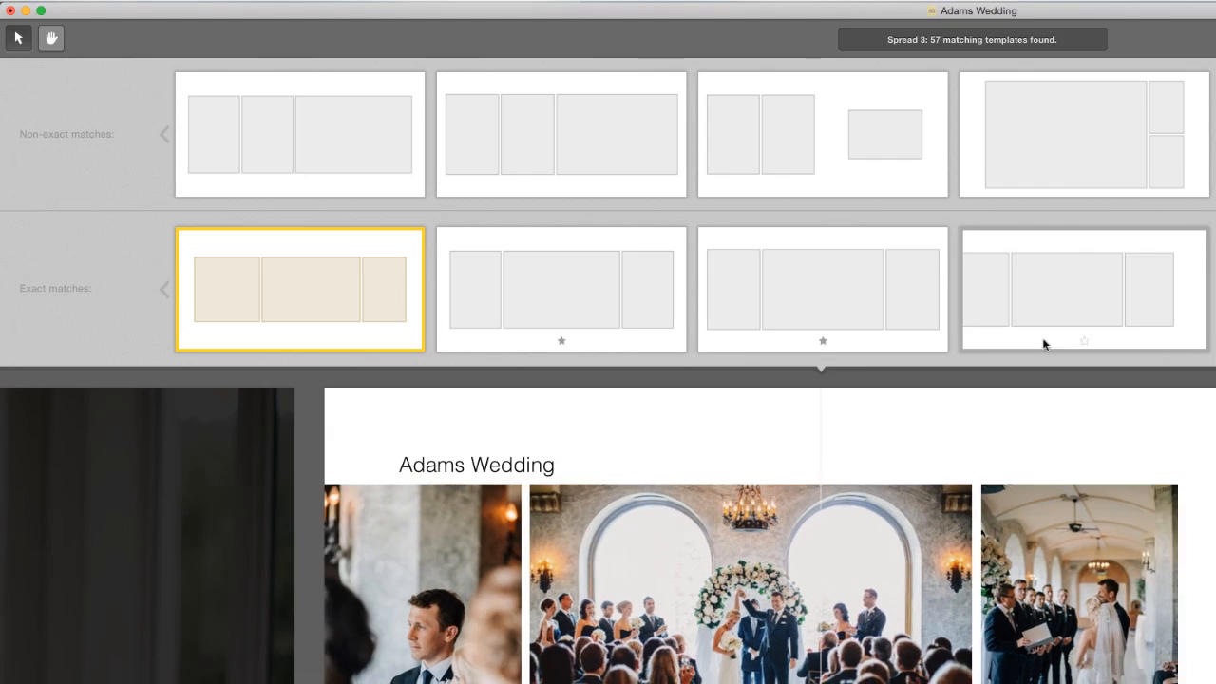
pyautogui.rightClick(1084, 342)
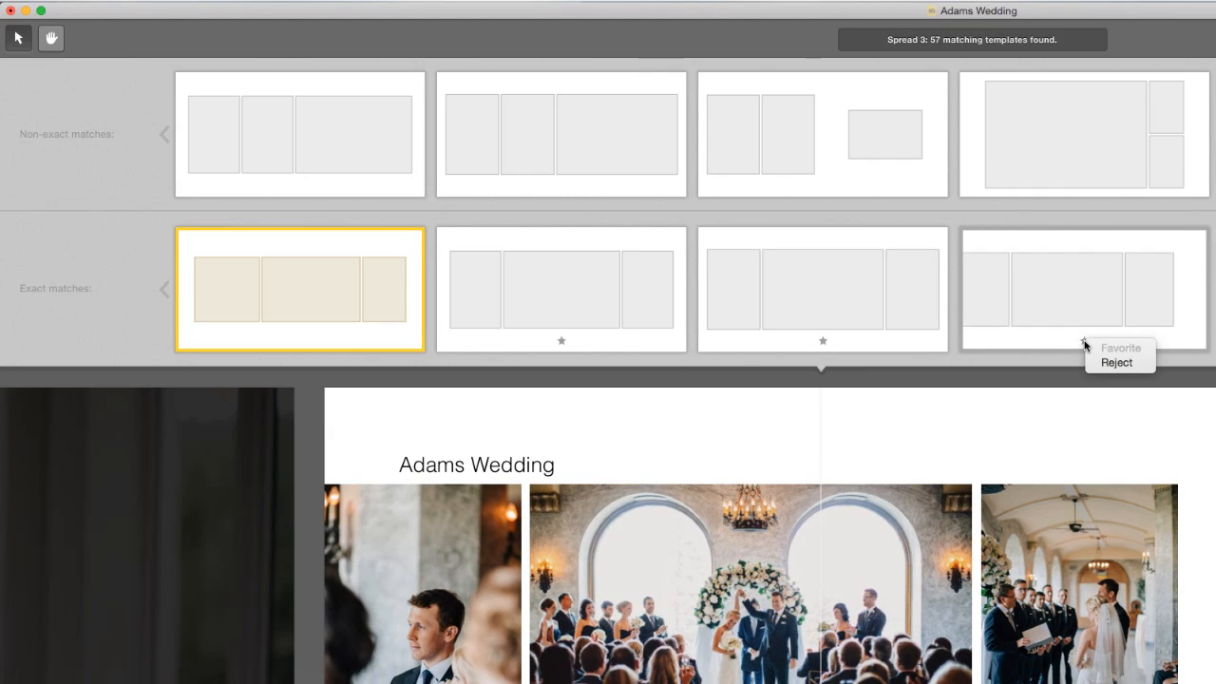
pyautogui.click(1107, 362)
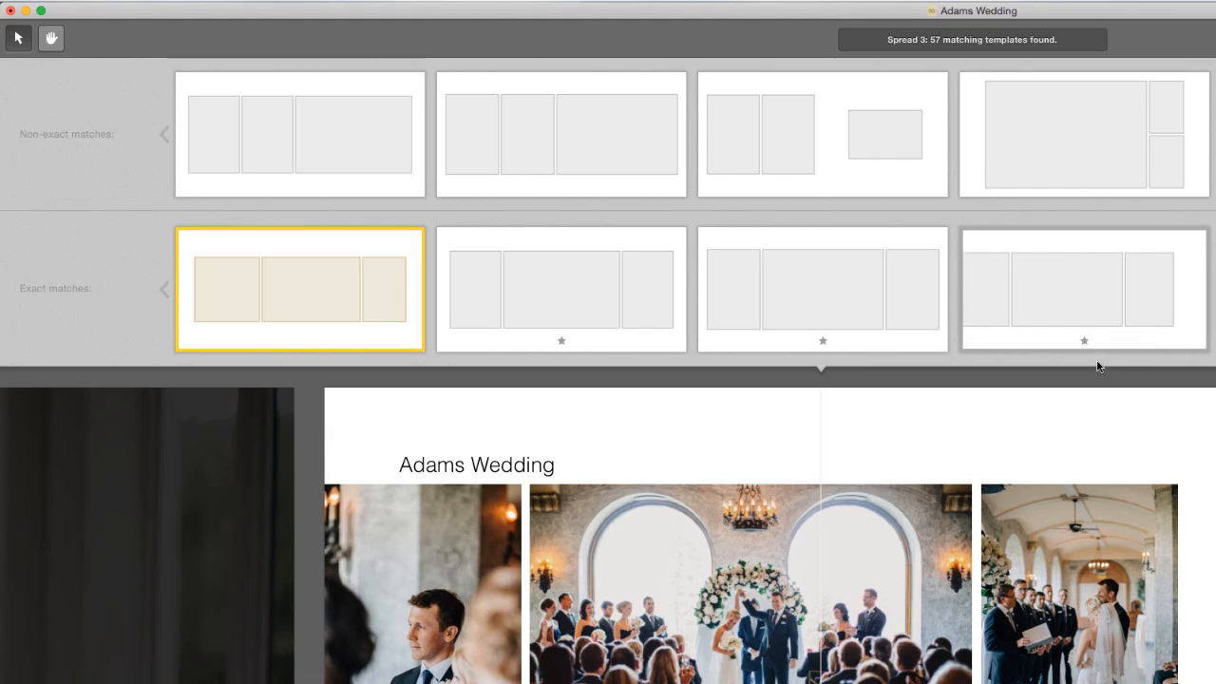
pyautogui.click(303, 466)
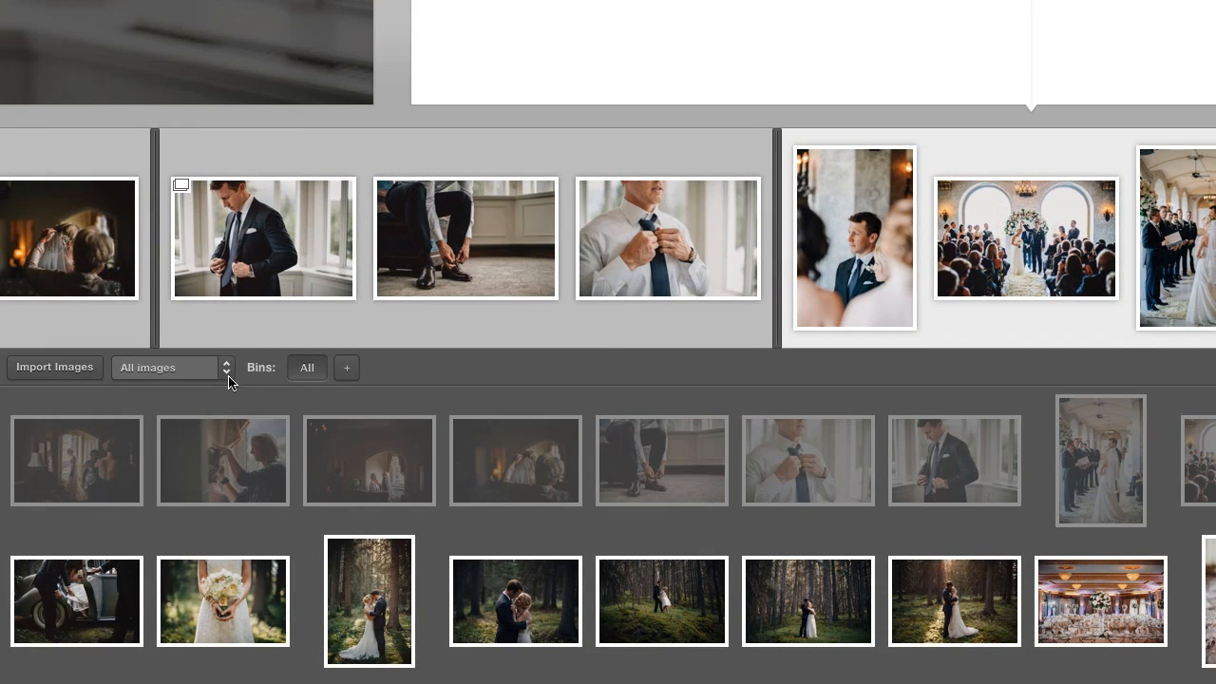
# Filter the browser to unused photos and drop all of them in after spread 3
pyautogui.click(228, 380)
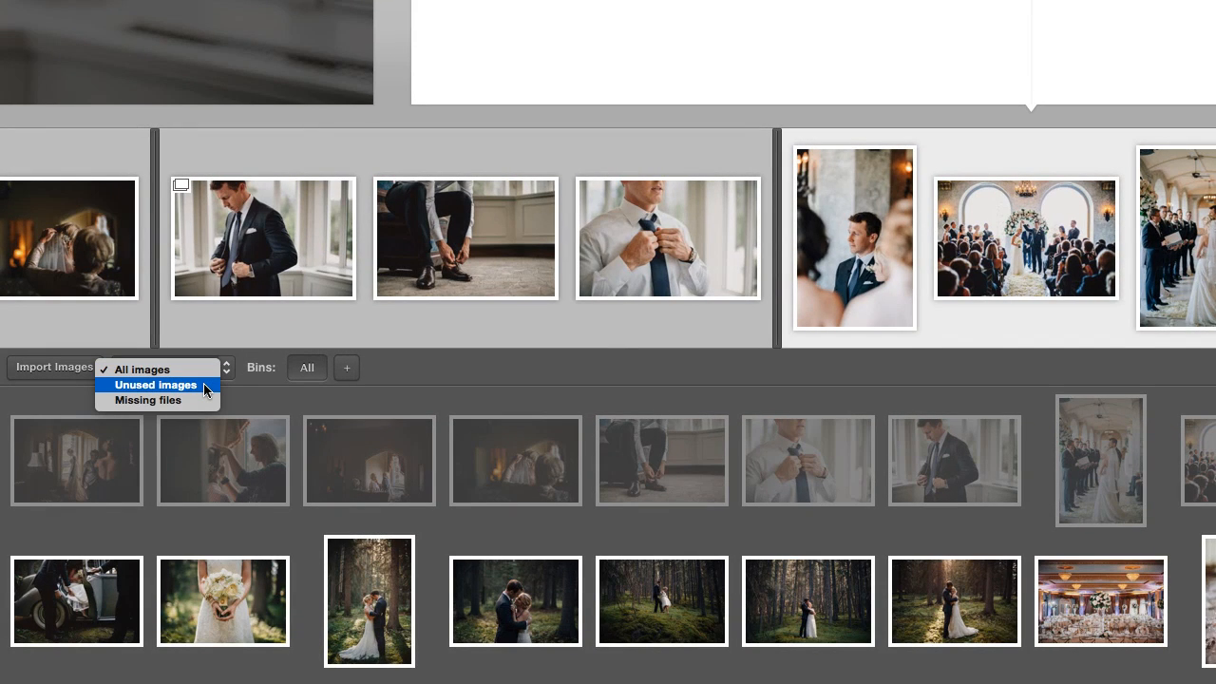
pyautogui.click(203, 385)
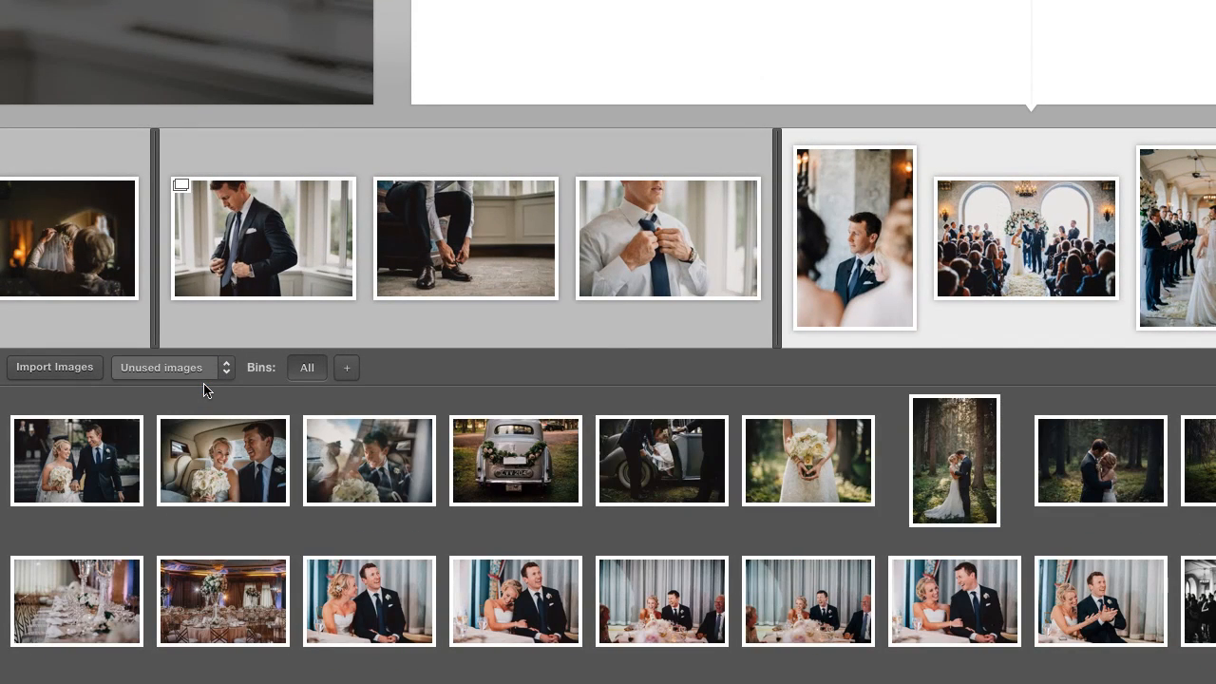
pyautogui.click(130, 433)
pyautogui.hotkey('ctrl', 'a')
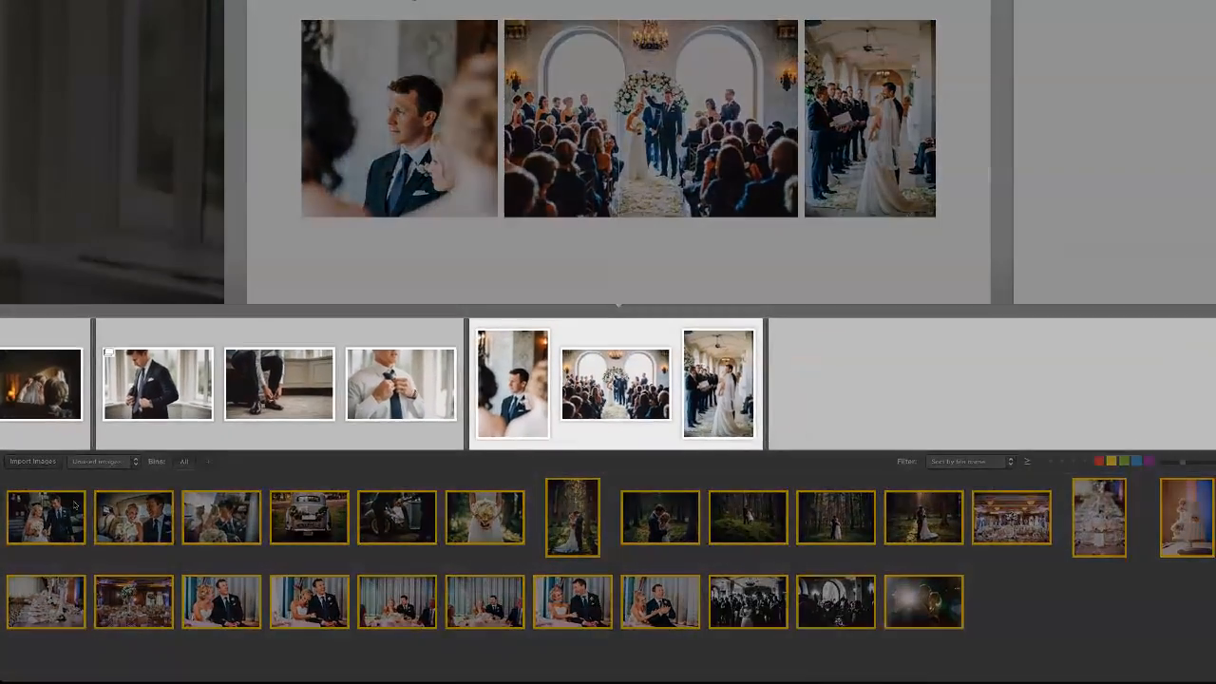
pyautogui.moveTo(74, 504); pyautogui.dragTo(815, 402)
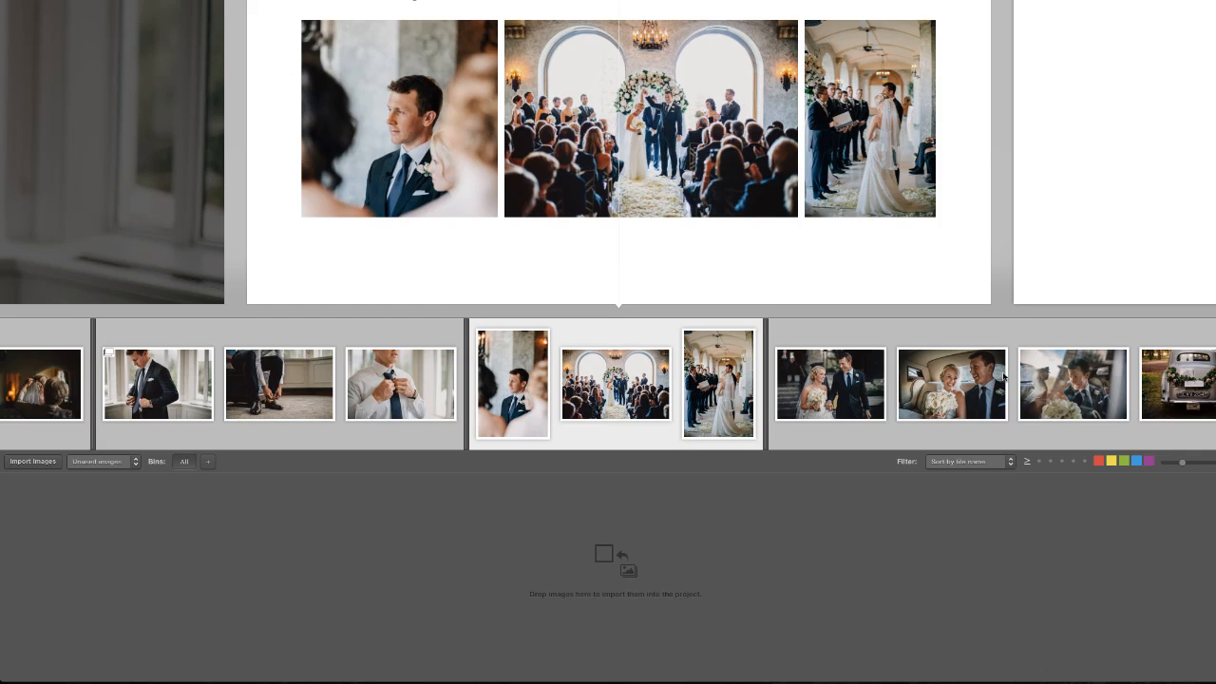
pyautogui.click(1137, 370)
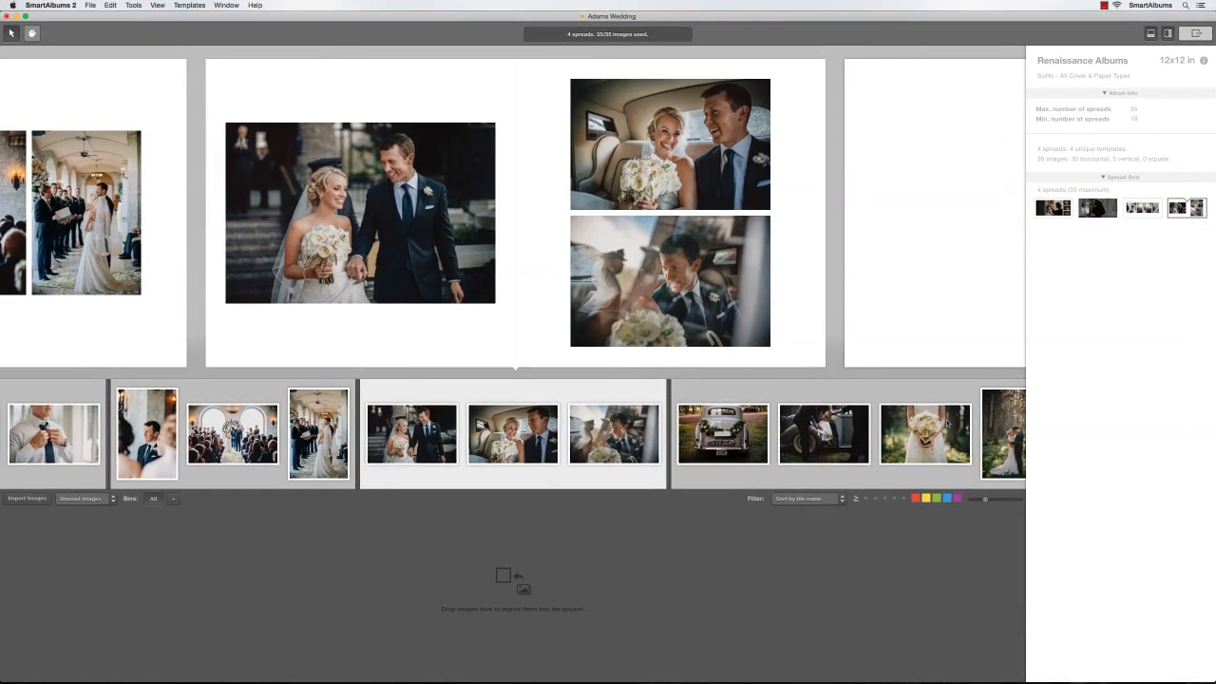
pyautogui.hscroll(3, 947, 423)
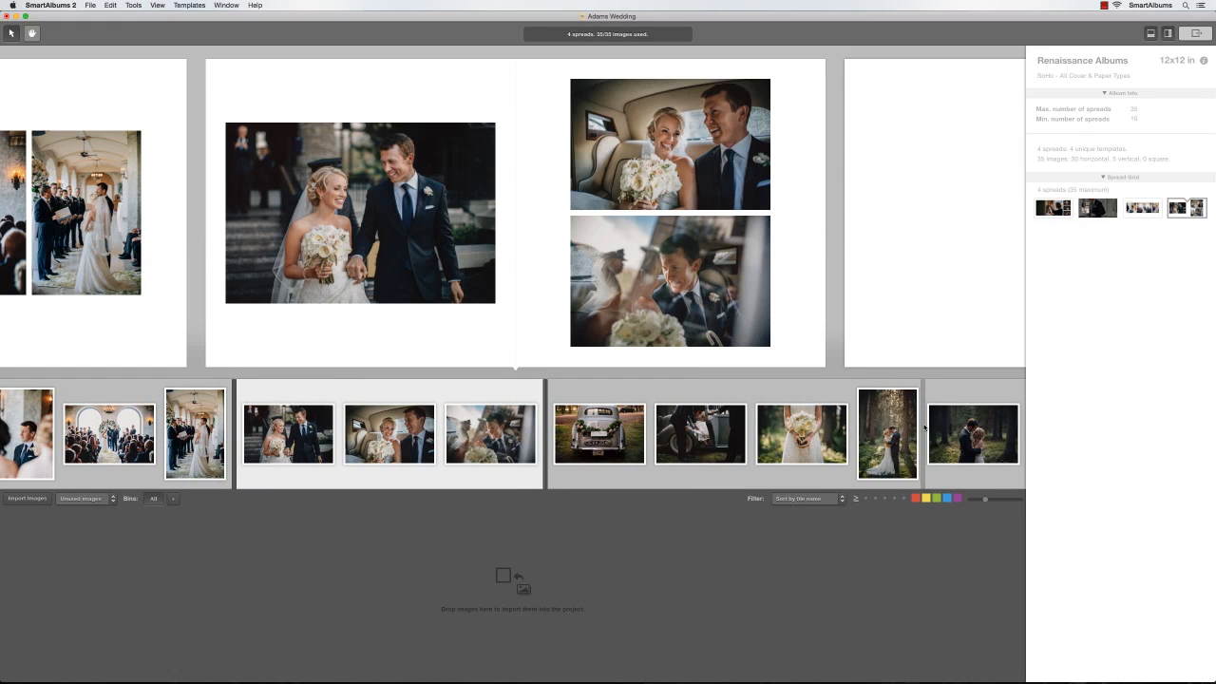
# Insert spread dividers for the car, forest, reception detail, head-table, black-and-white and final-photo groups
pyautogui.click(927, 426)
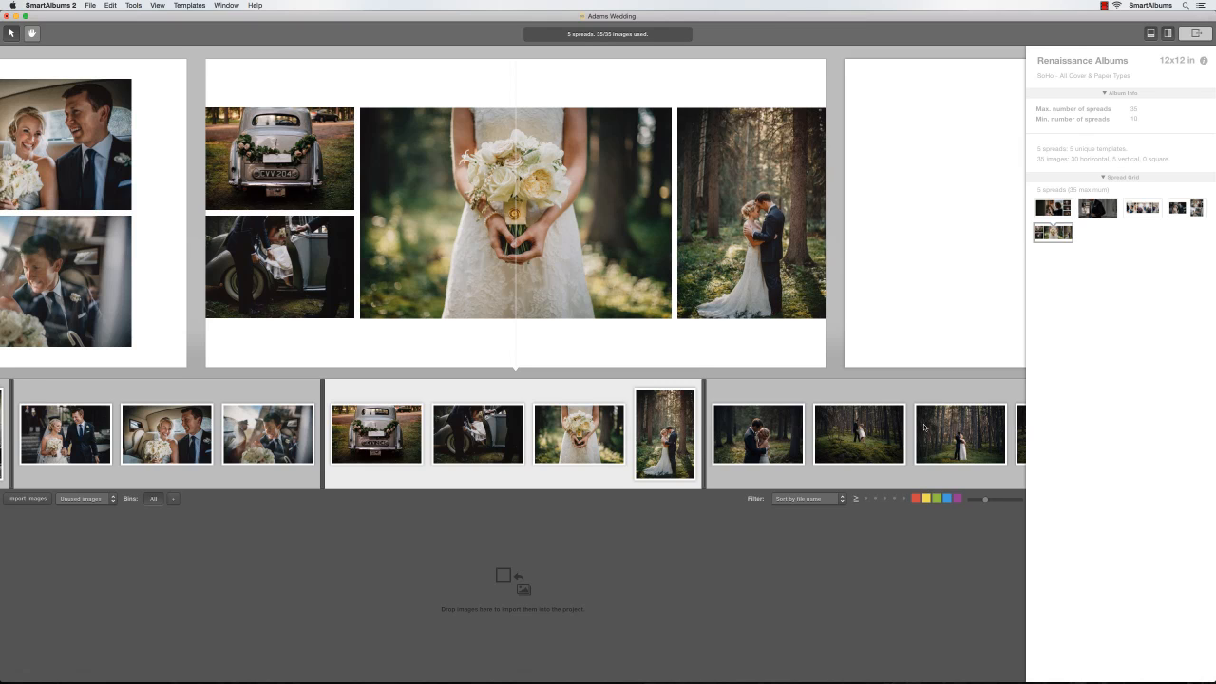
pyautogui.click(924, 427)
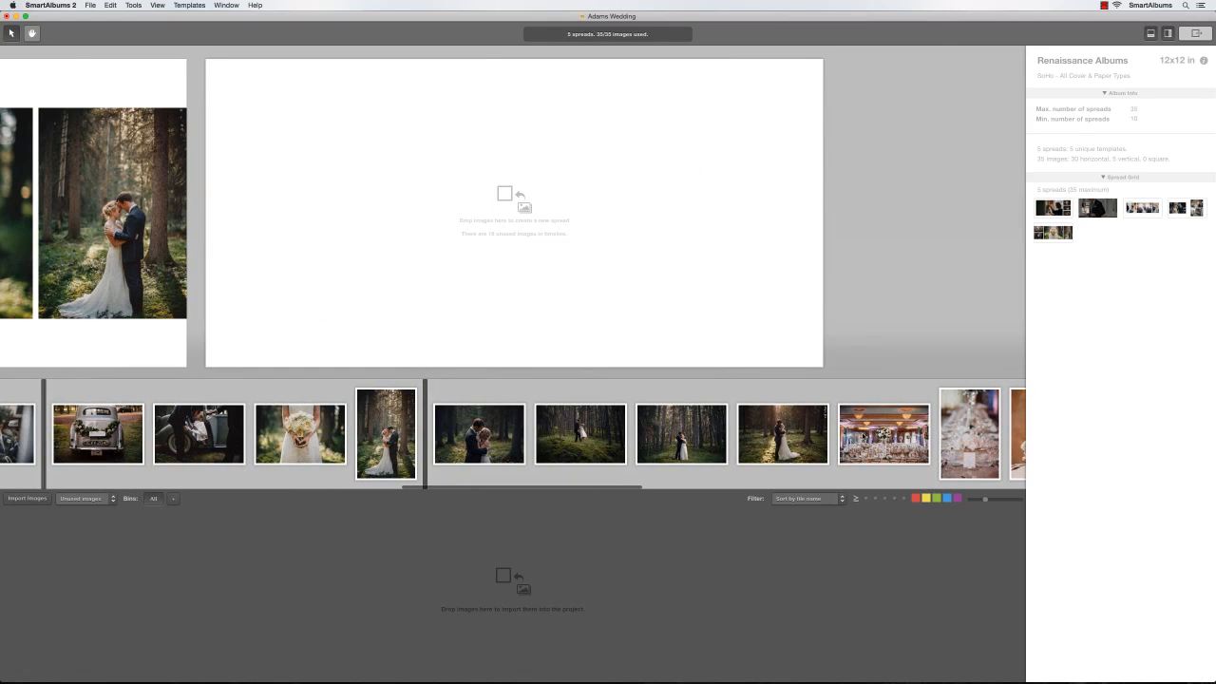
pyautogui.click(835, 437)
pyautogui.hscroll(4, 838, 438)
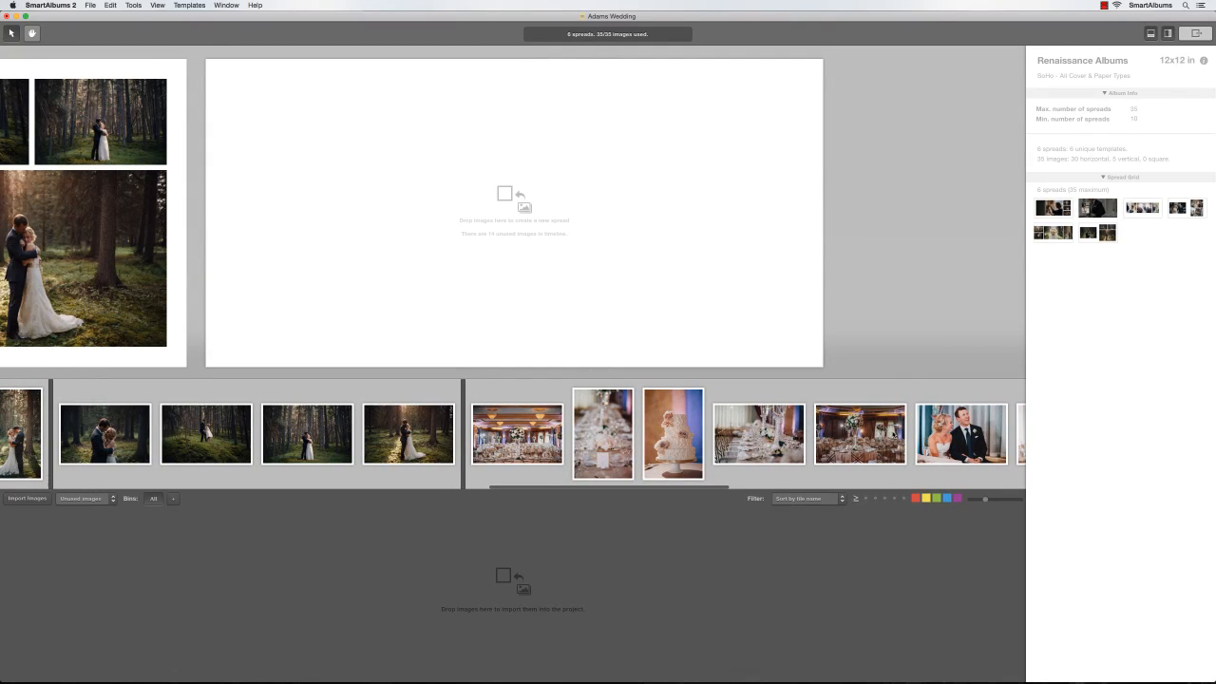
pyautogui.click(910, 433)
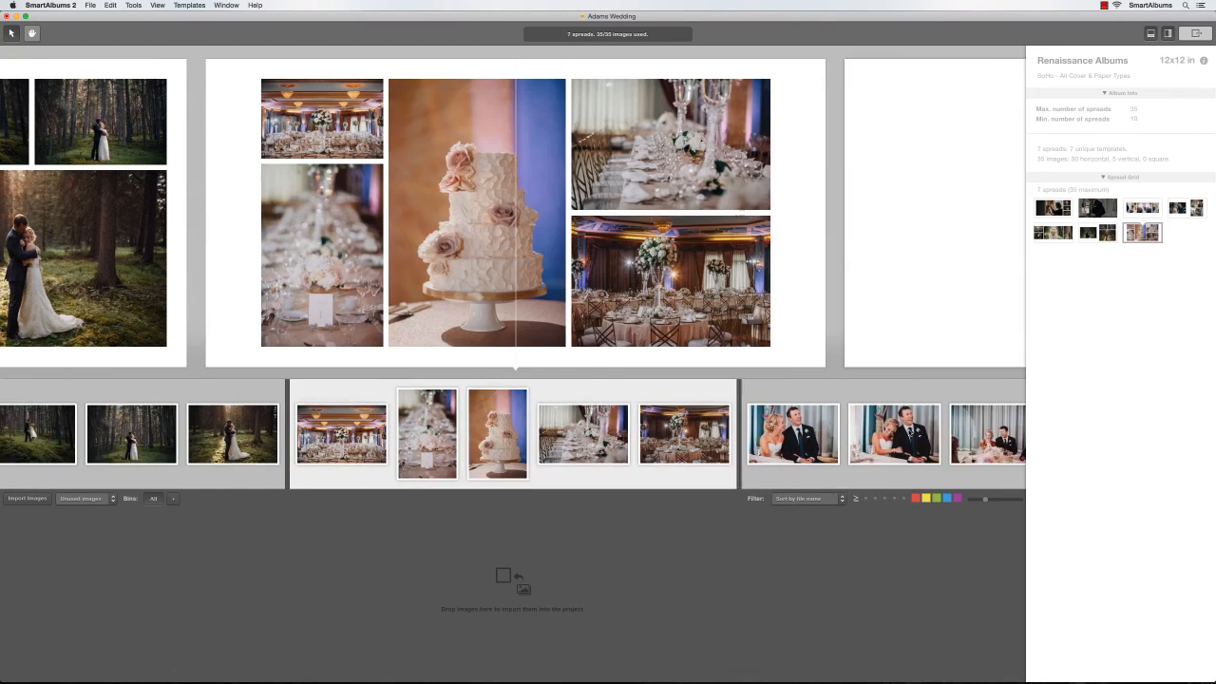
pyautogui.hscroll(4, 910, 433)
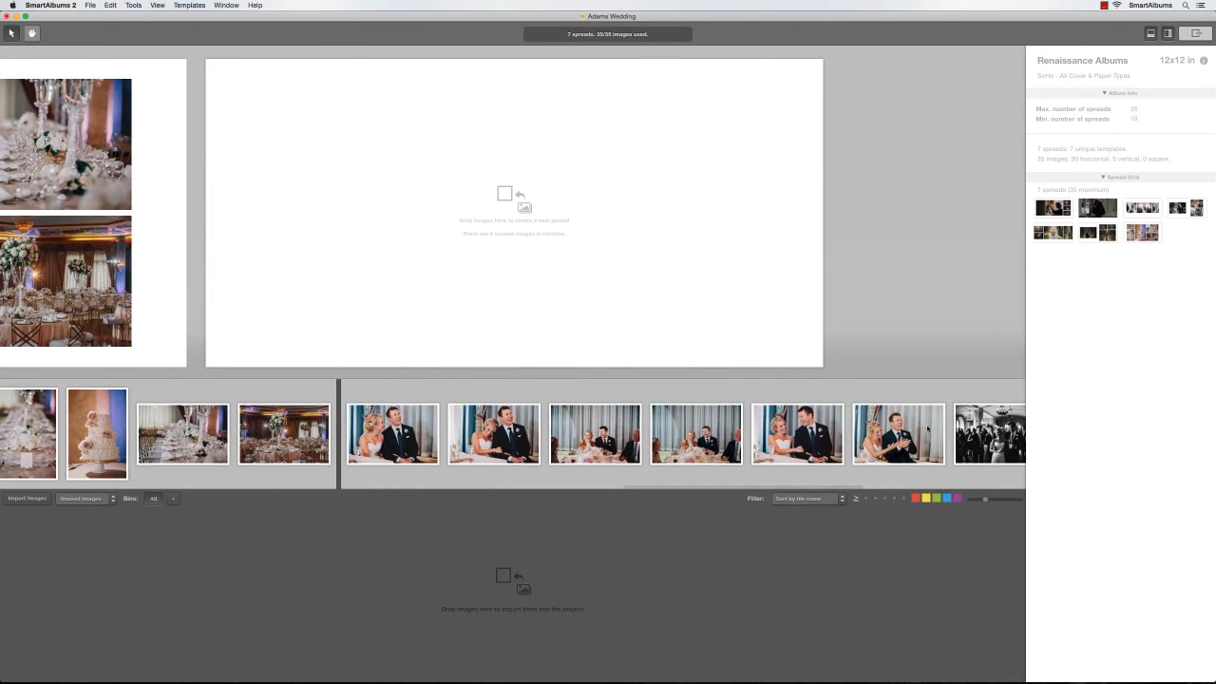
pyautogui.click(950, 430)
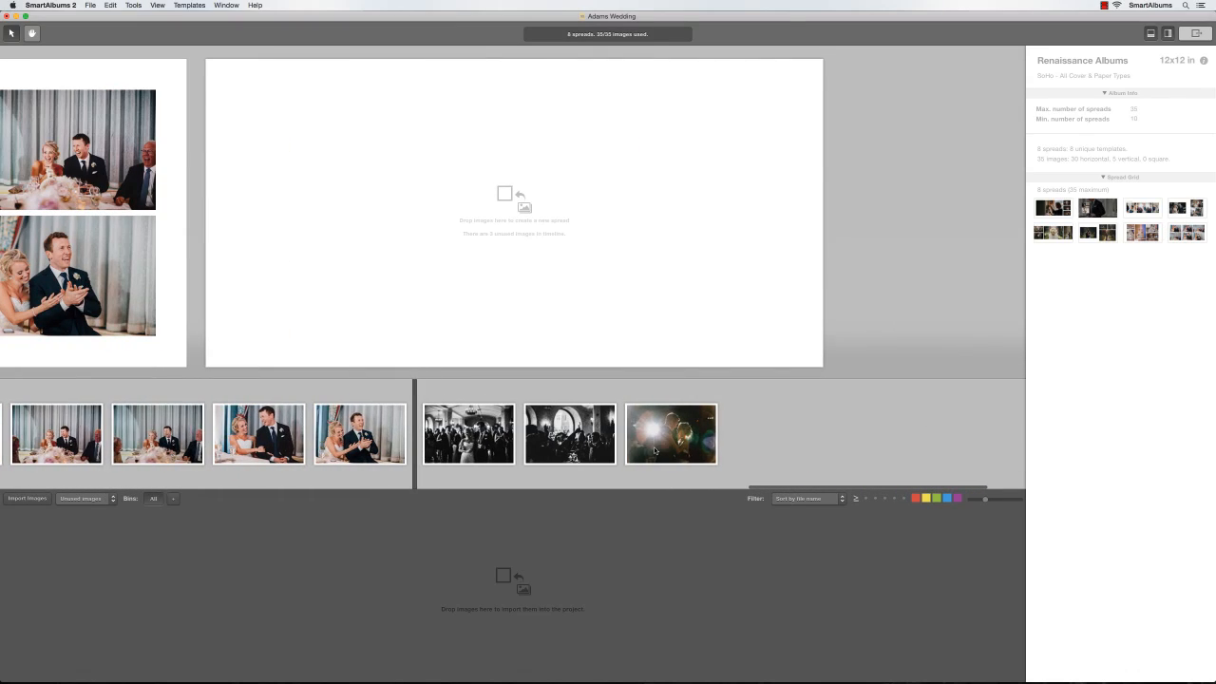
pyautogui.click(622, 446)
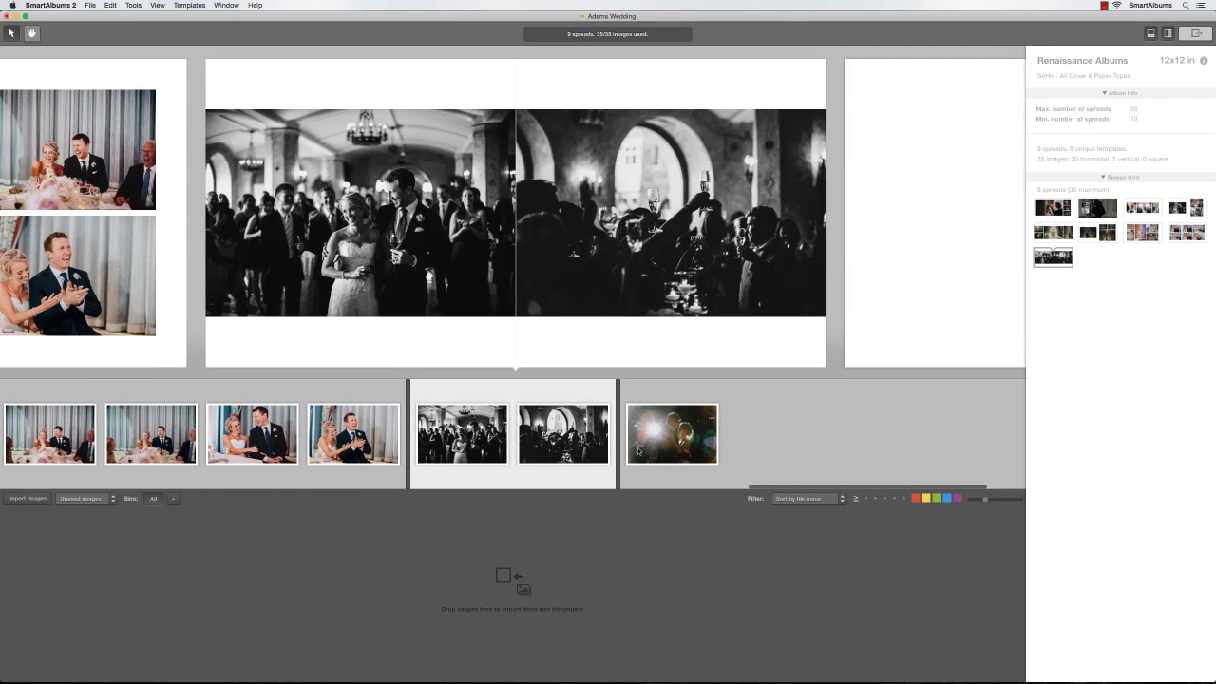
pyautogui.click(722, 445)
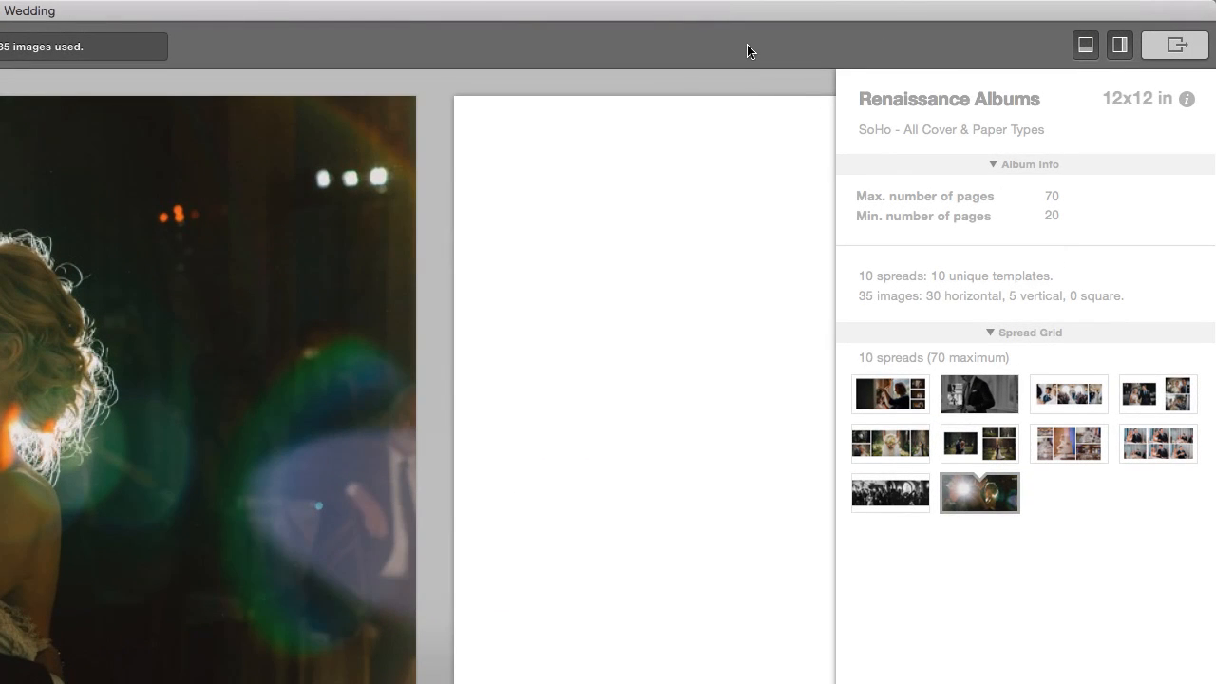
# Start an export with Export for Cloud Proofing selected
pyautogui.click(1148, 48)
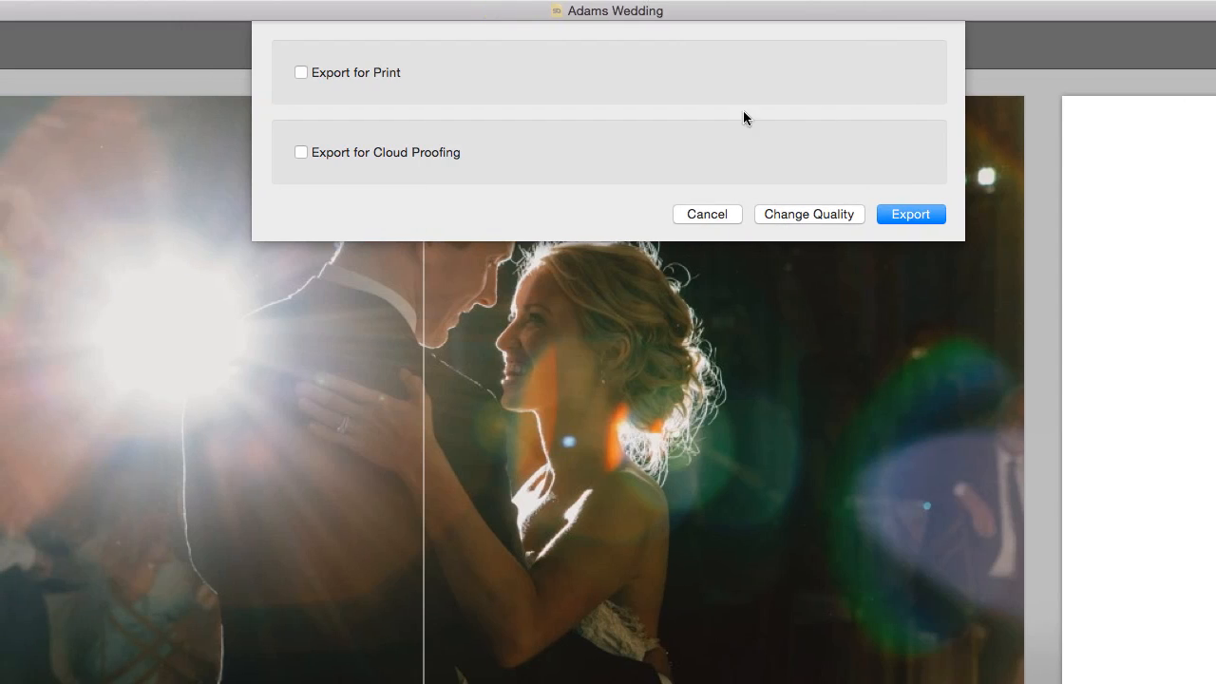
pyautogui.click(294, 150)
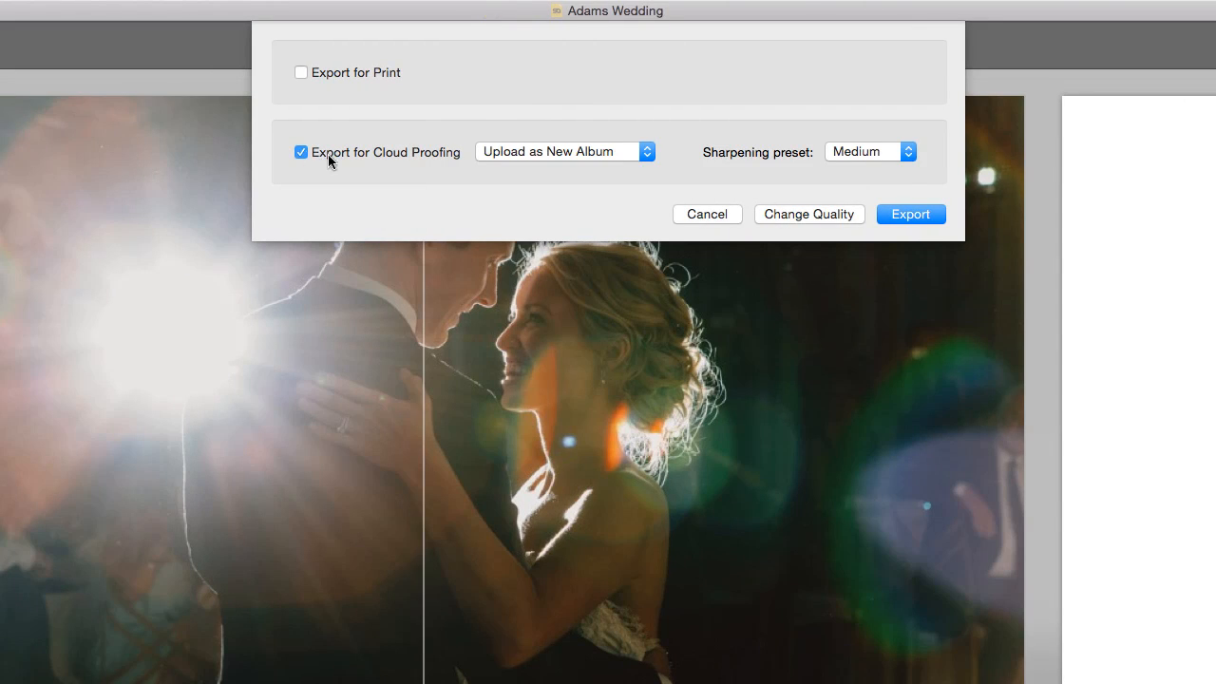
pyautogui.click(907, 213)
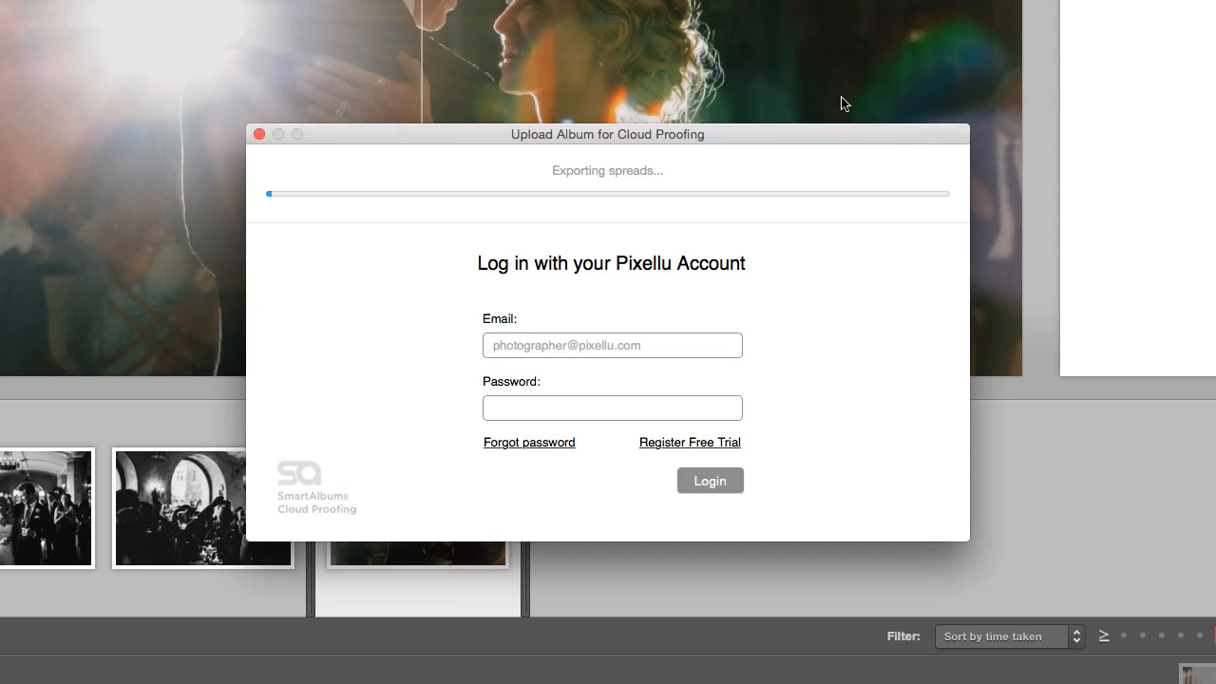
# Sign in with the Pixellu account e-mail and password
pyautogui.click(697, 349)
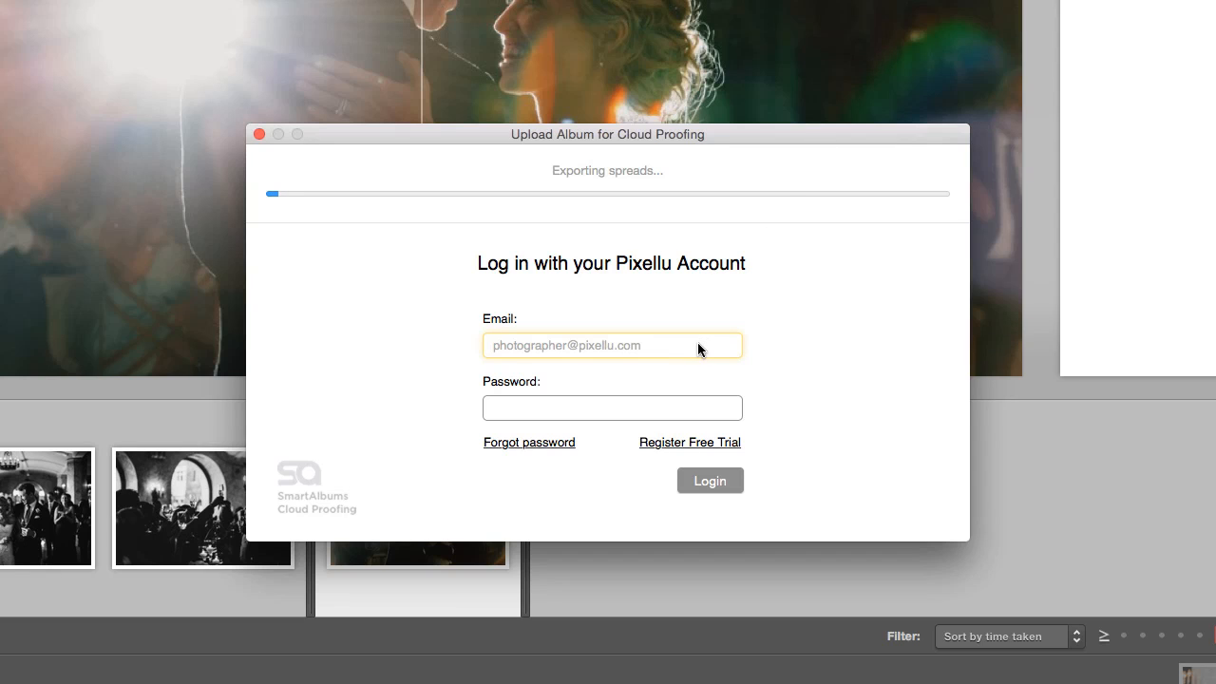
pyautogui.click(671, 408)
pyautogui.write('p')
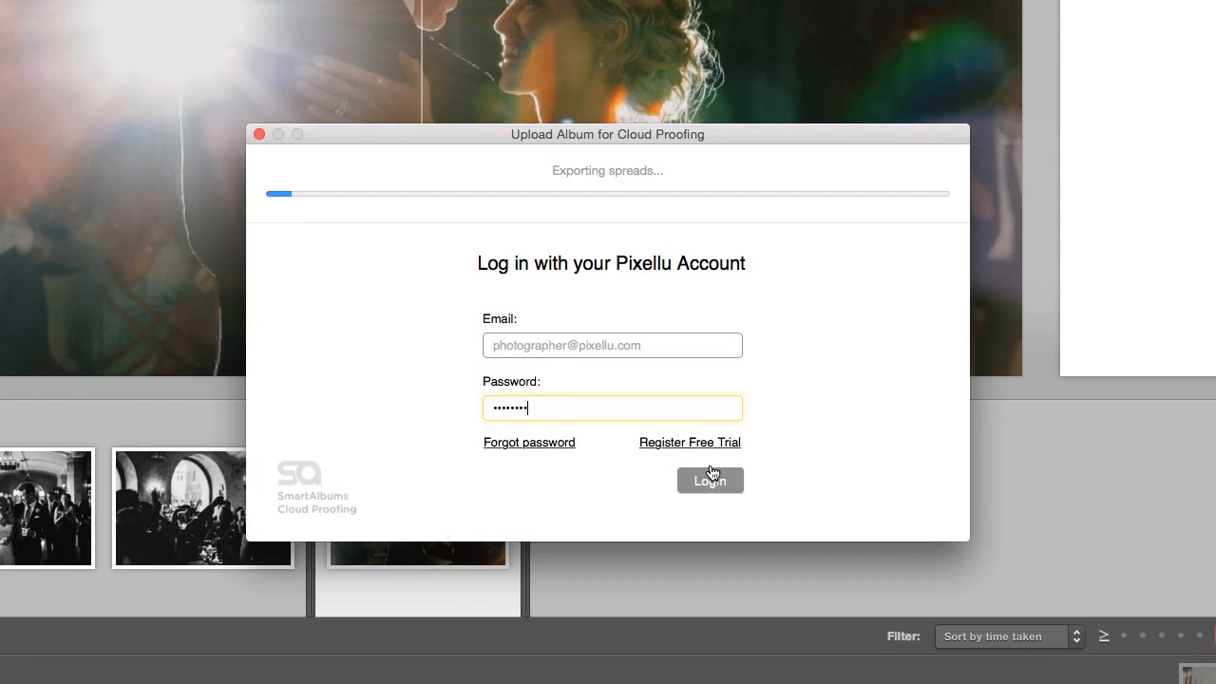
pyautogui.click(713, 477)
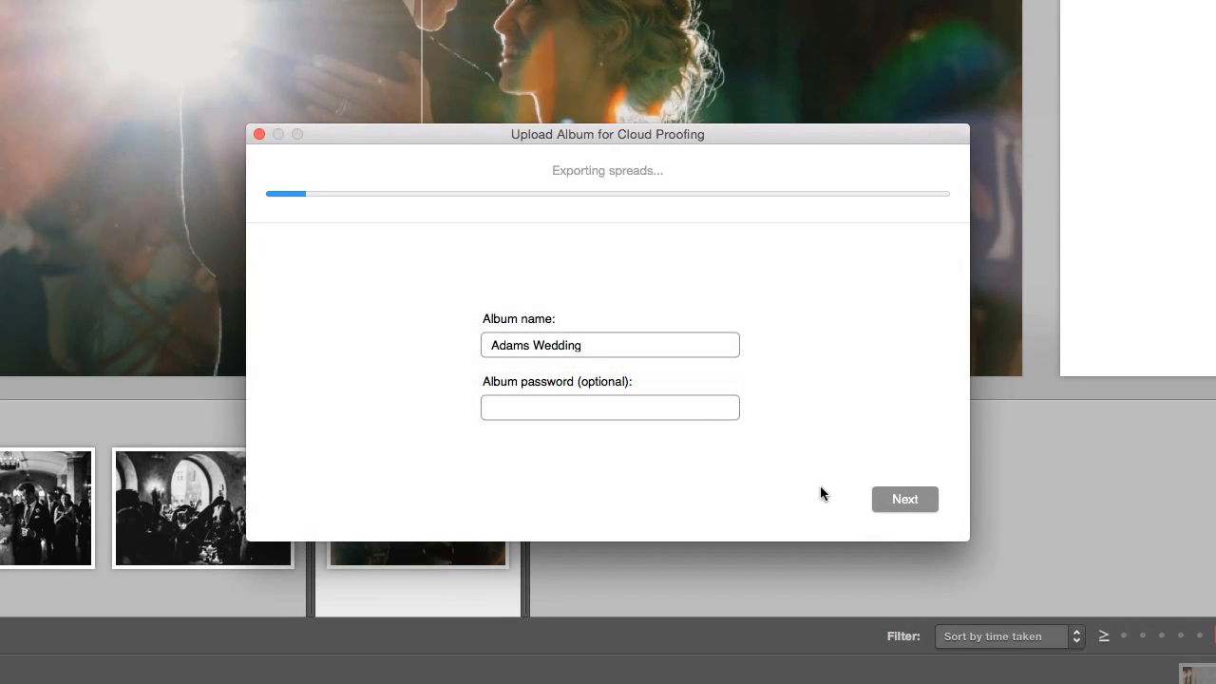
# Keep the album name Adams Wedding, enter the client's name and e-mail, and keep the e-mail invitation on
pyautogui.click(880, 500)
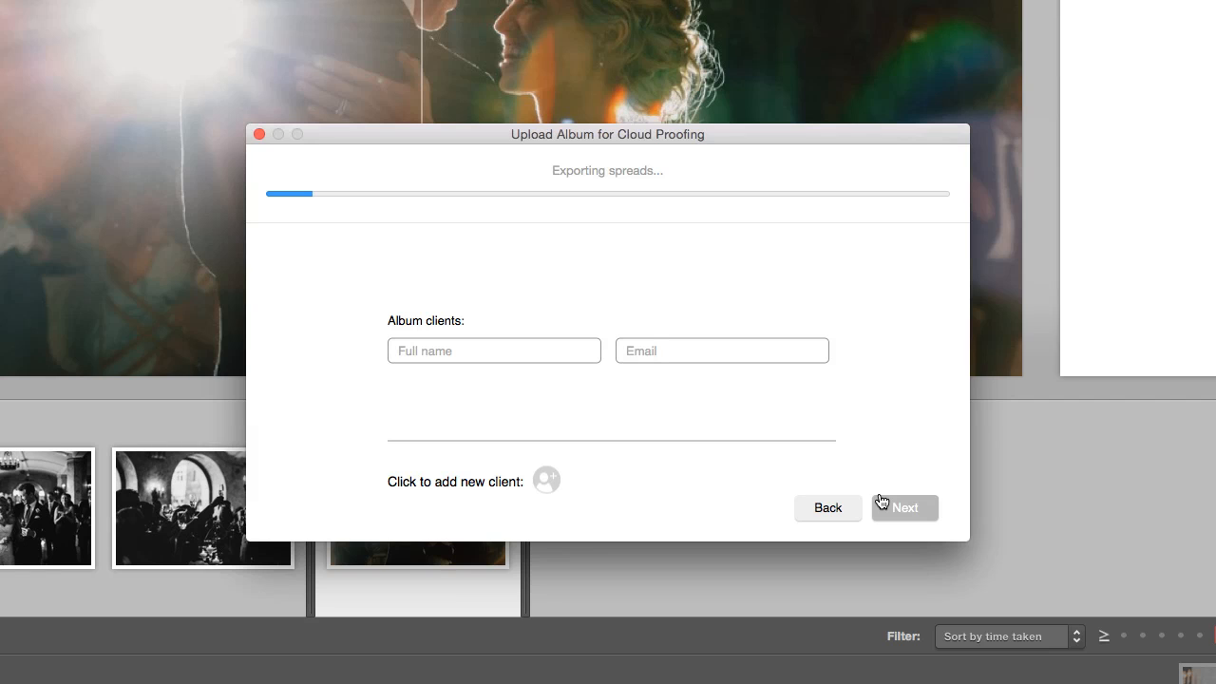
pyautogui.click(568, 350)
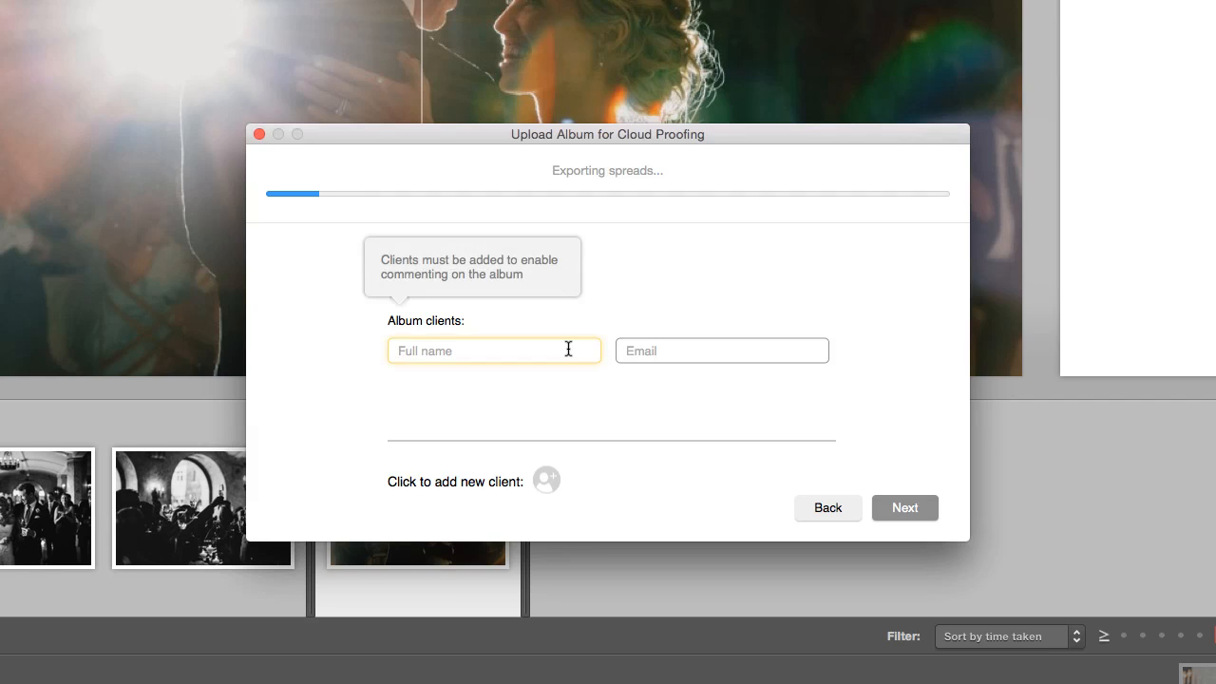
pyautogui.click(622, 350)
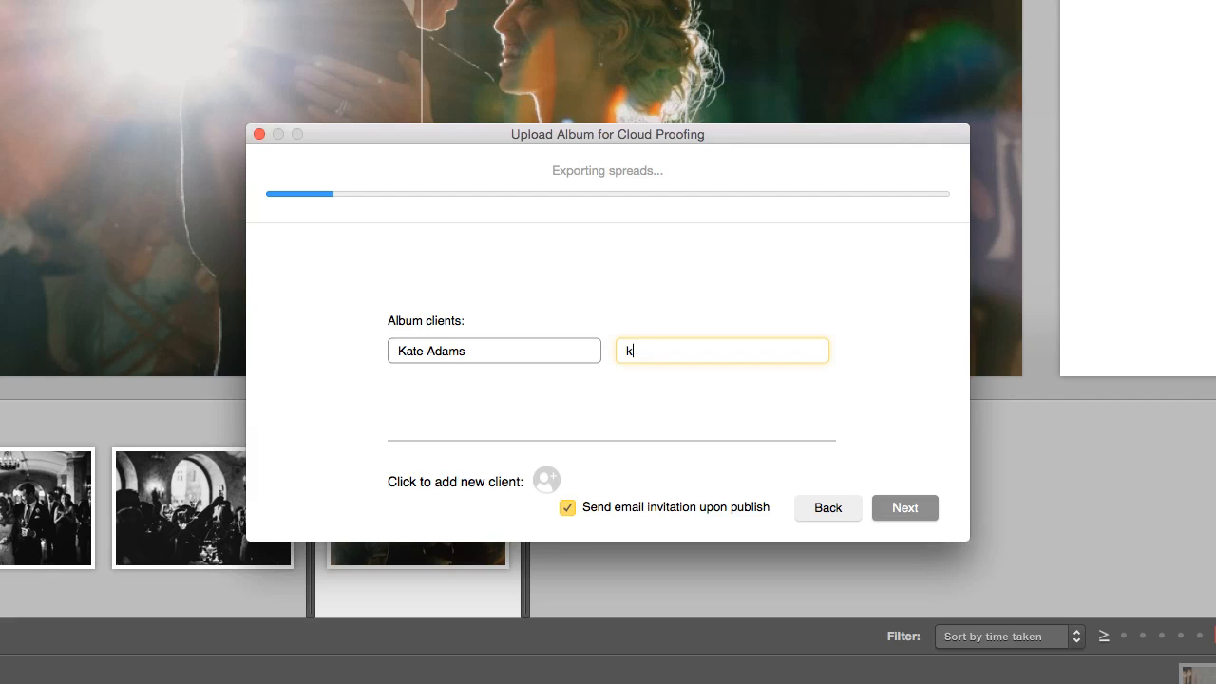
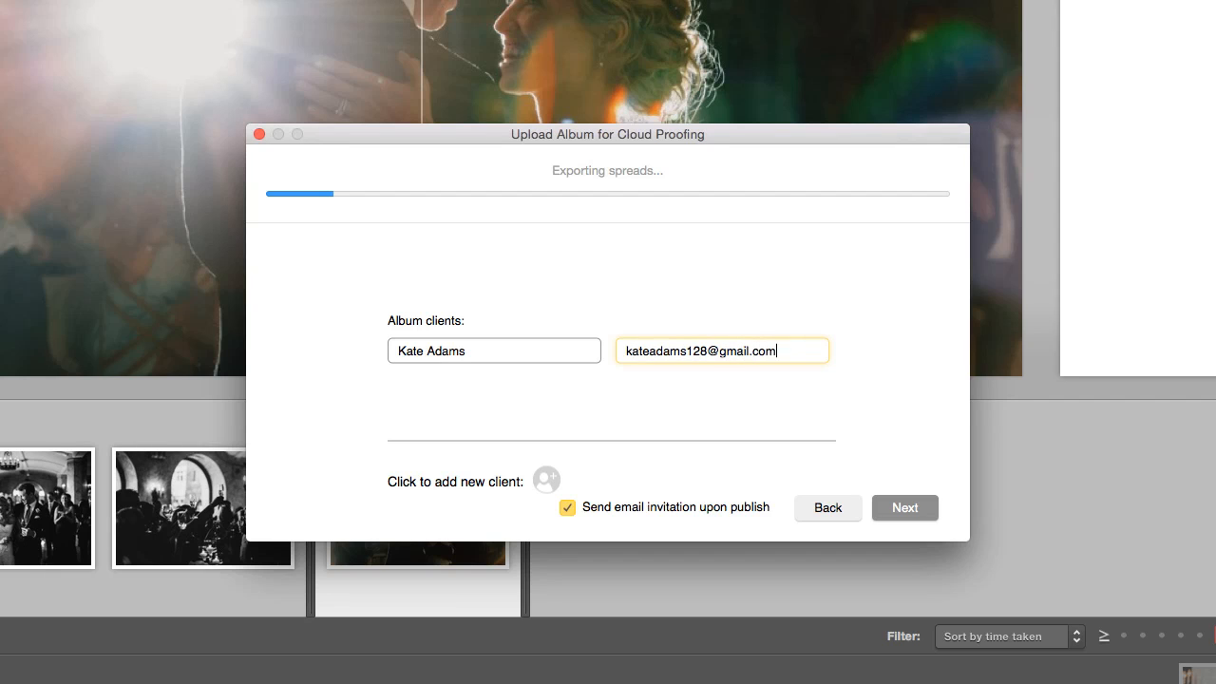
pyautogui.click(571, 511)
pyautogui.click(572, 512)
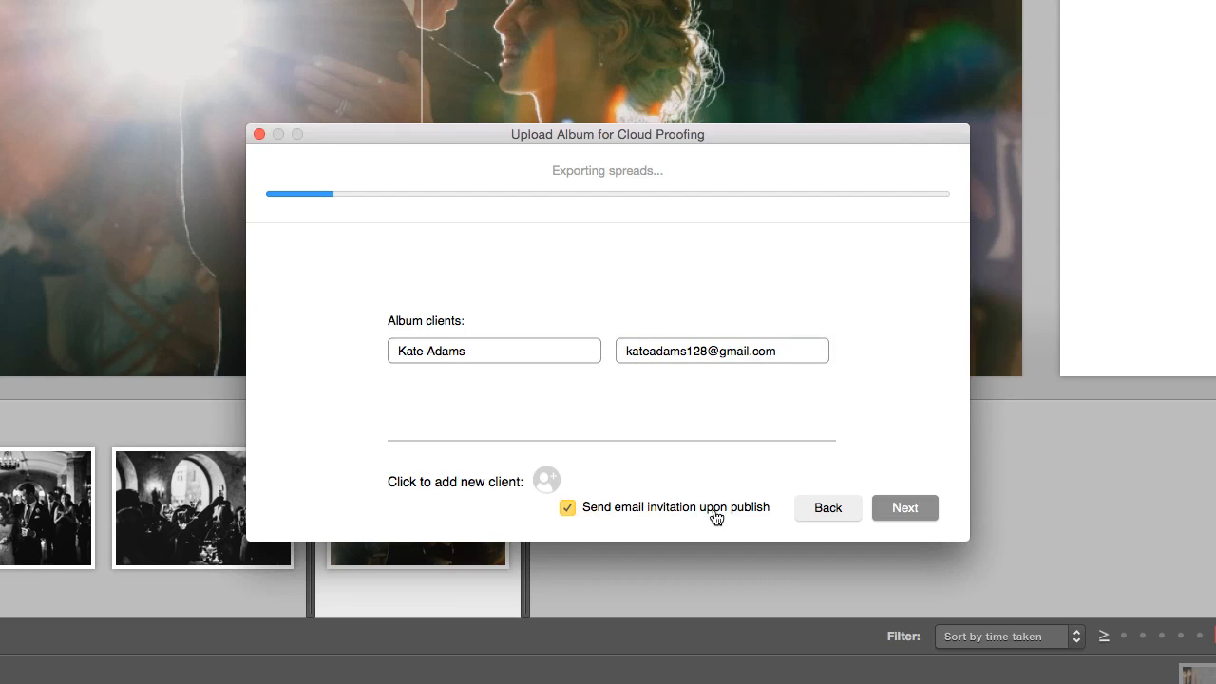
pyautogui.click(896, 509)
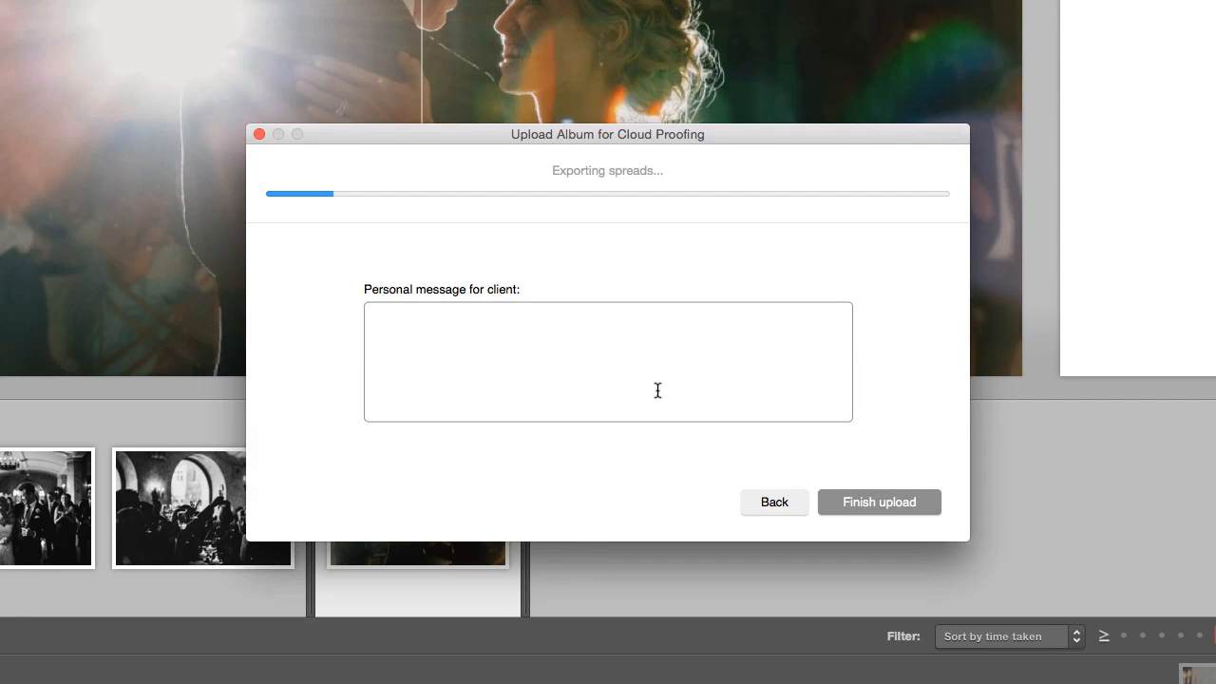
# Add the message 'Album is finished! Excited to hear your feedback', publish, and open the proof link
pyautogui.click(642, 377)
pyautogui.write('Album is finished! Excited to hear your feedback!')
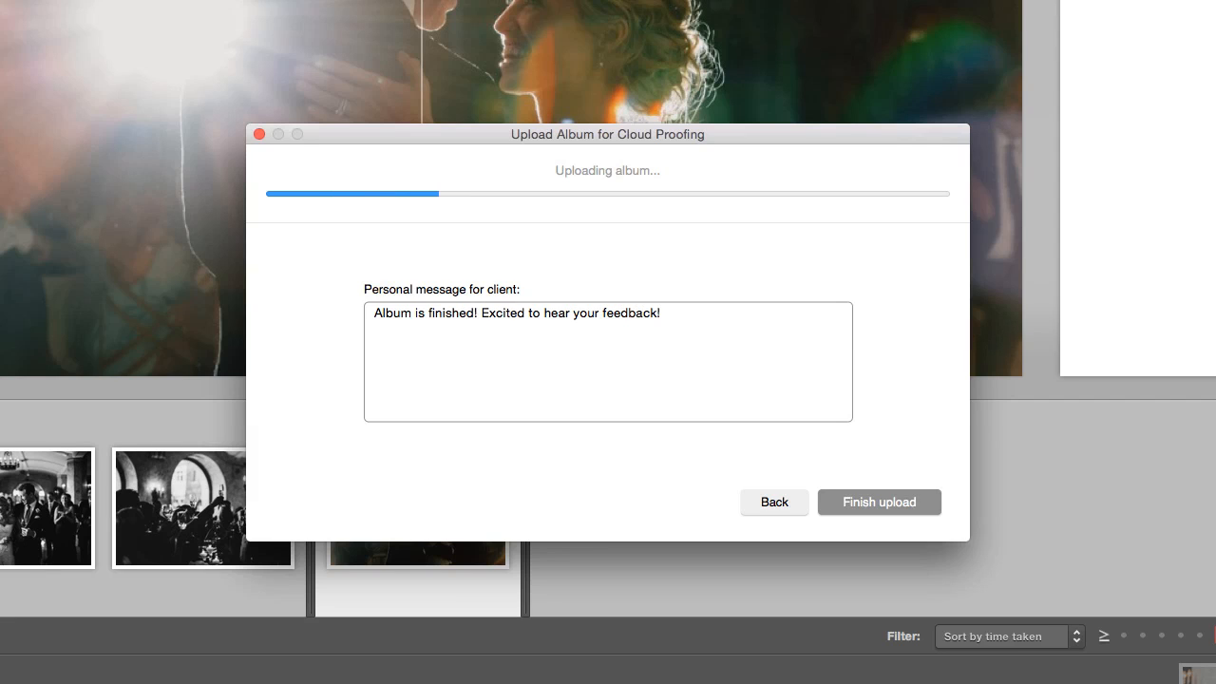
pyautogui.click(822, 501)
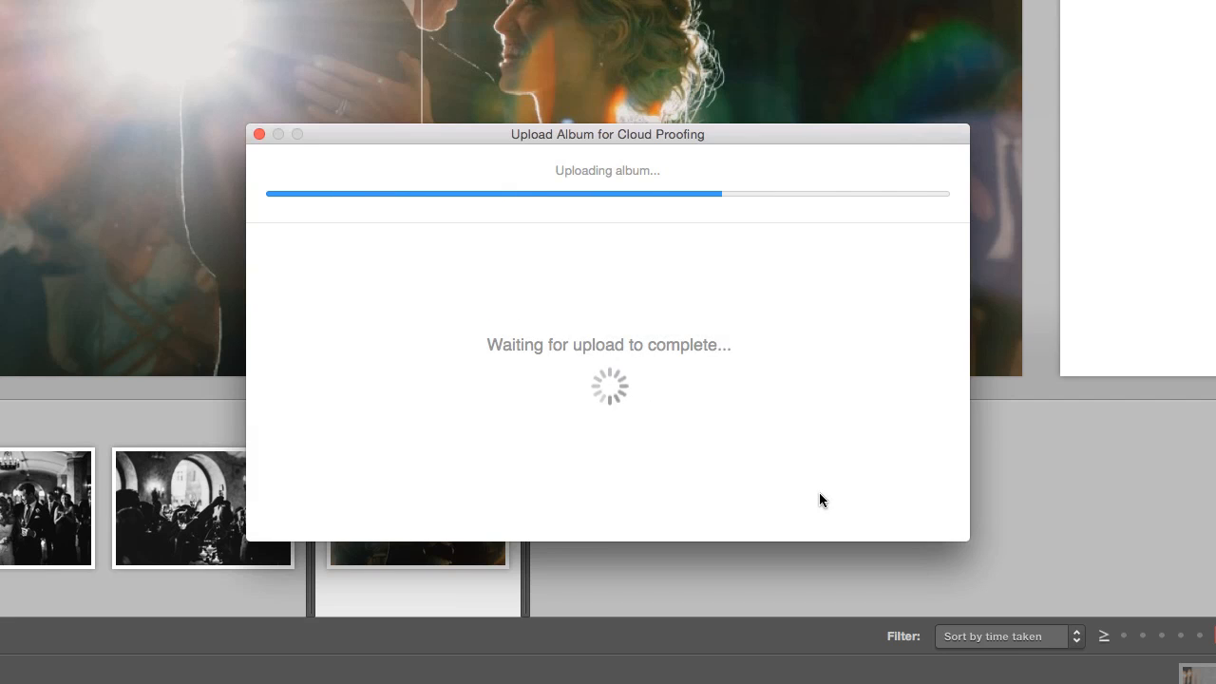
pyautogui.click(895, 500)
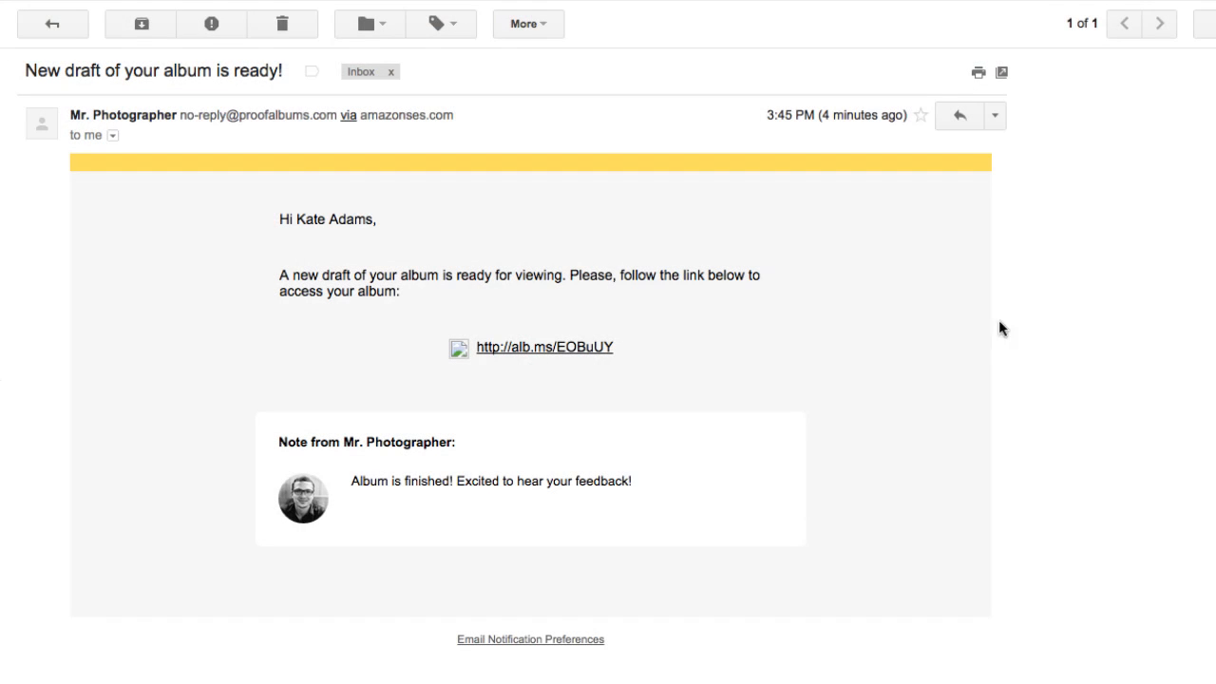
pyautogui.click(517, 350)
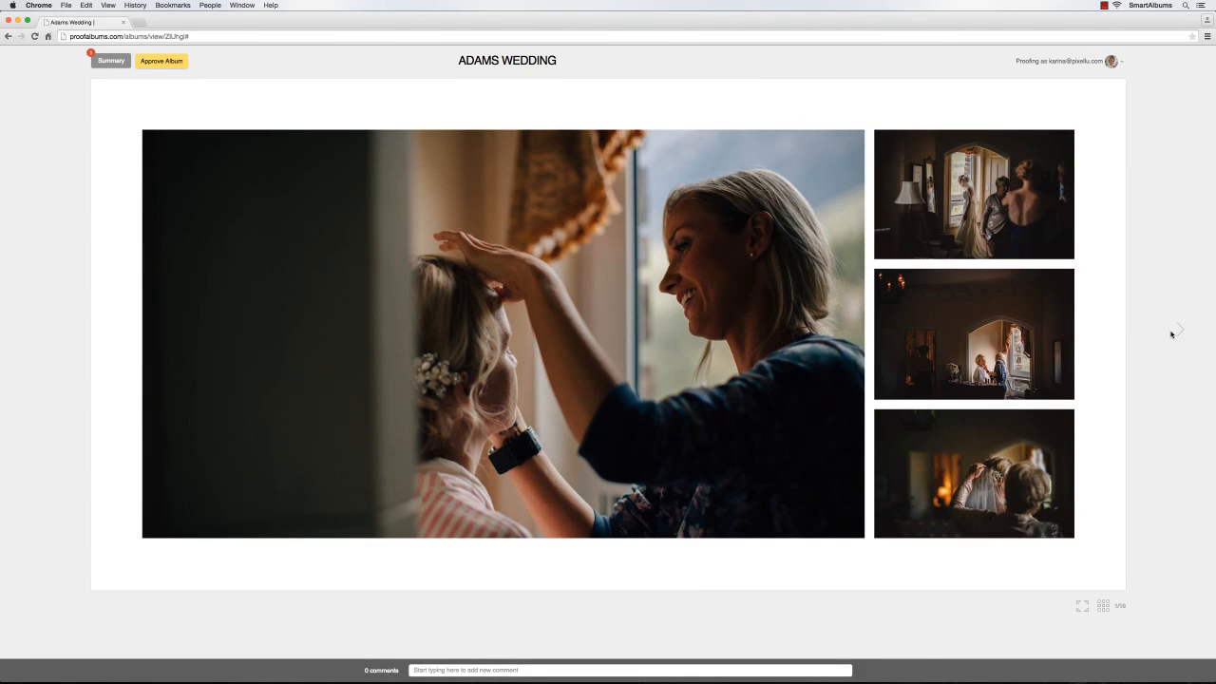
# On spread 5, post the comment 'Replace image with the car.'
pyautogui.click(1177, 331)
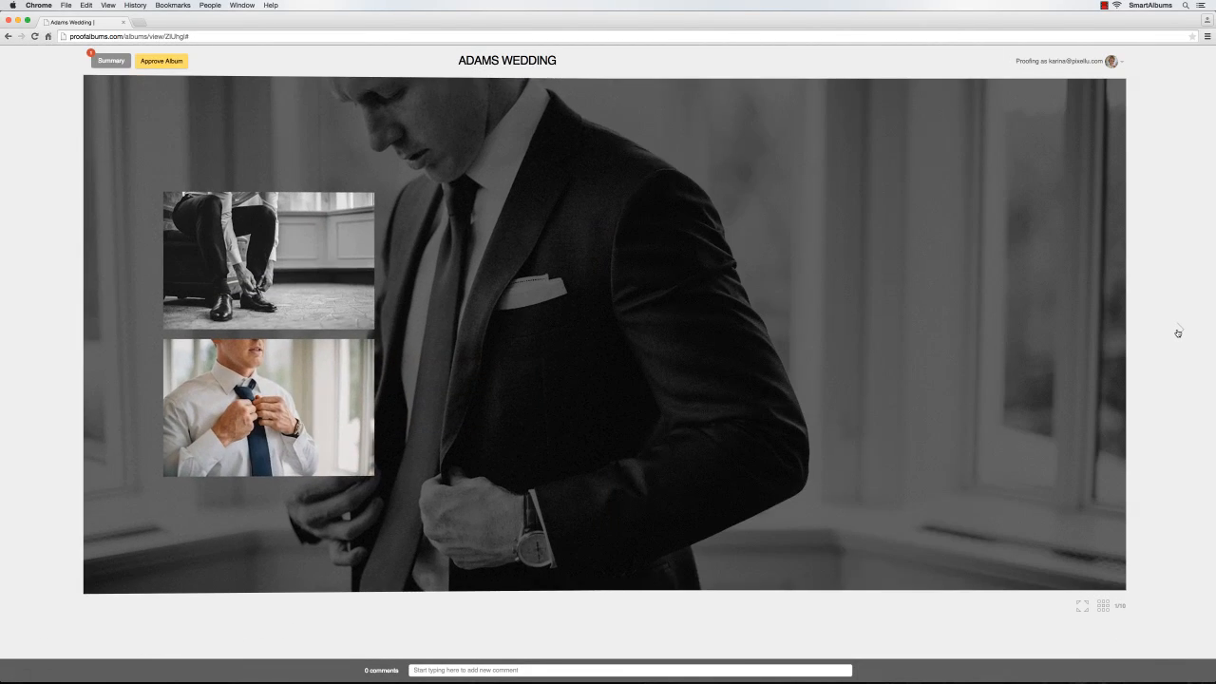
pyautogui.click(1178, 331)
pyautogui.click(1178, 331)
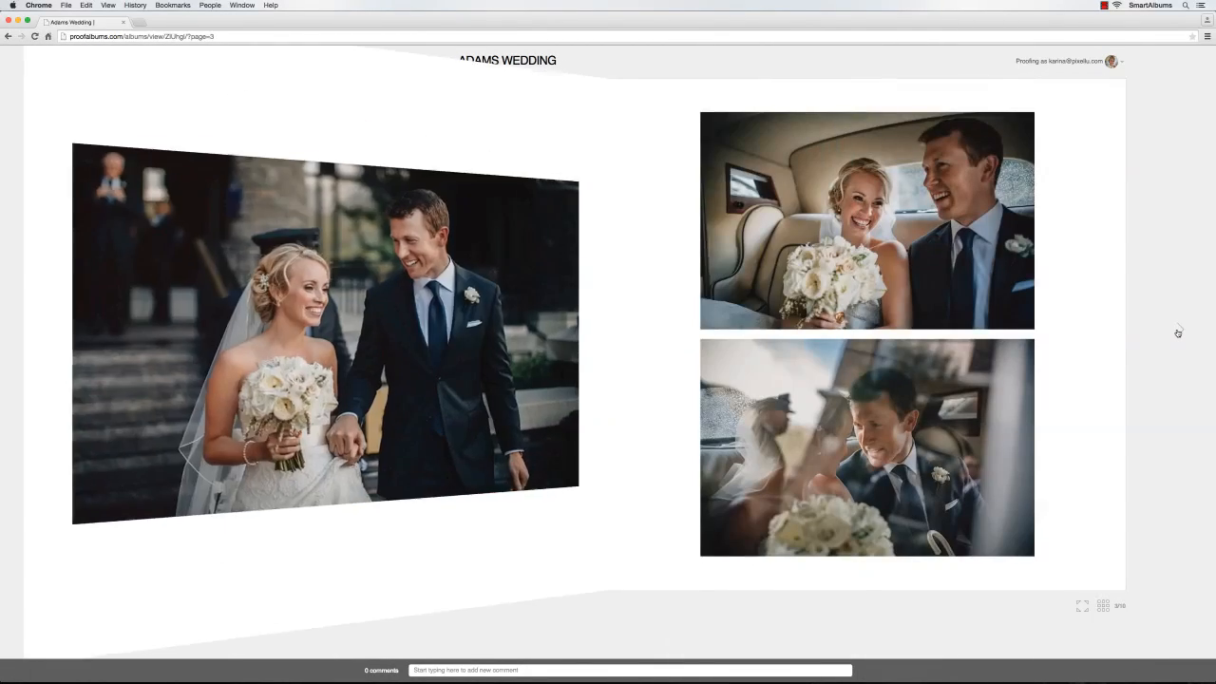
pyautogui.click(1178, 330)
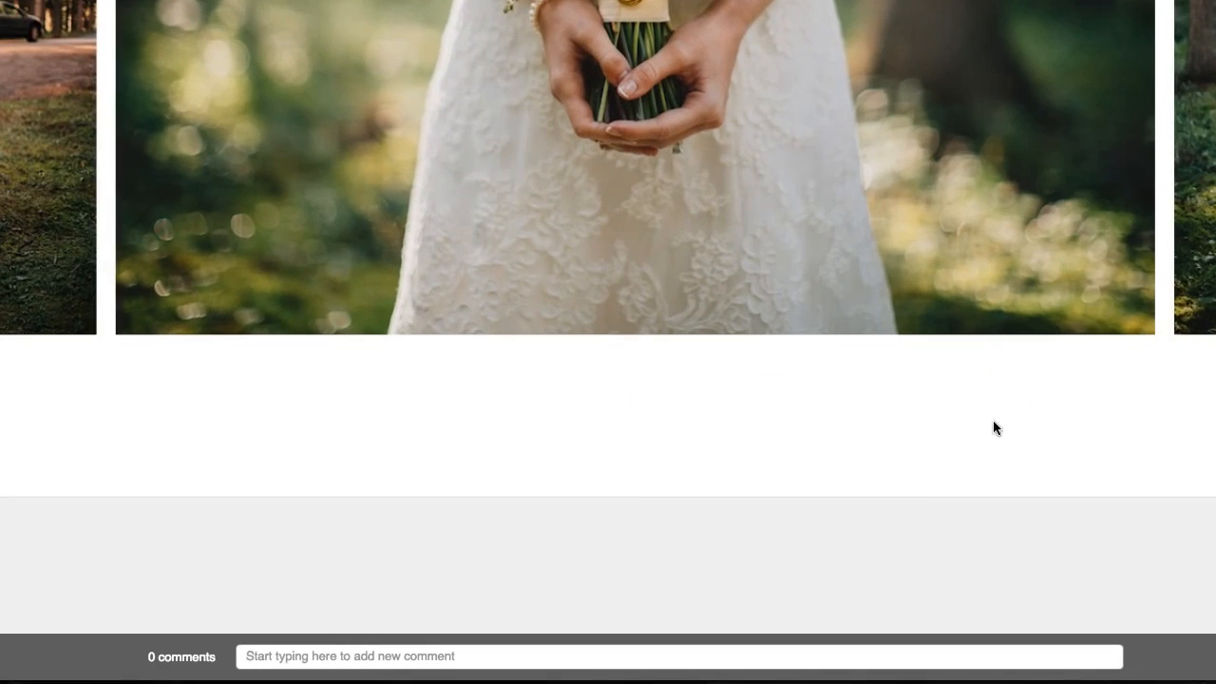
pyautogui.click(419, 654)
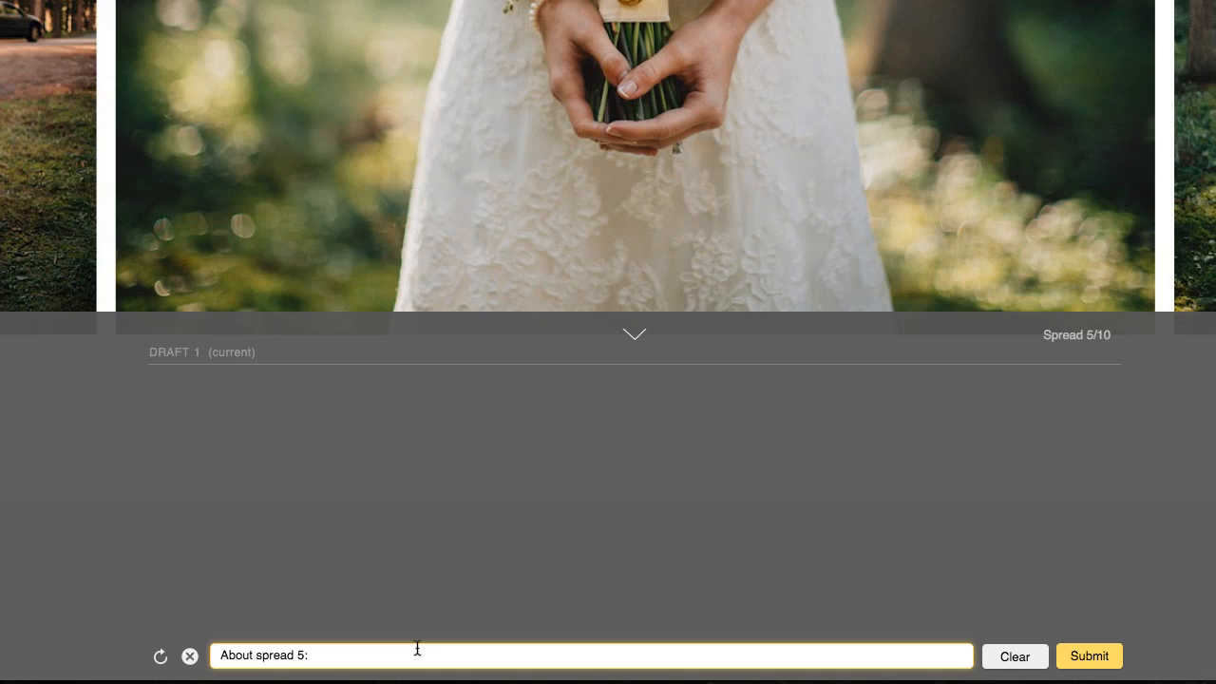
pyautogui.write('Replace image with the car')
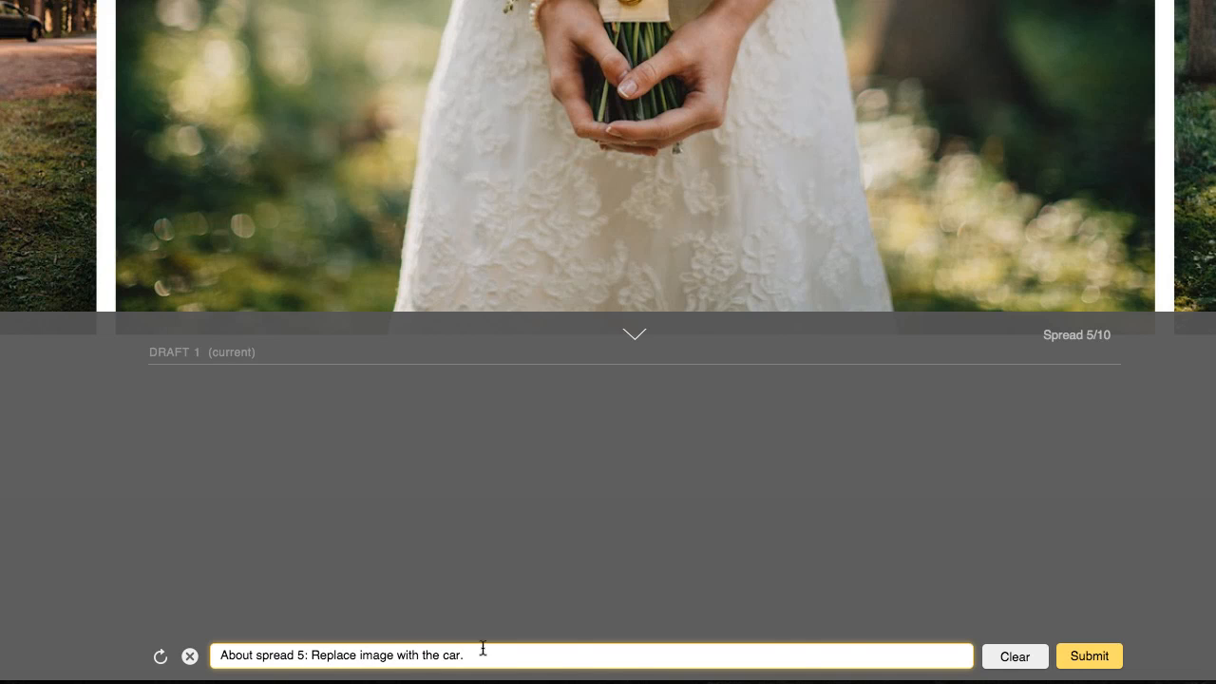
pyautogui.write('.')
pyautogui.click(1068, 655)
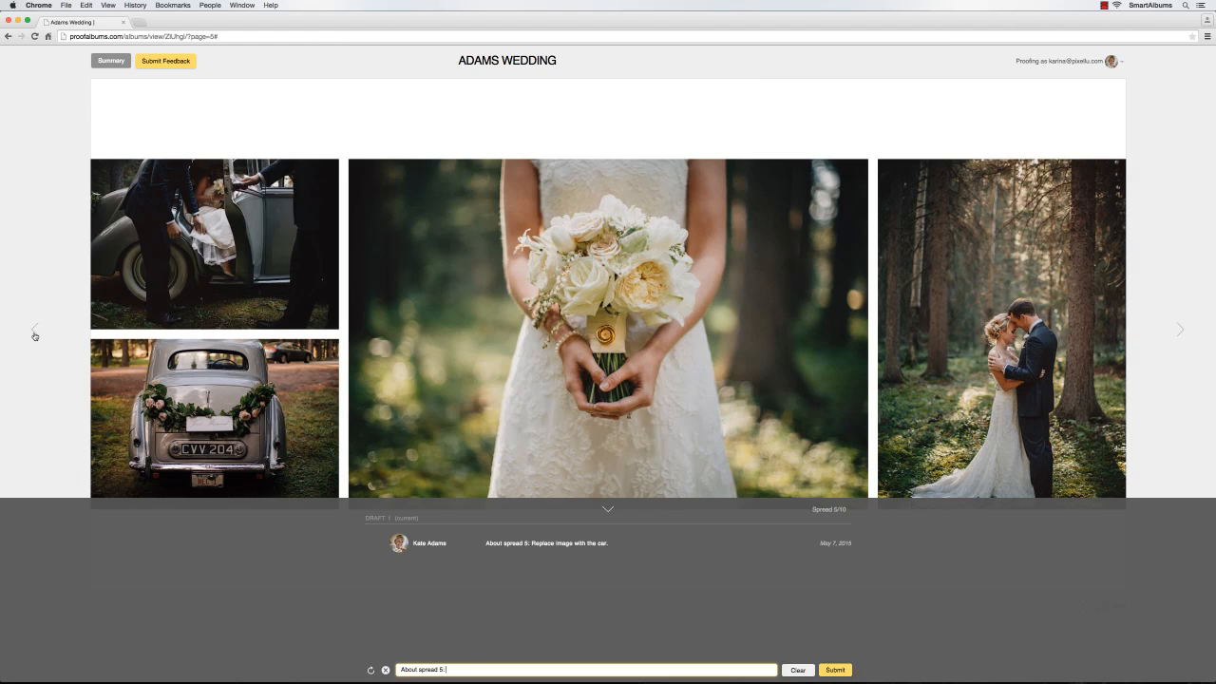
# On spread 2, request image 3 in black and white, then submit all feedback
pyautogui.click(34, 333)
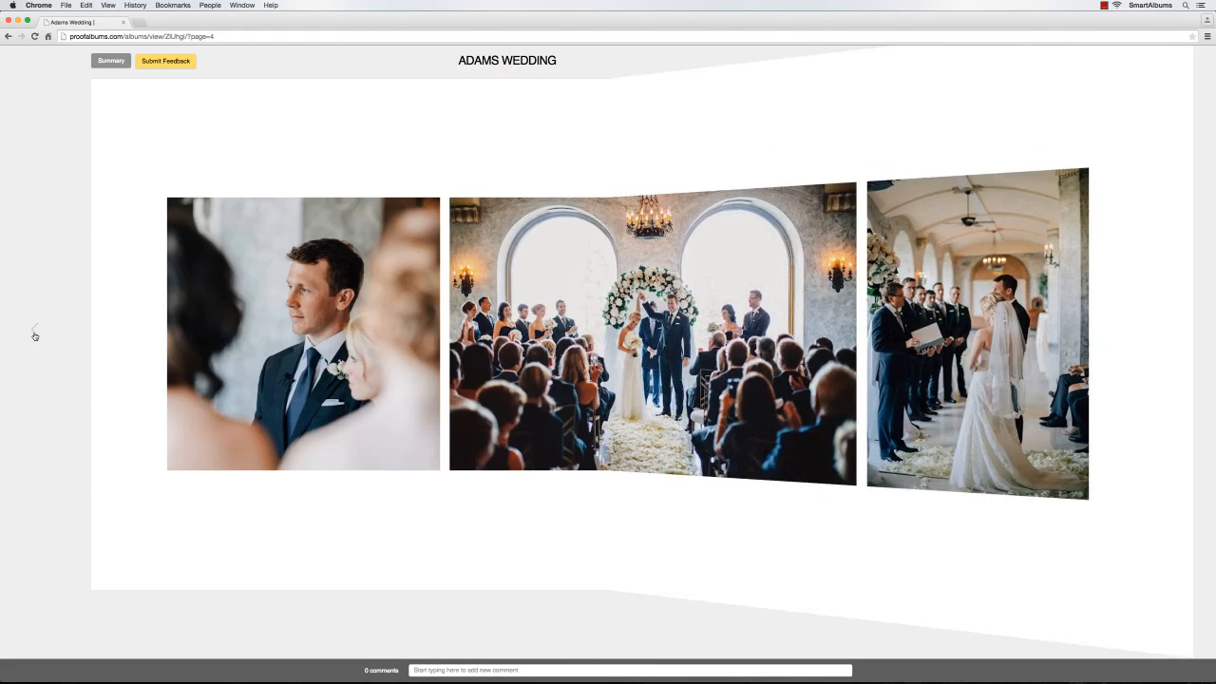
pyautogui.click(34, 333)
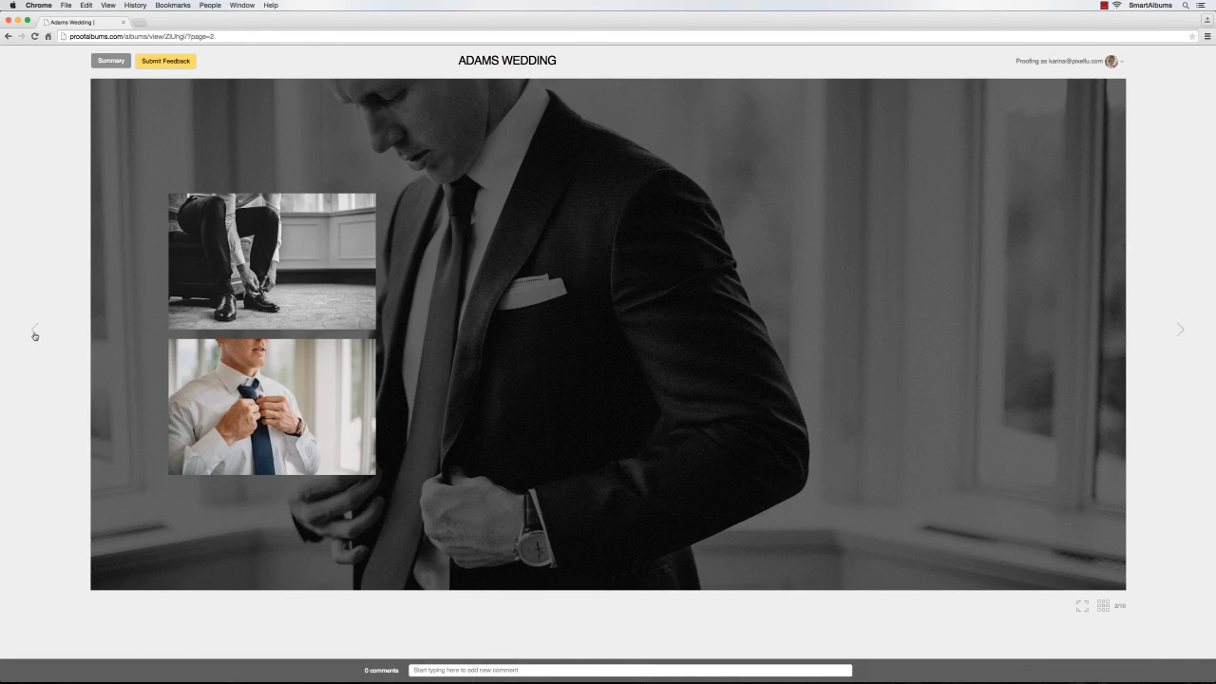
pyautogui.click(179, 374)
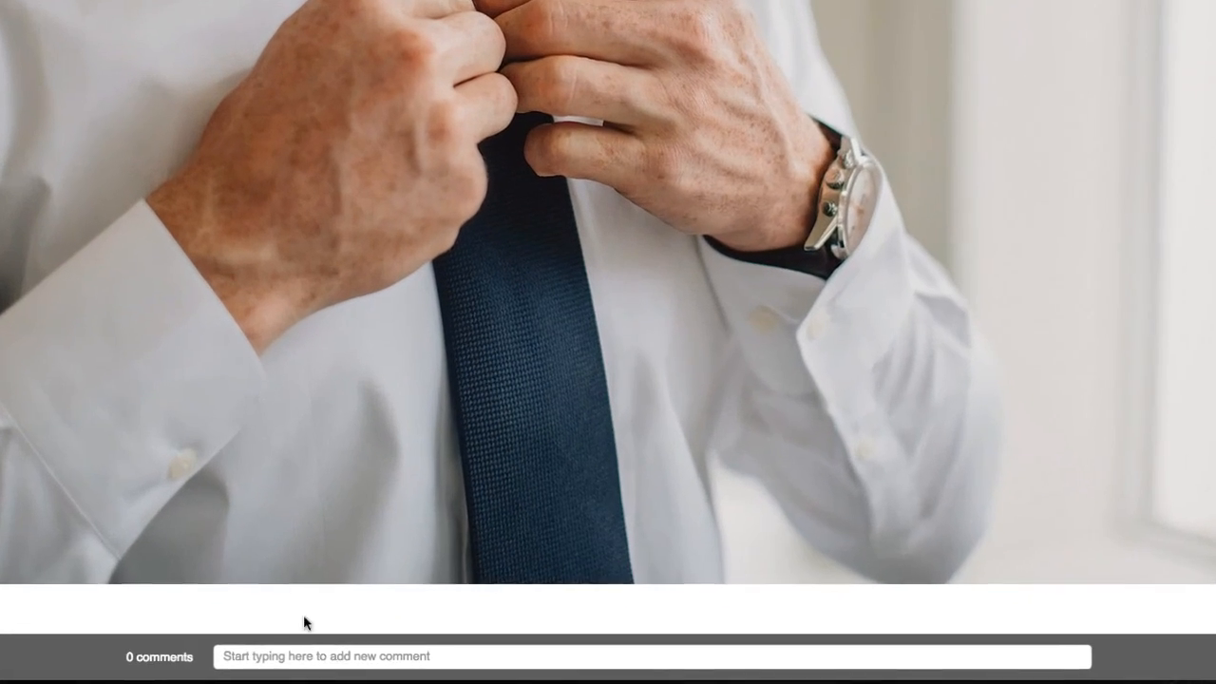
pyautogui.click(466, 670)
pyautogui.write('About image 3: P')
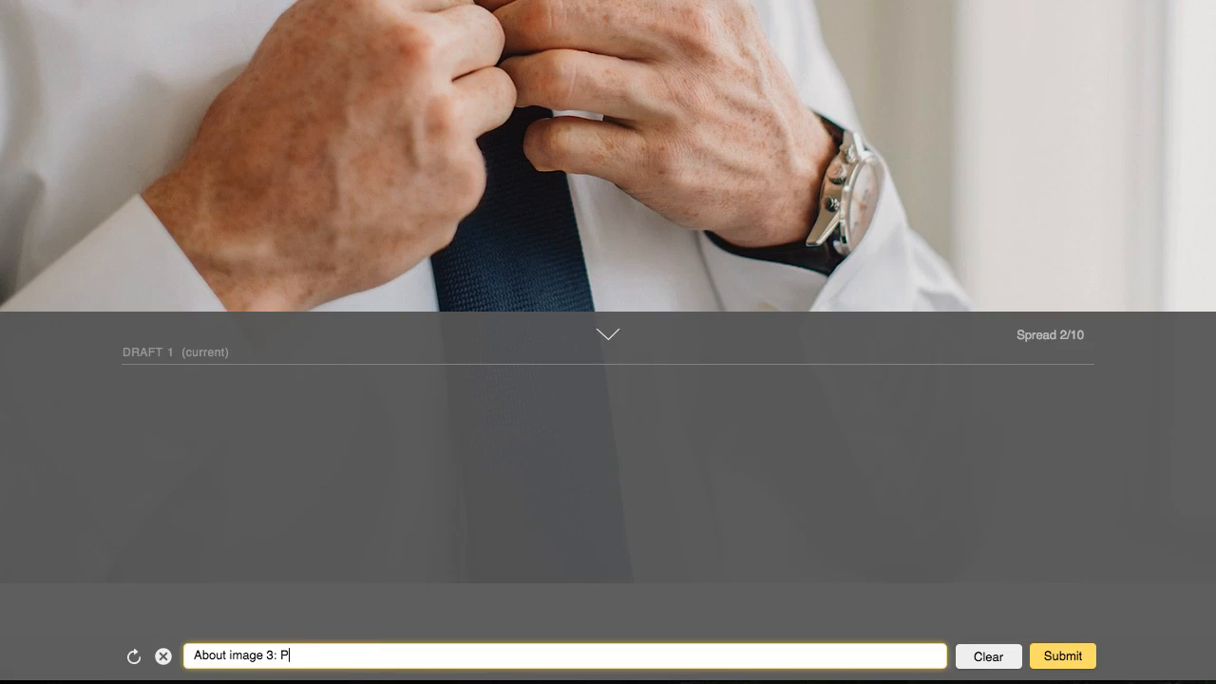
pyautogui.write('lease make image black and white.')
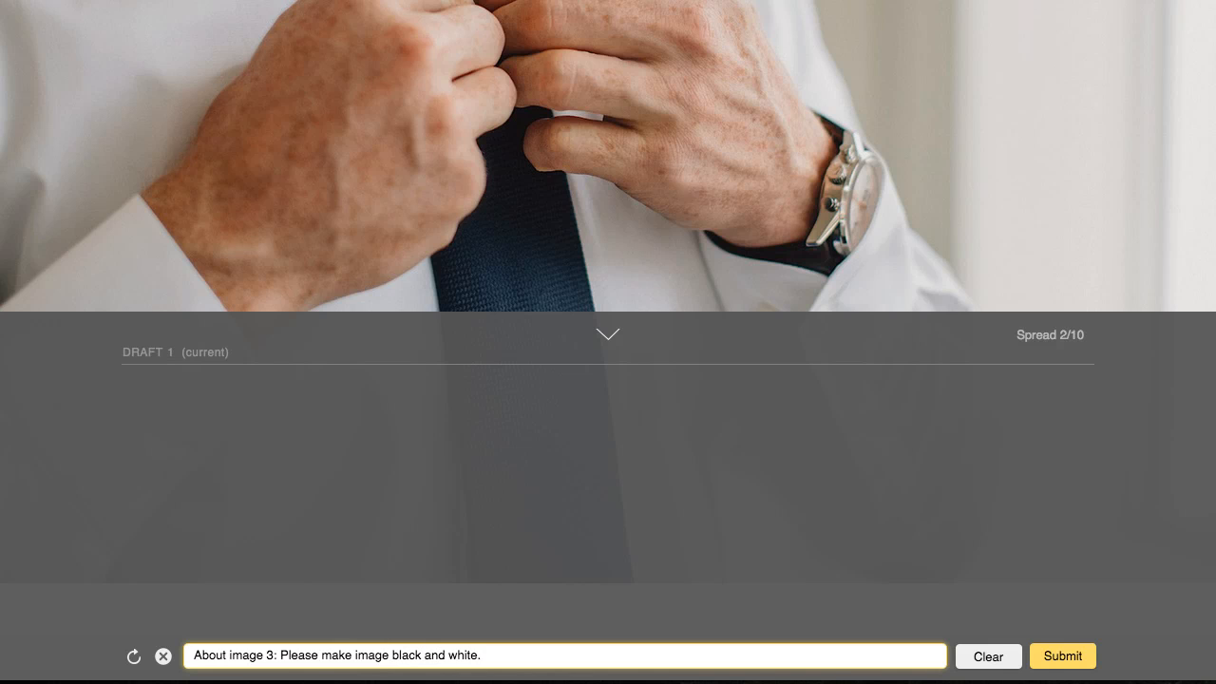
pyautogui.click(1045, 655)
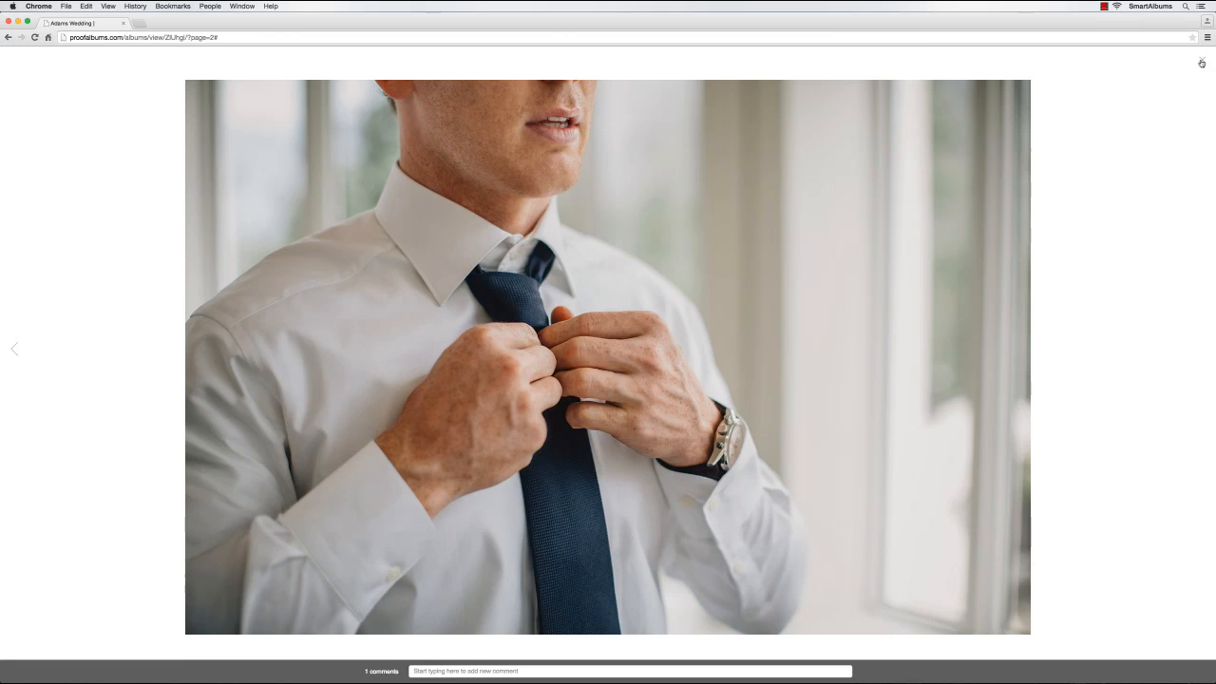
pyautogui.click(1201, 63)
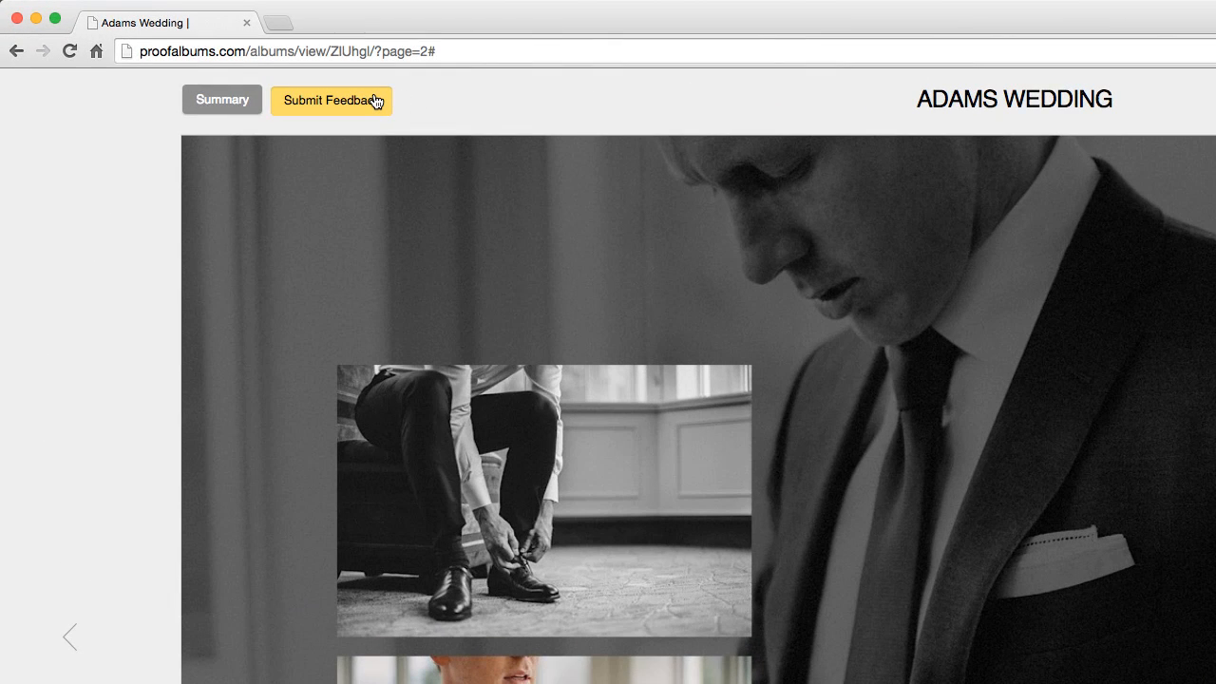
pyautogui.click(375, 101)
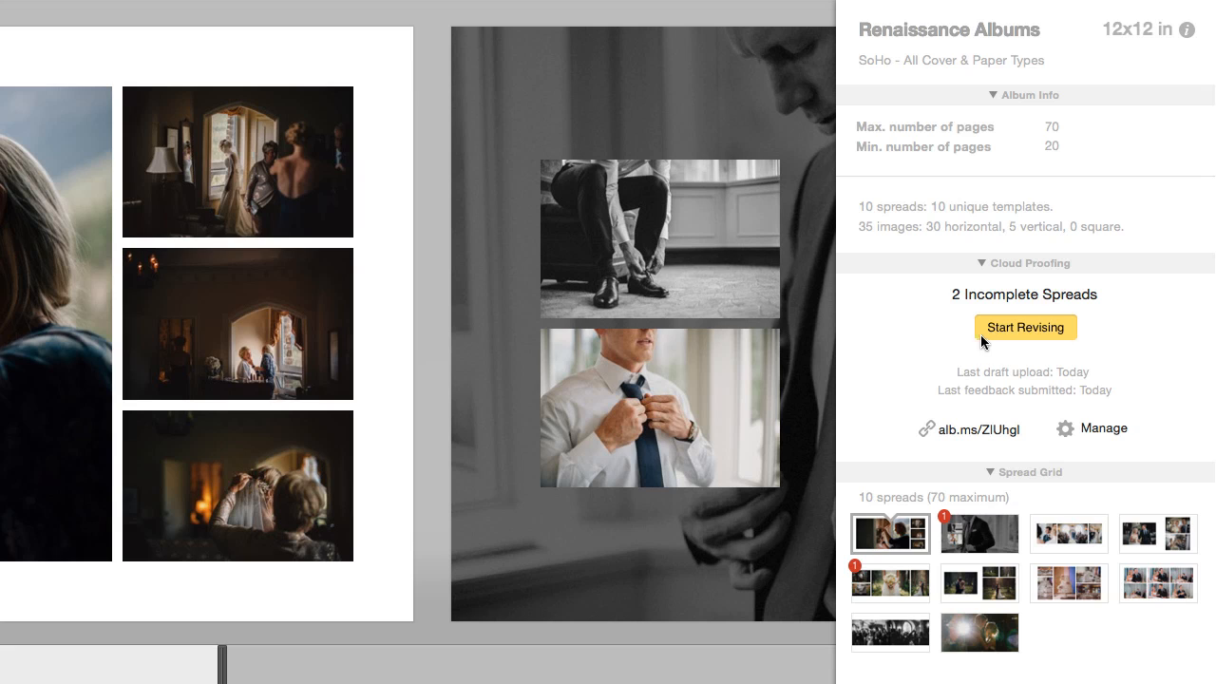
# Start revising from the client feedback and enable View > Show Proofing Image Numbers
pyautogui.click(1103, 233)
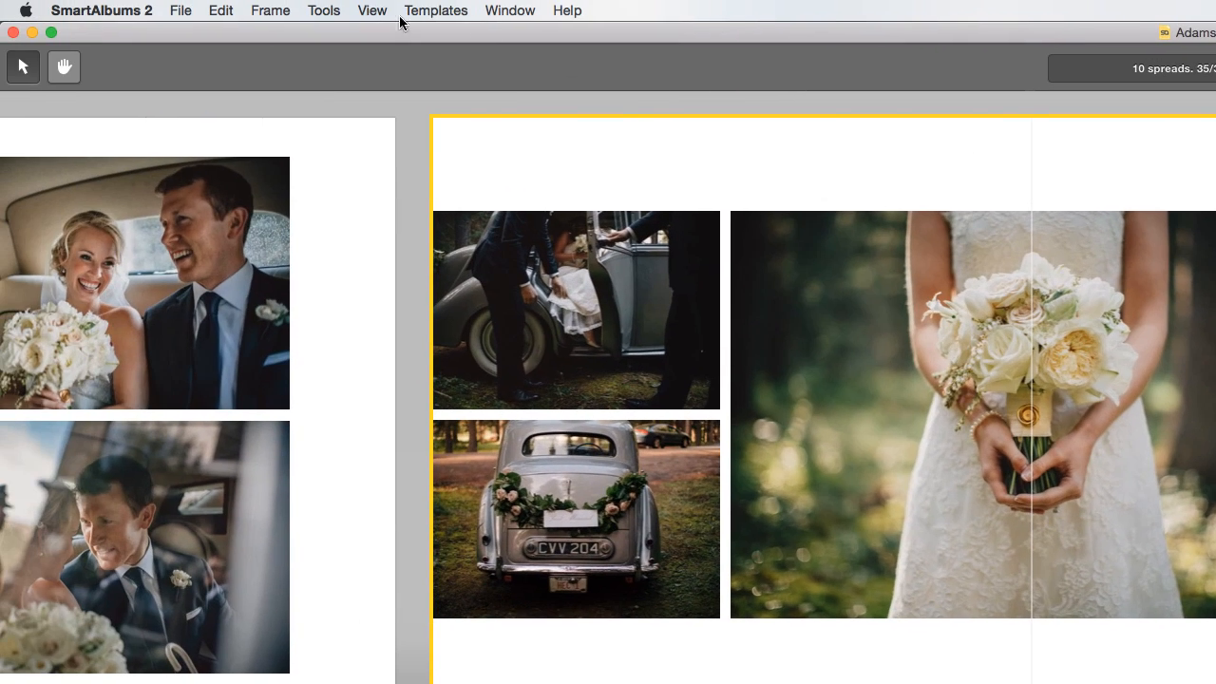
pyautogui.click(372, 10)
pyautogui.click(361, 127)
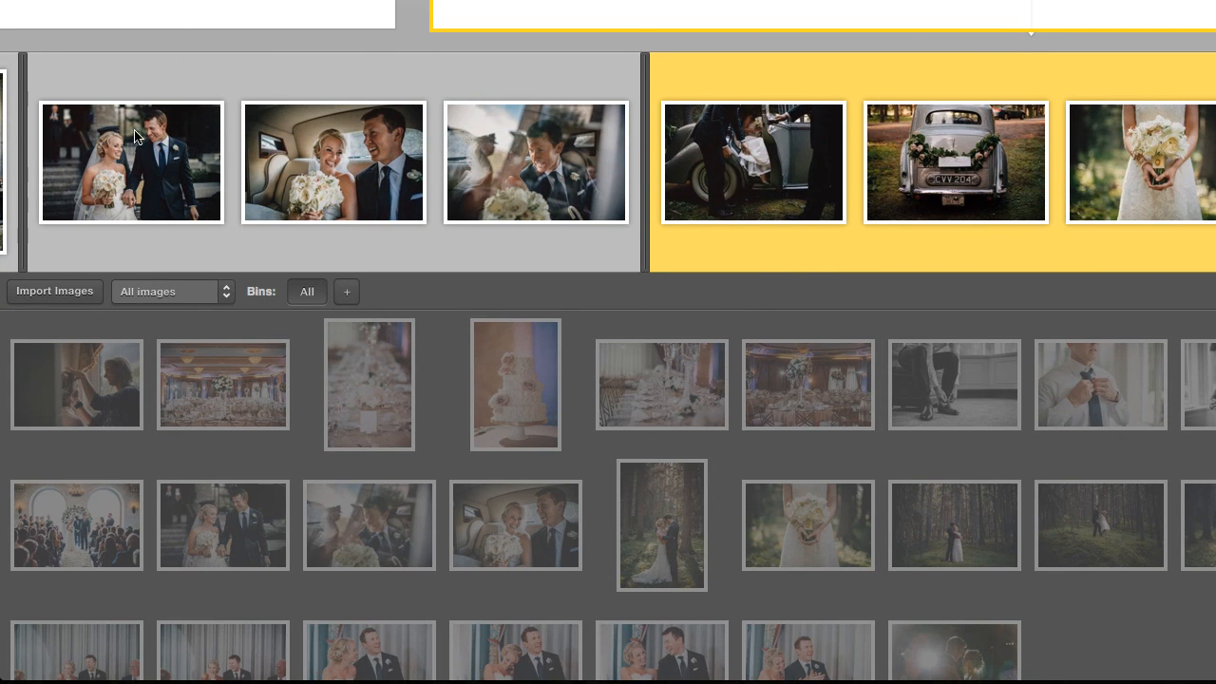
# Import AdamsWedding_036.jpg and drop it onto spread 5 in place of the car shot
pyautogui.click(60, 293)
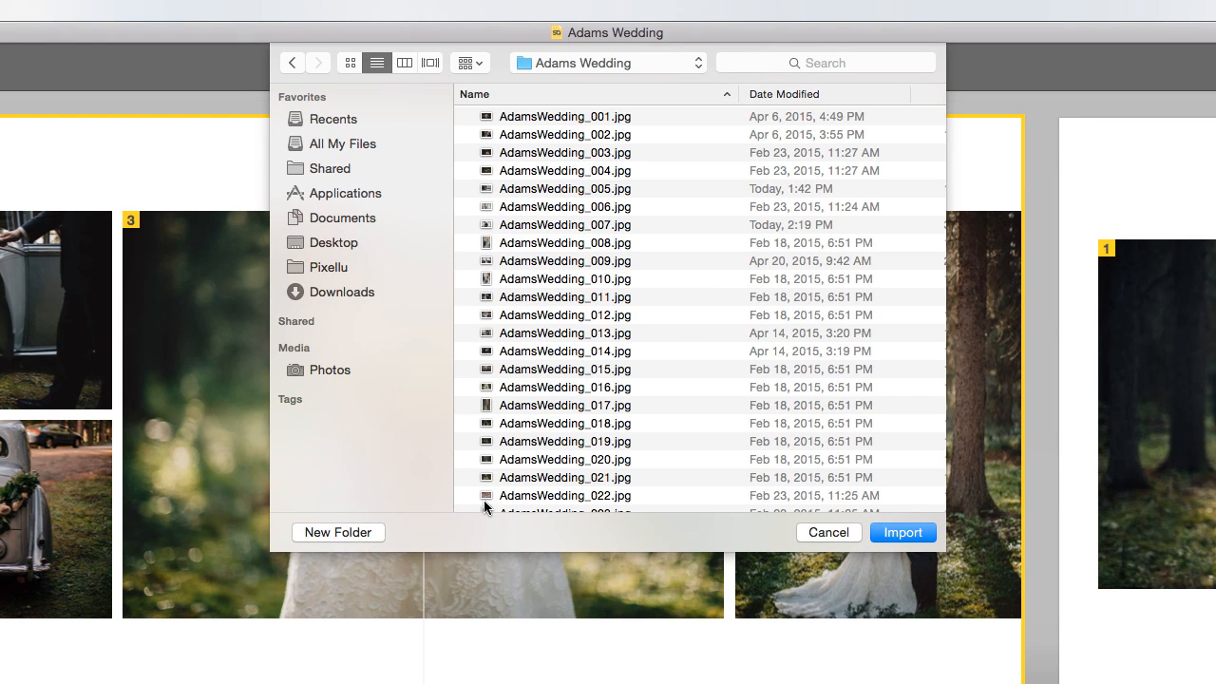
pyautogui.scroll(-10, 484, 506)
pyautogui.click(485, 503)
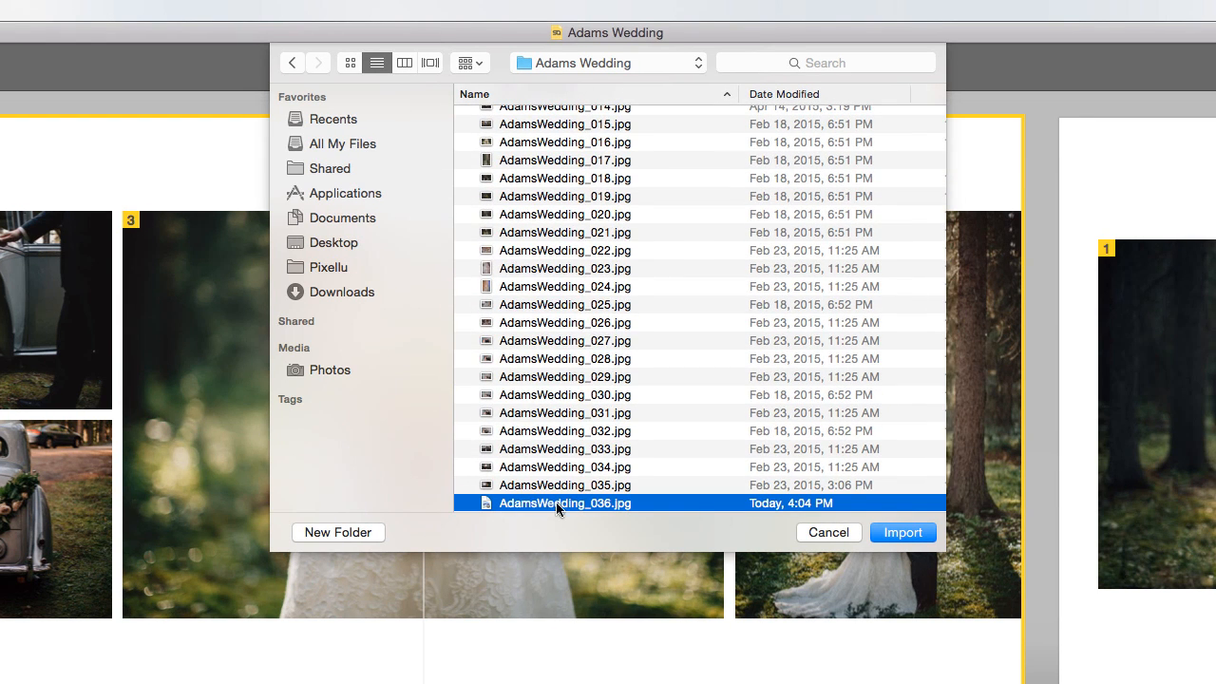
pyautogui.click(884, 530)
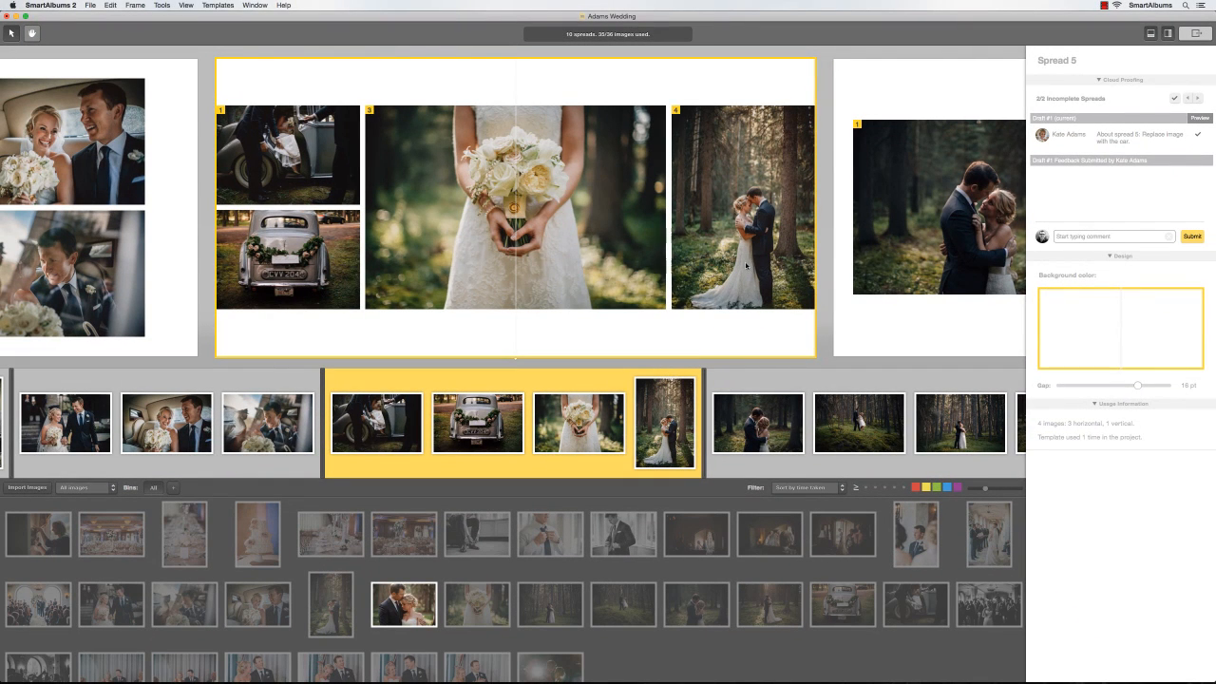
pyautogui.moveTo(421, 622); pyautogui.dragTo(316, 306)
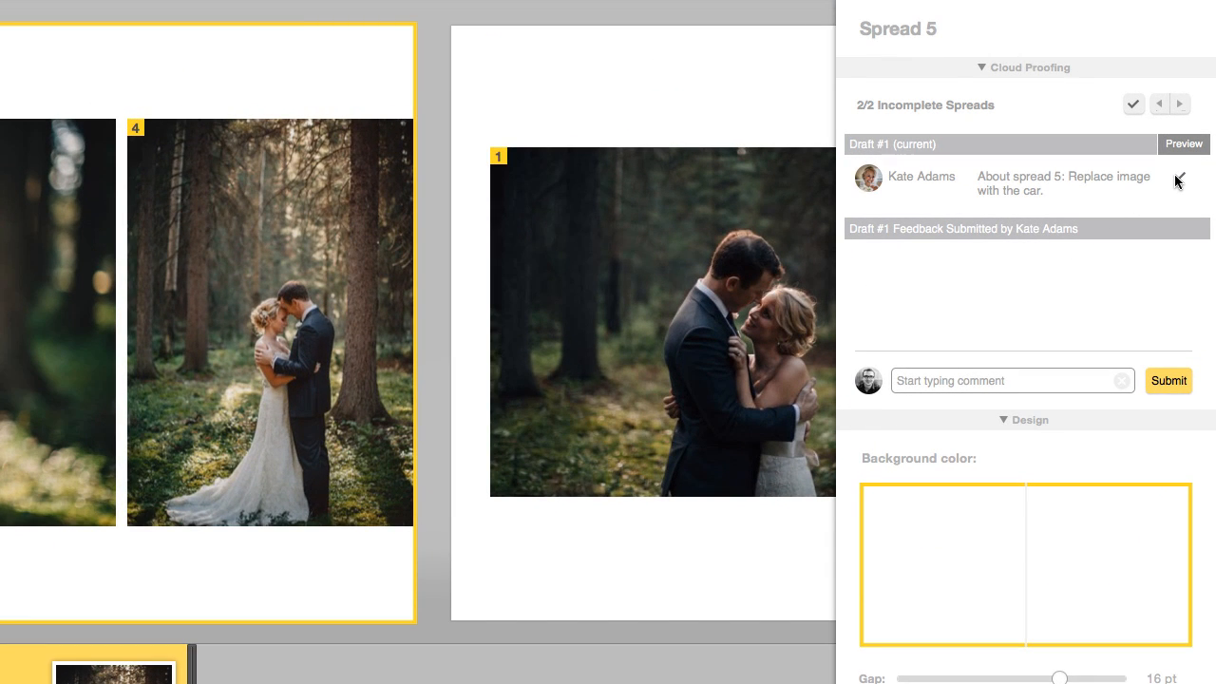
# Resolve the spread 5 comment, move to spread 2, and select the tie photo, image 3
pyautogui.click(1177, 180)
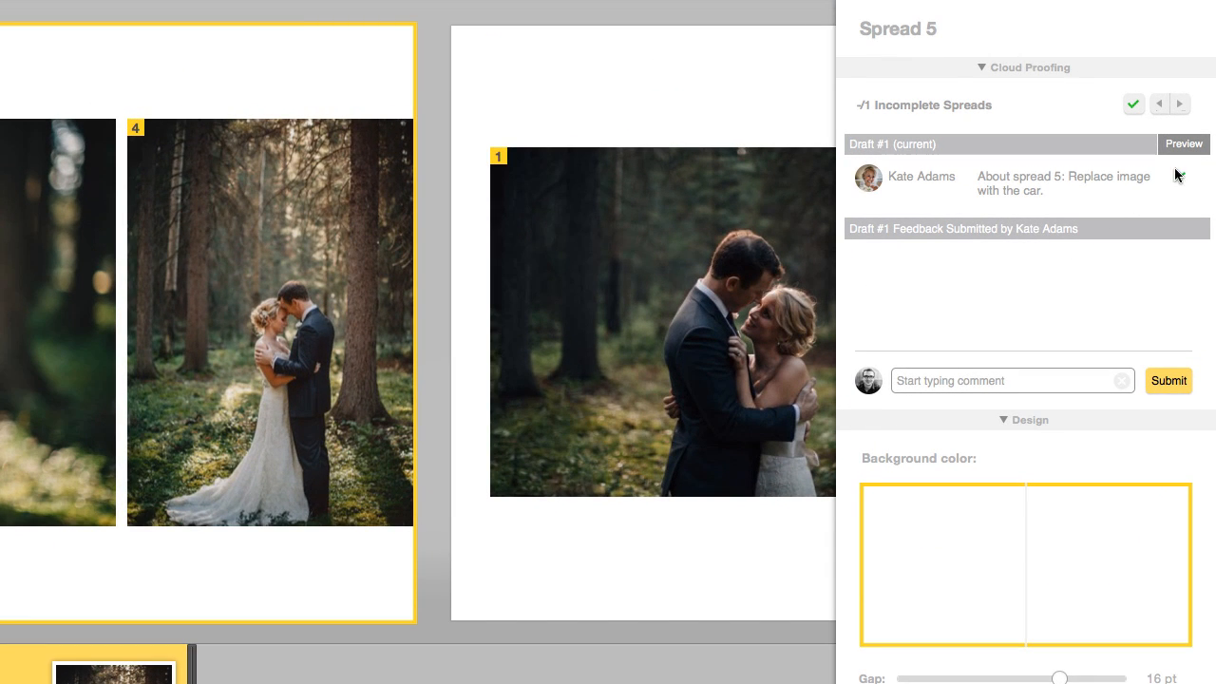
pyautogui.click(1177, 106)
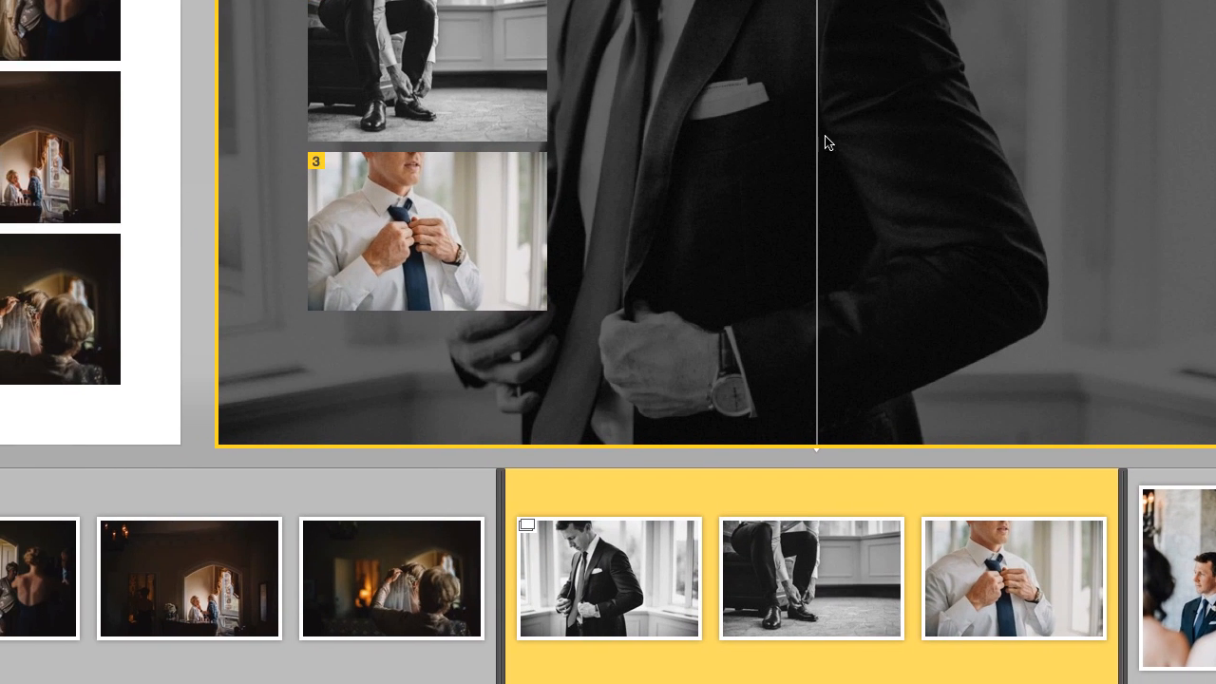
pyautogui.click(513, 169)
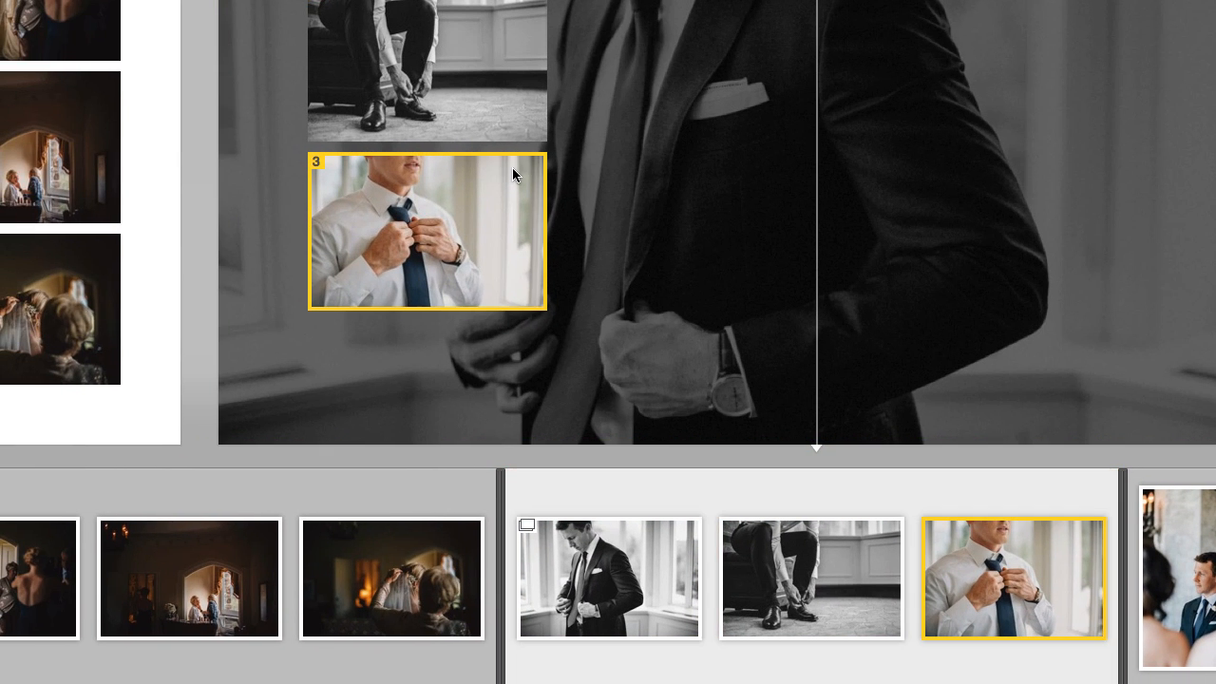
pyautogui.rightClick(512, 167)
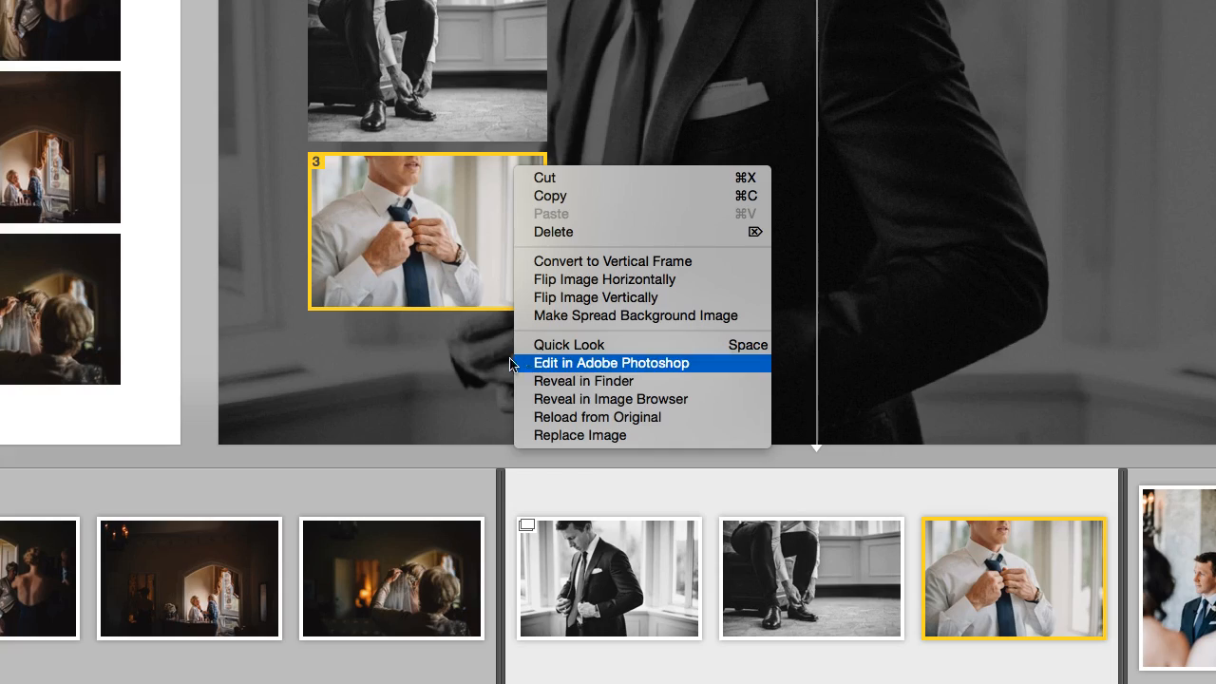
pyautogui.click(203, 348)
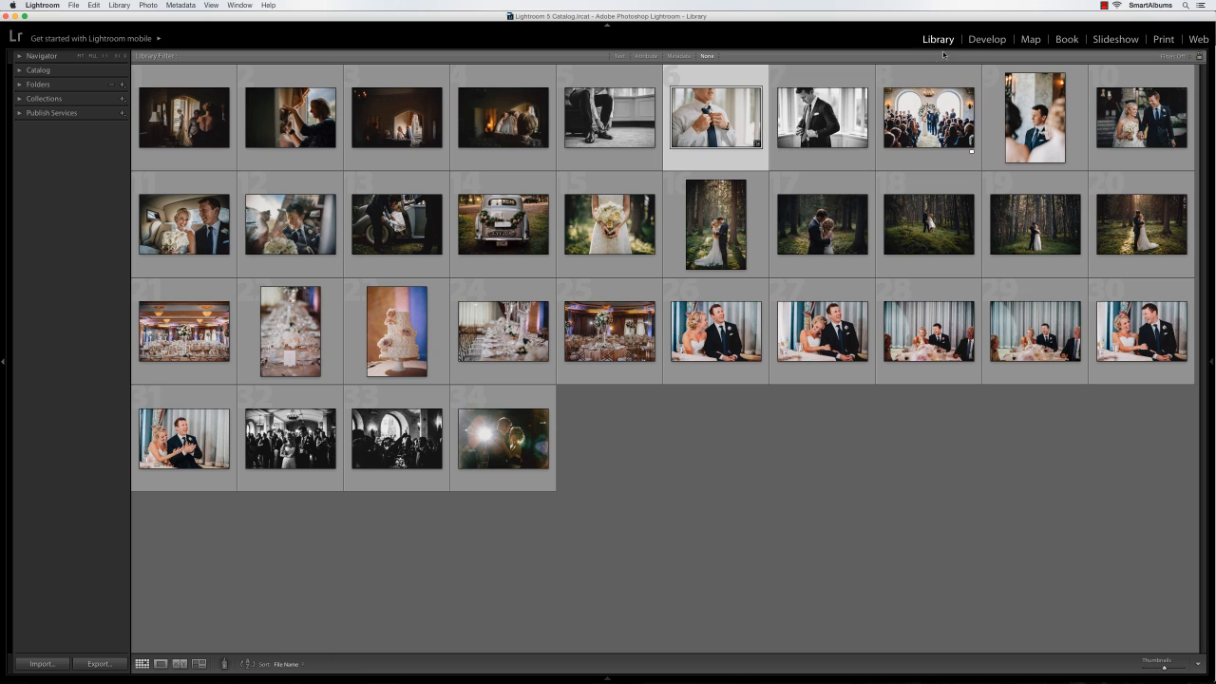
# Make the tie photo black and white in Lightroom and export it, overwriting AdamsWedding_006.jpg
pyautogui.click(971, 42)
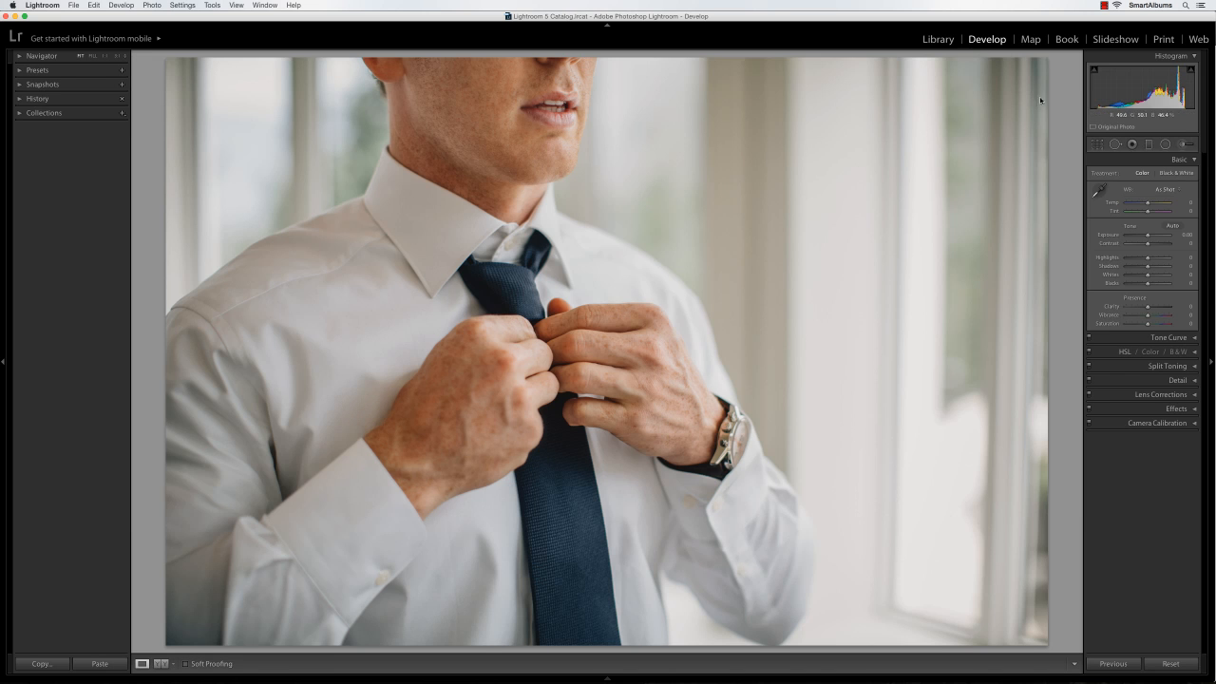
pyautogui.click(1166, 173)
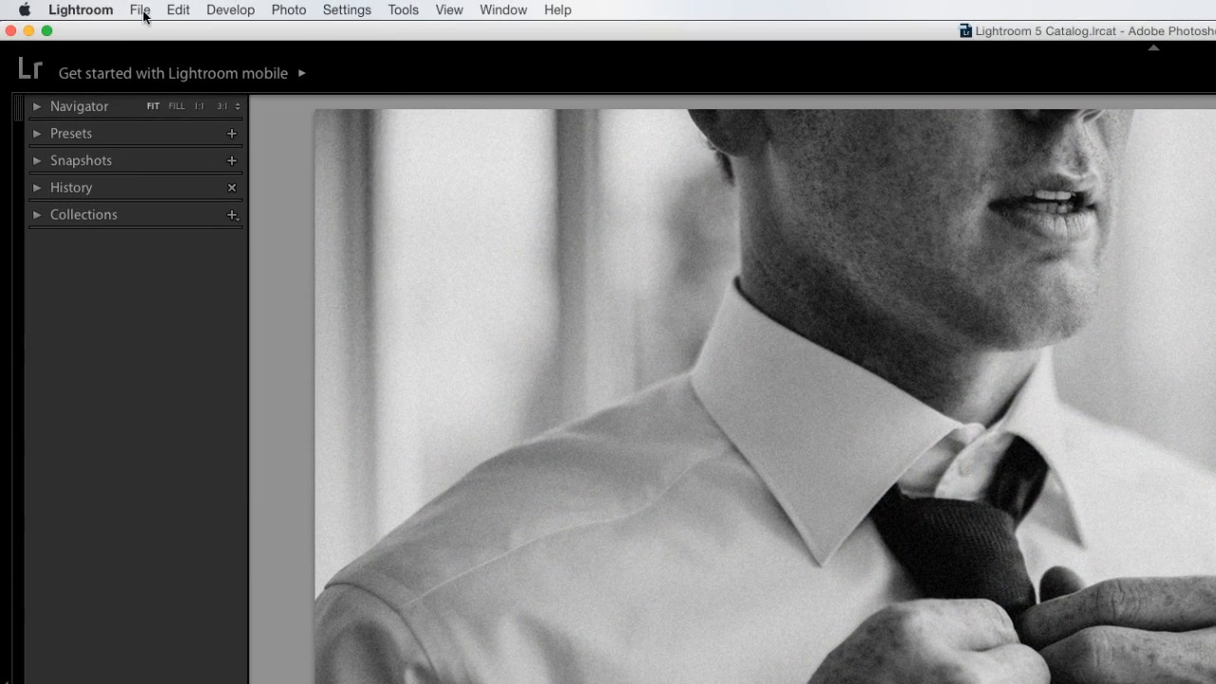
pyautogui.click(74, 7)
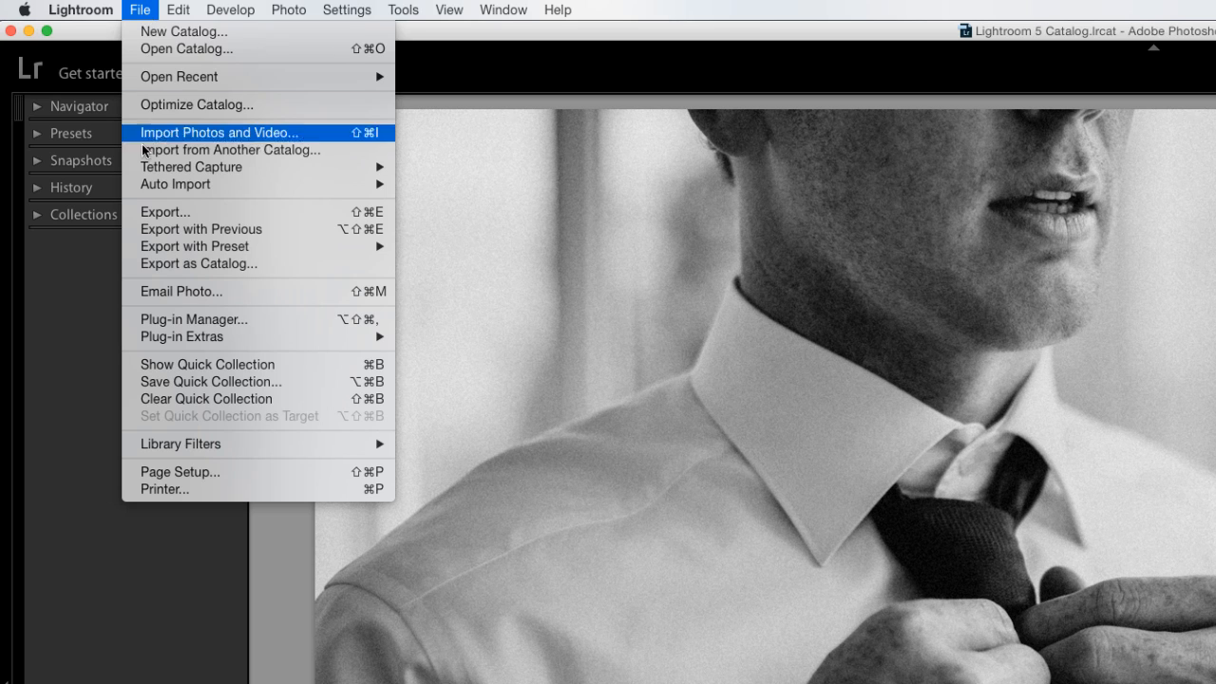
pyautogui.click(143, 214)
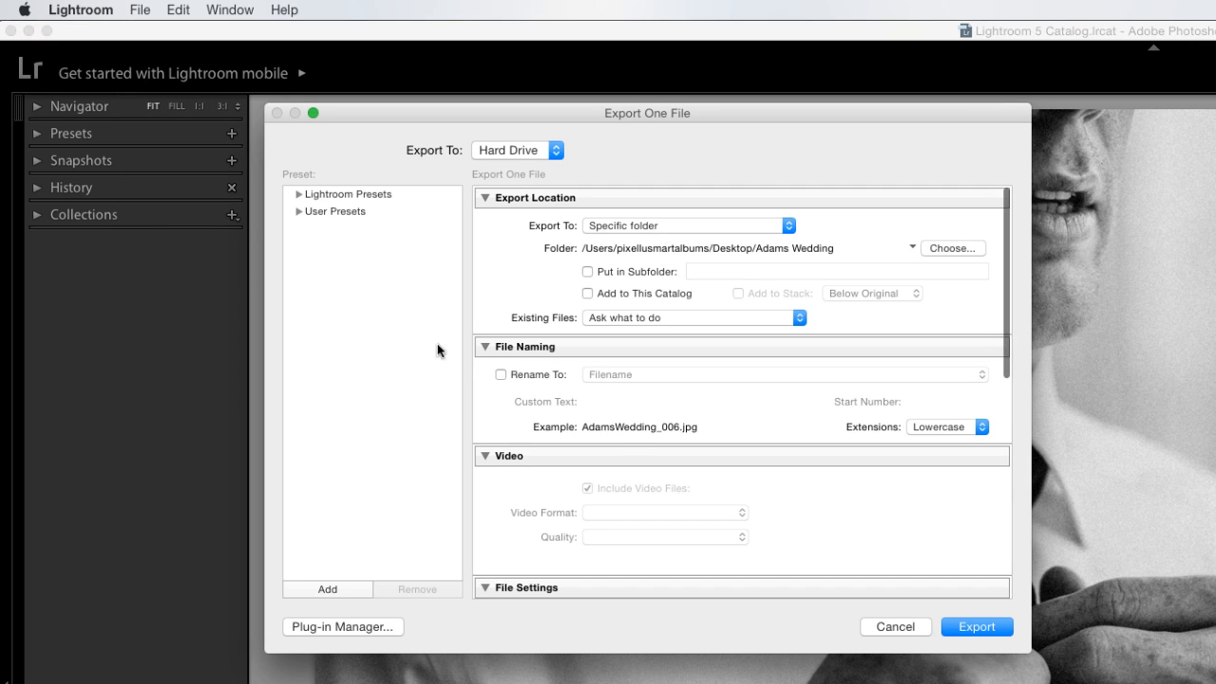
pyautogui.click(977, 627)
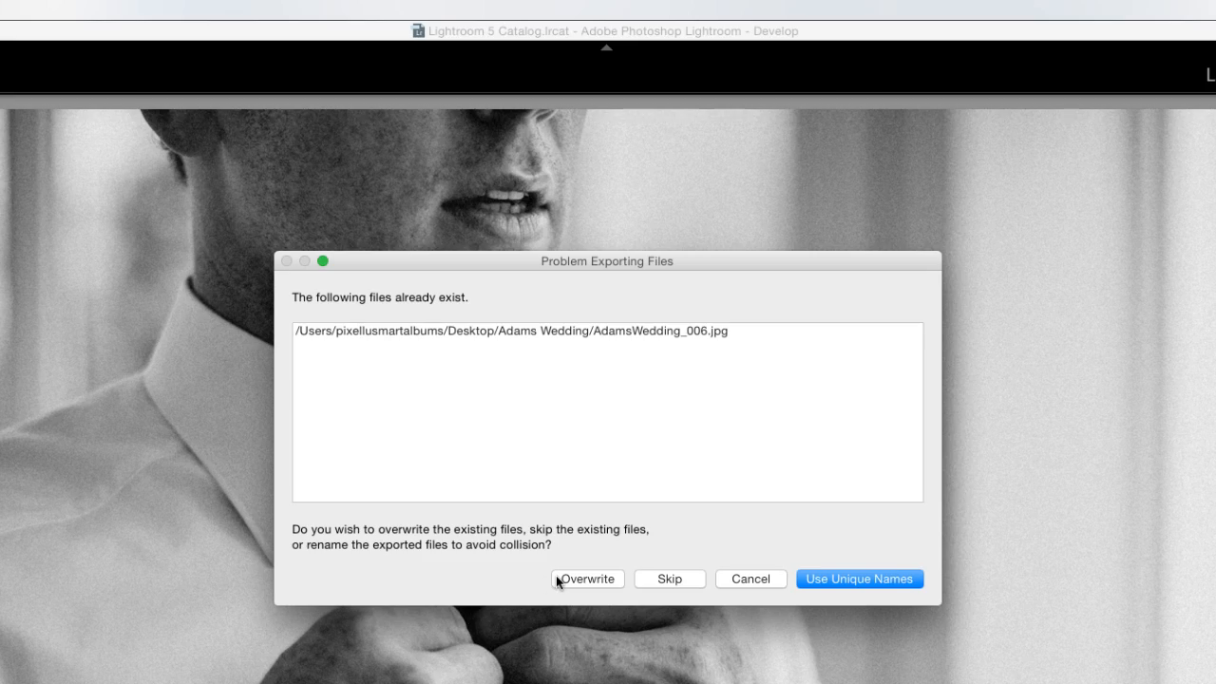
pyautogui.click(579, 579)
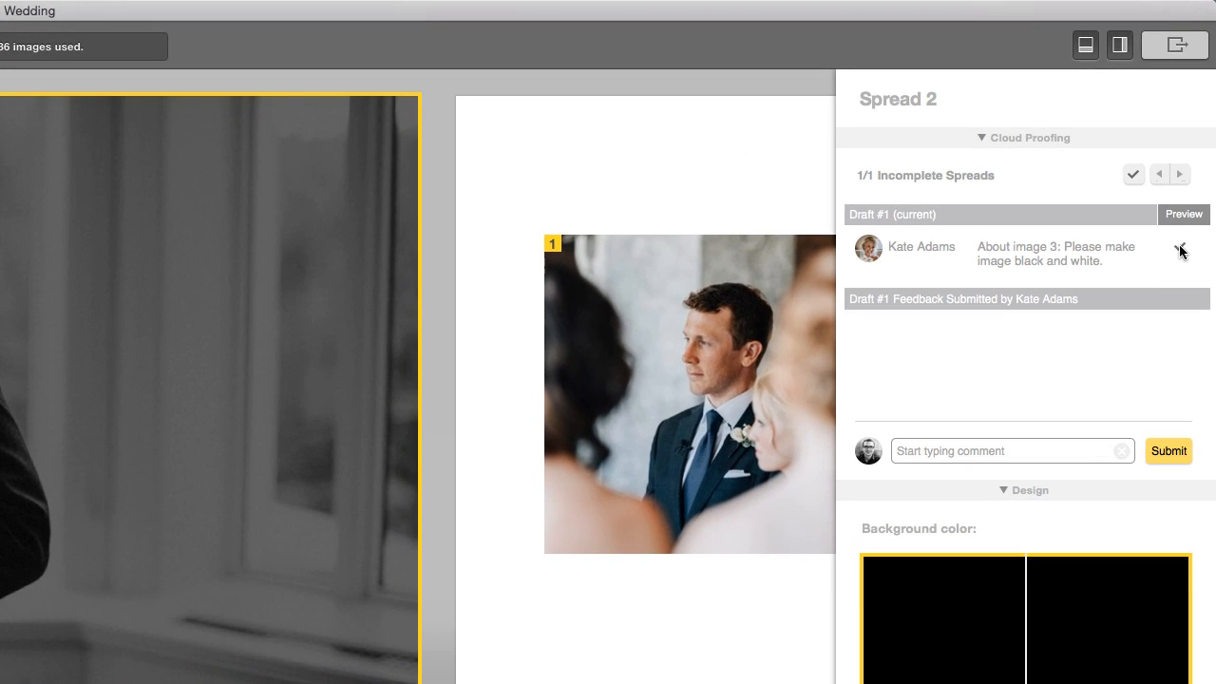
# Resolve the black-and-white comment and re-upload the Adams Wedding draft with Export for Cloud Proofing
pyautogui.click(1197, 134)
pyautogui.click(433, 504)
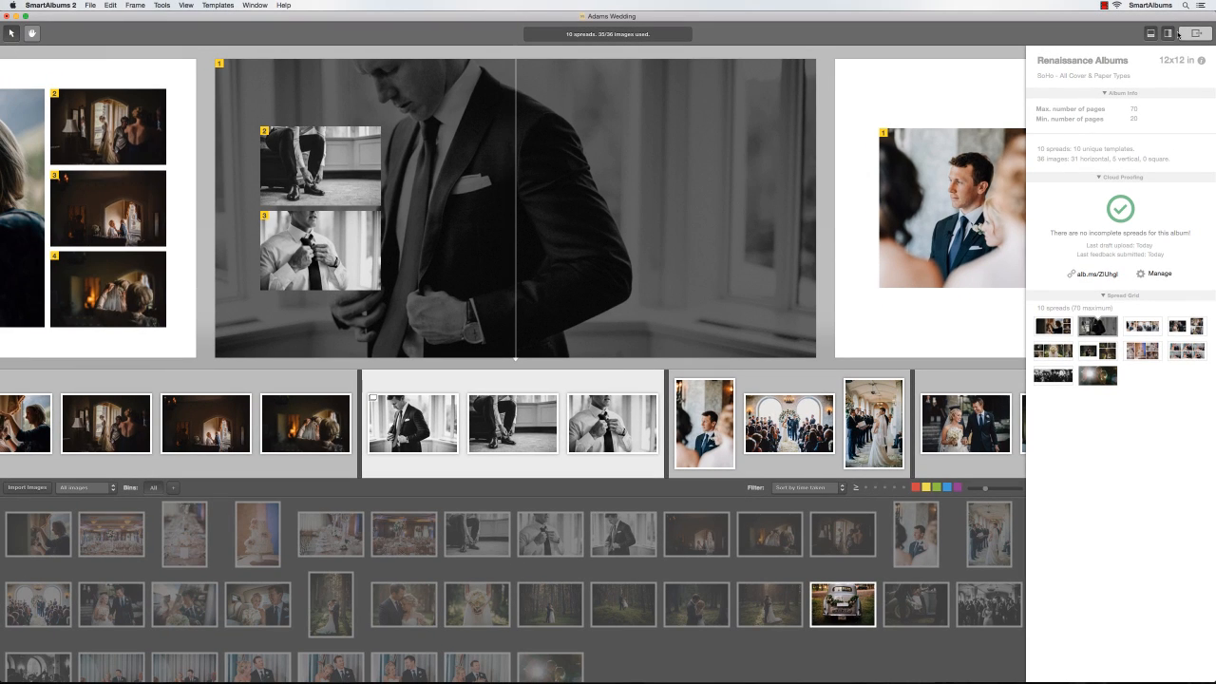
pyautogui.click(1180, 34)
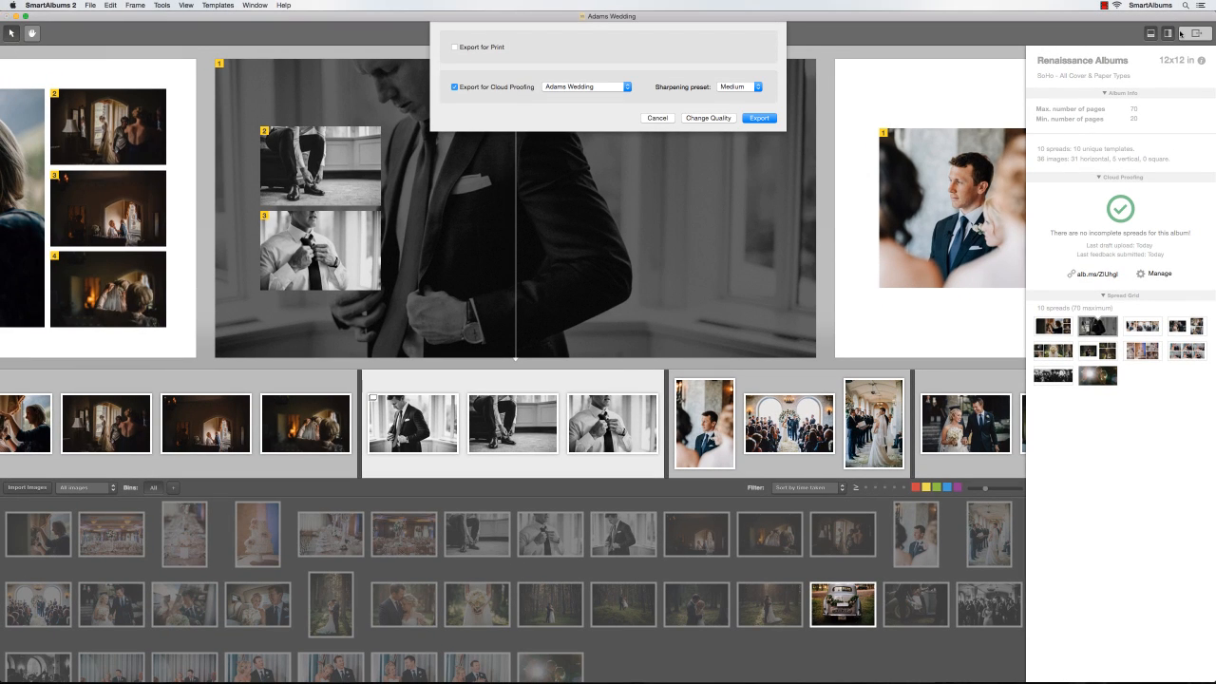
pyautogui.click(759, 118)
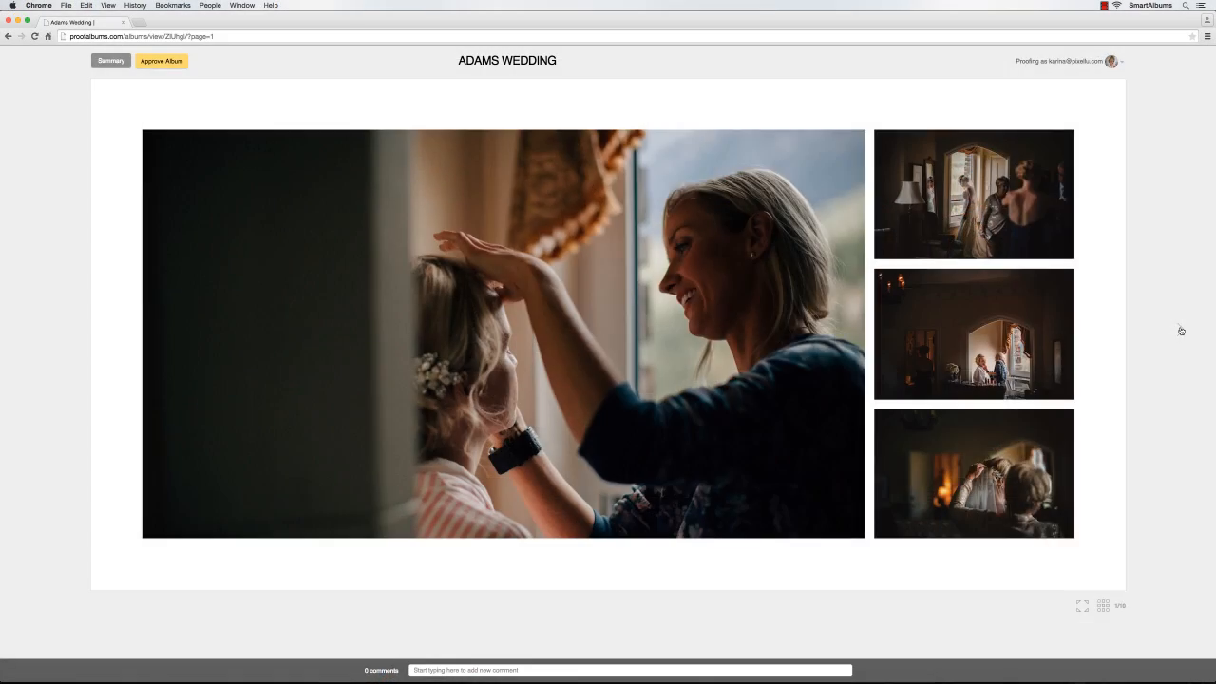
pyautogui.click(1179, 328)
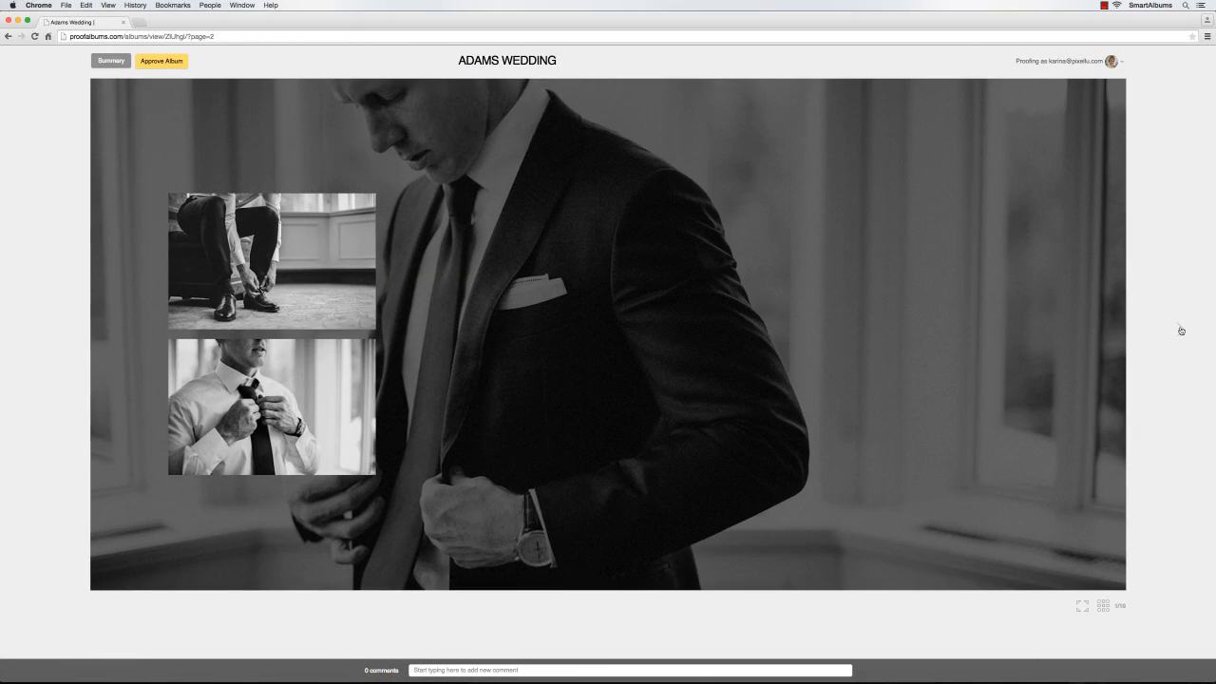
# Page forward through three more spreads of the revised online album
pyautogui.click(1181, 330)
pyautogui.click(1181, 330)
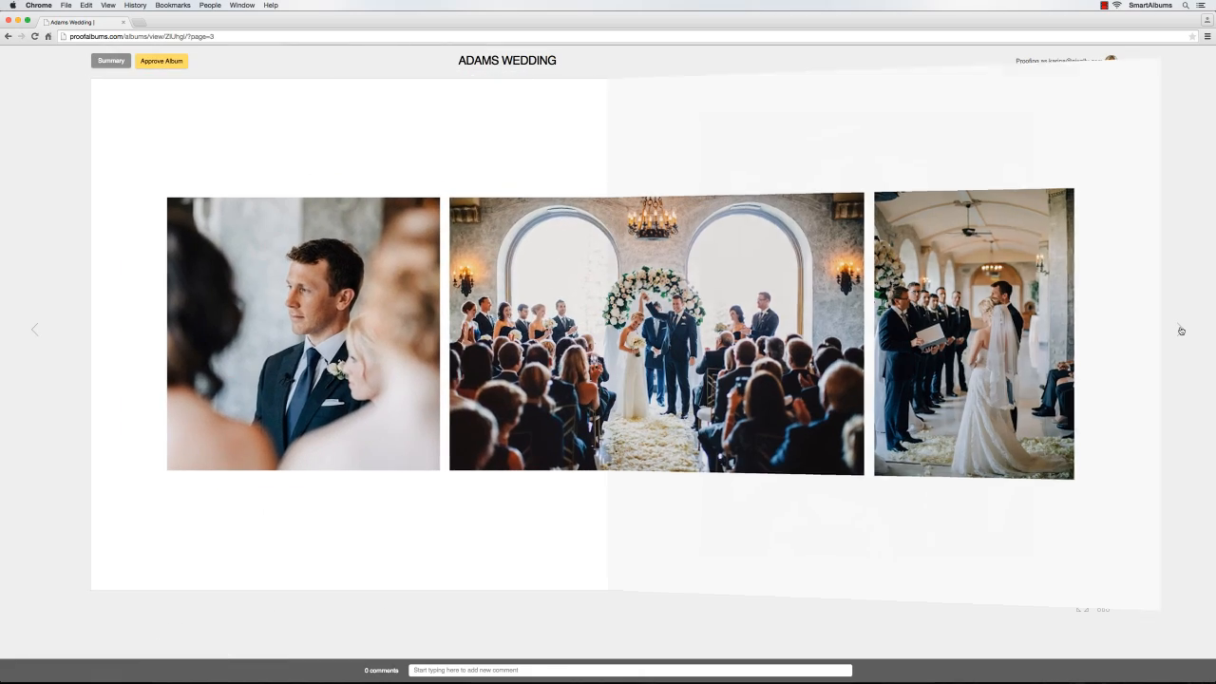
pyautogui.click(1180, 330)
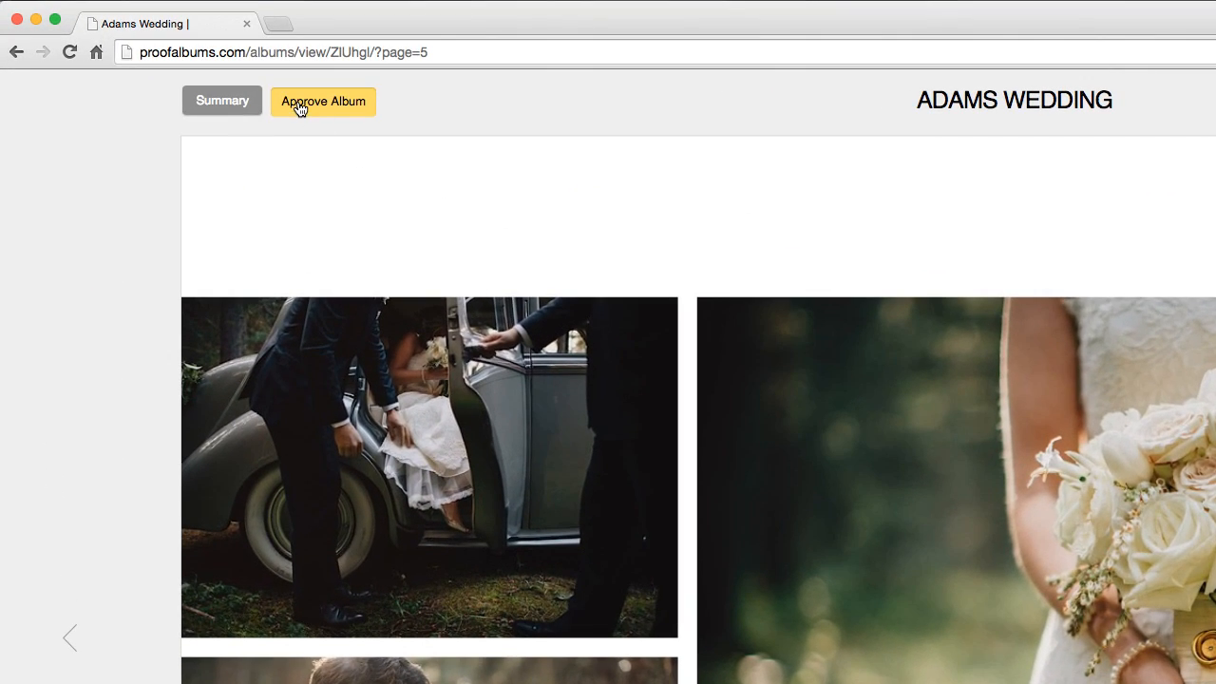
# Approve the album with the message 'Looks amazing! Thank you!'
pyautogui.click(298, 107)
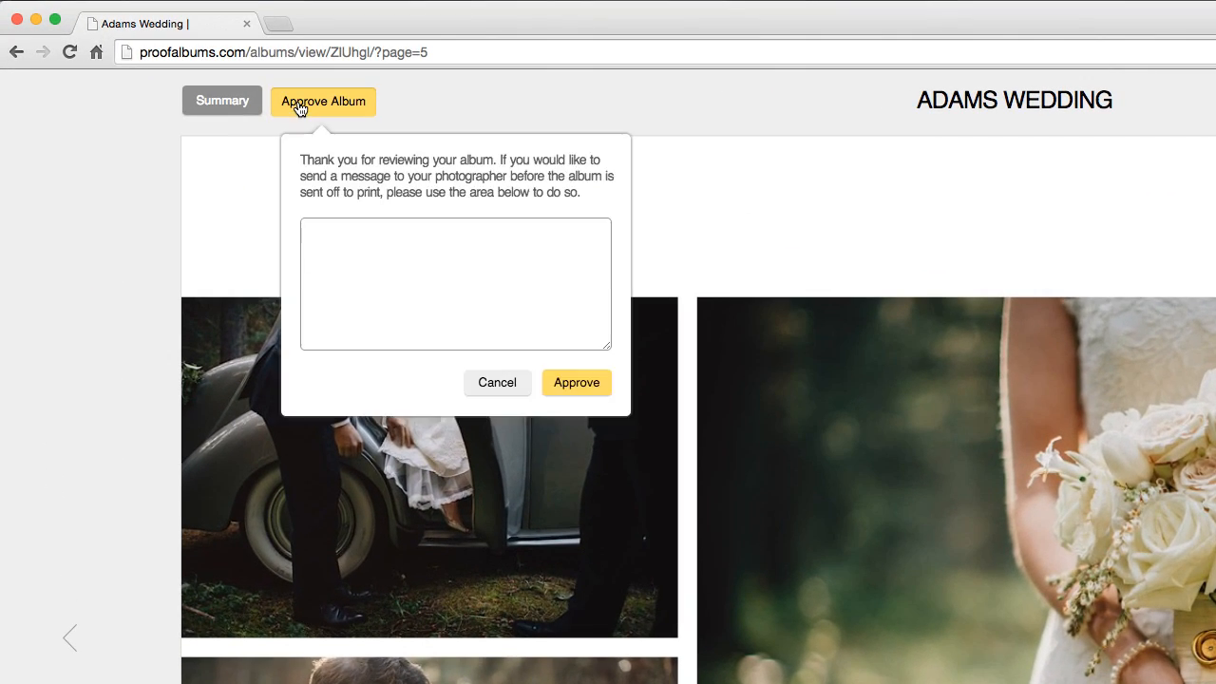
pyautogui.click(317, 230)
pyautogui.write('Looks amazing! Thank you!')
pyautogui.click(577, 382)
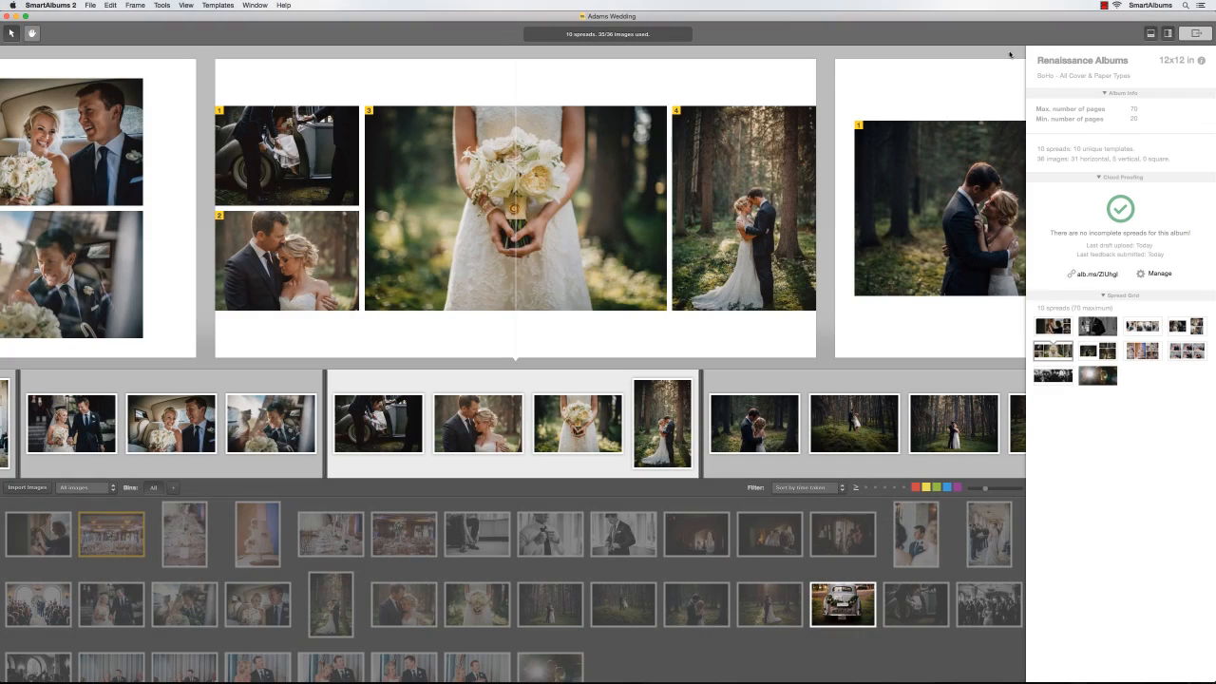
# Export all 10 spreads for print as 300 DPI sRGB JPGs and confirm completion
pyautogui.click(1195, 33)
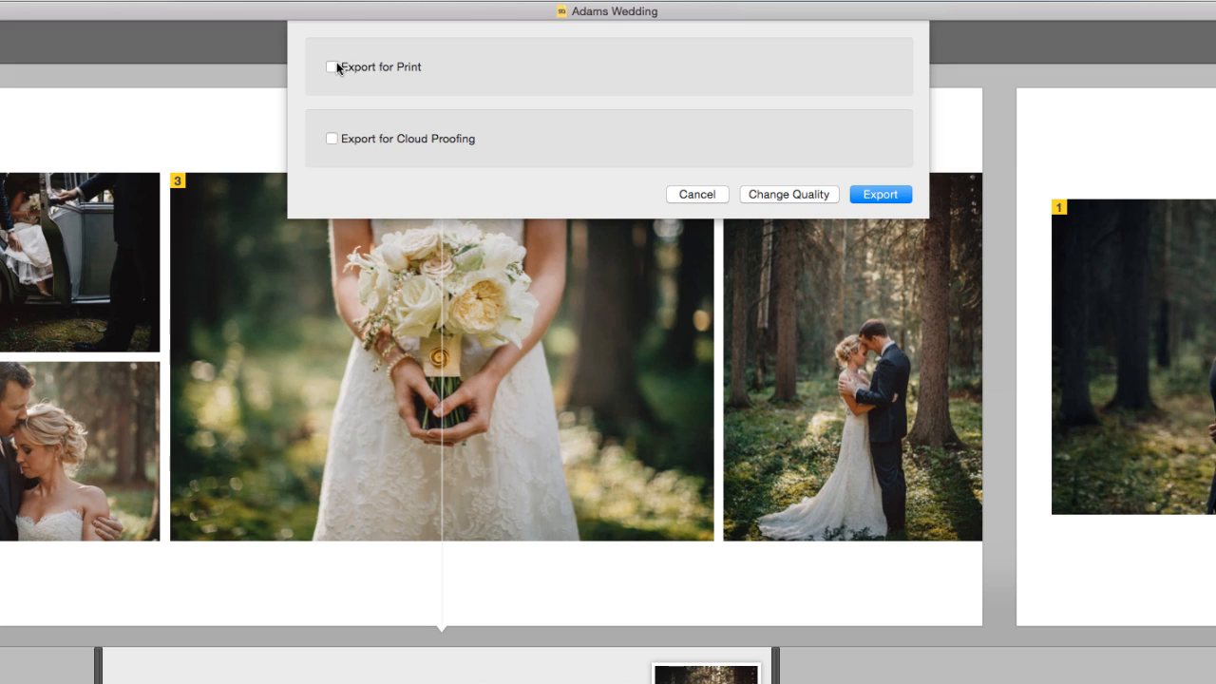
pyautogui.click(331, 67)
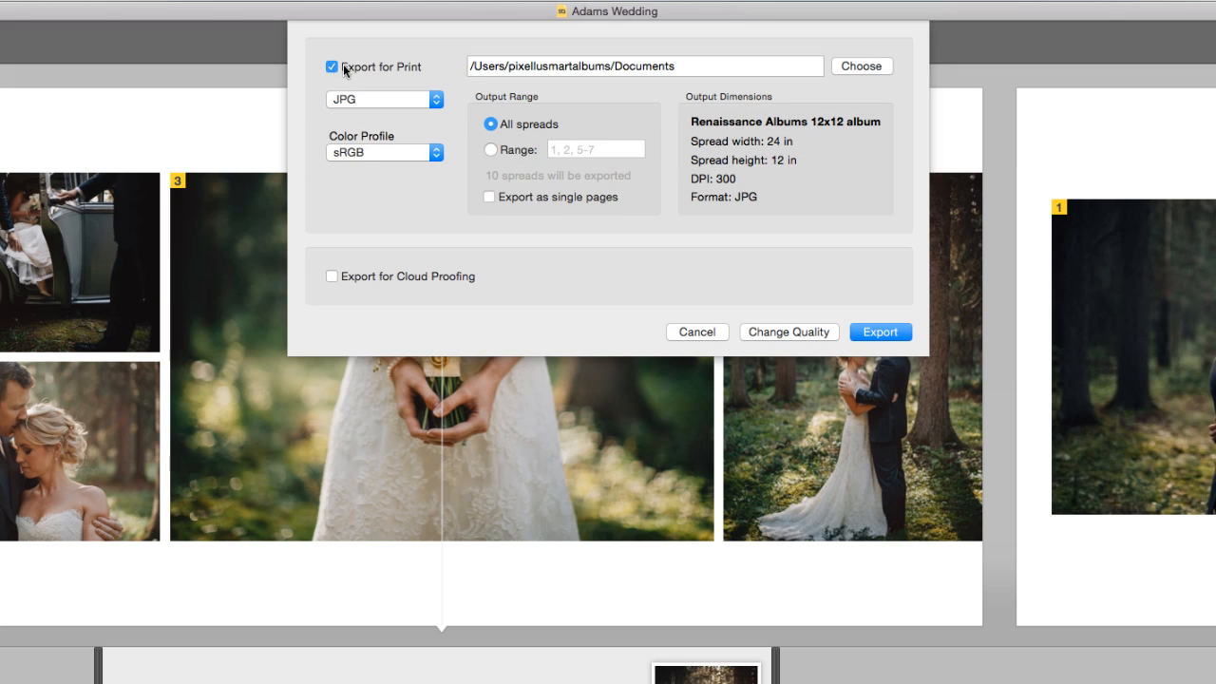
pyautogui.click(423, 101)
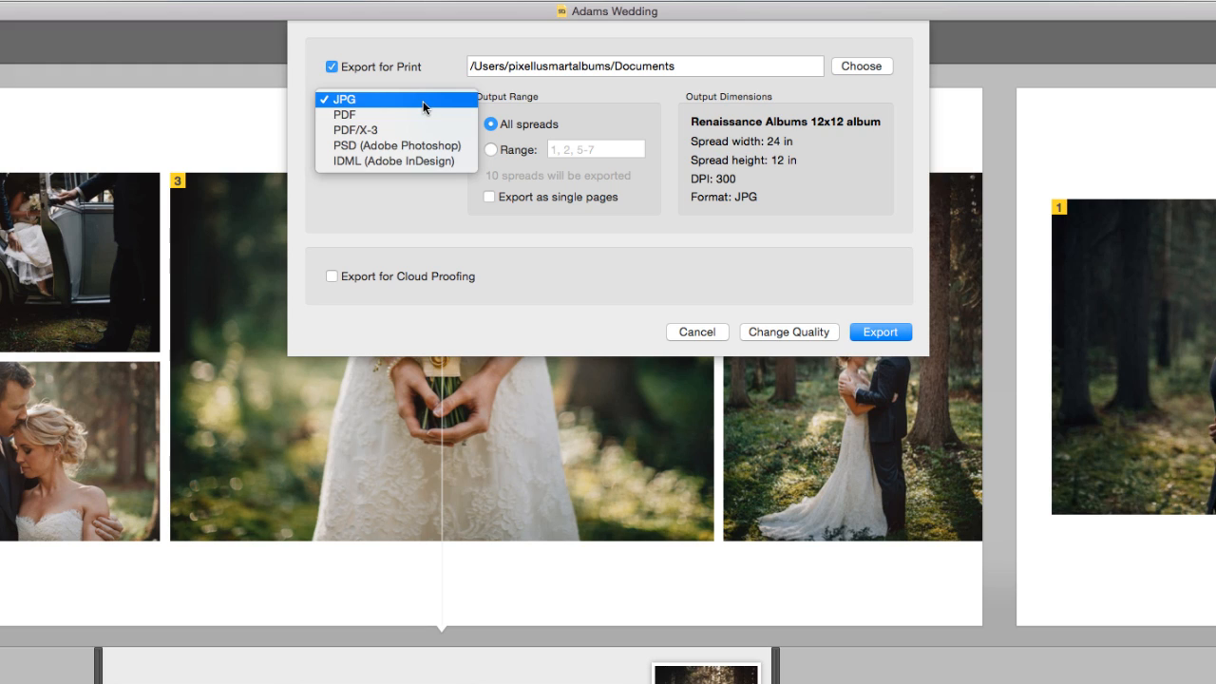
pyautogui.click(423, 100)
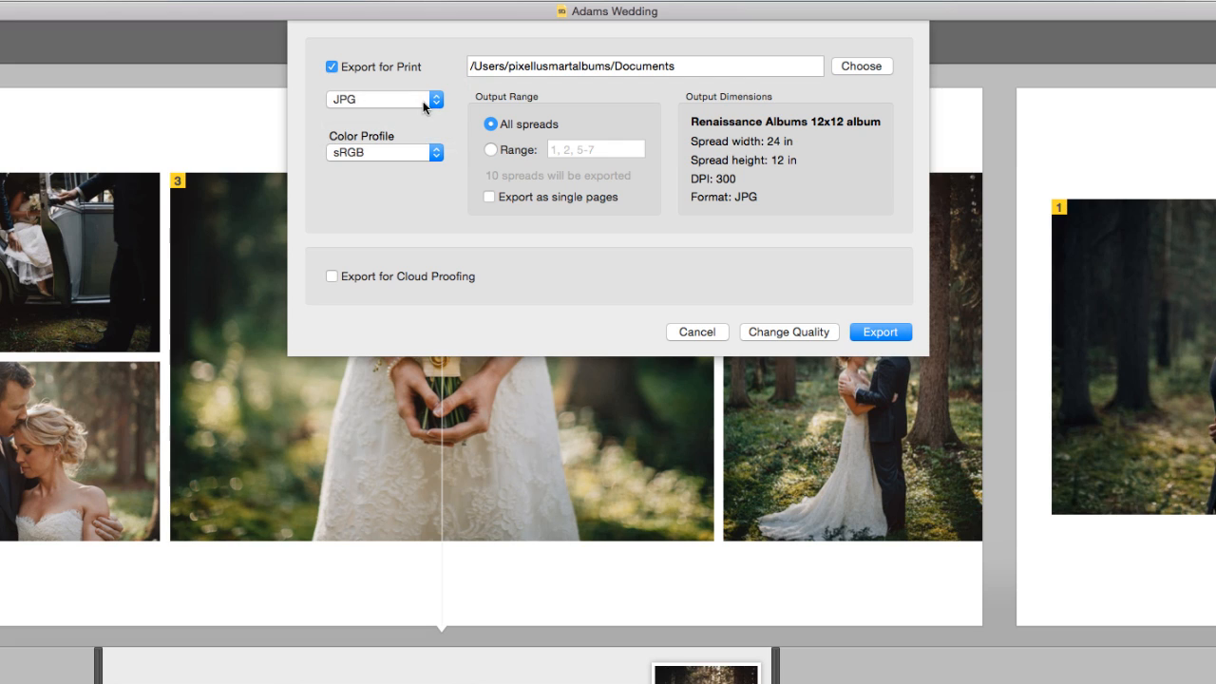
pyautogui.click(433, 154)
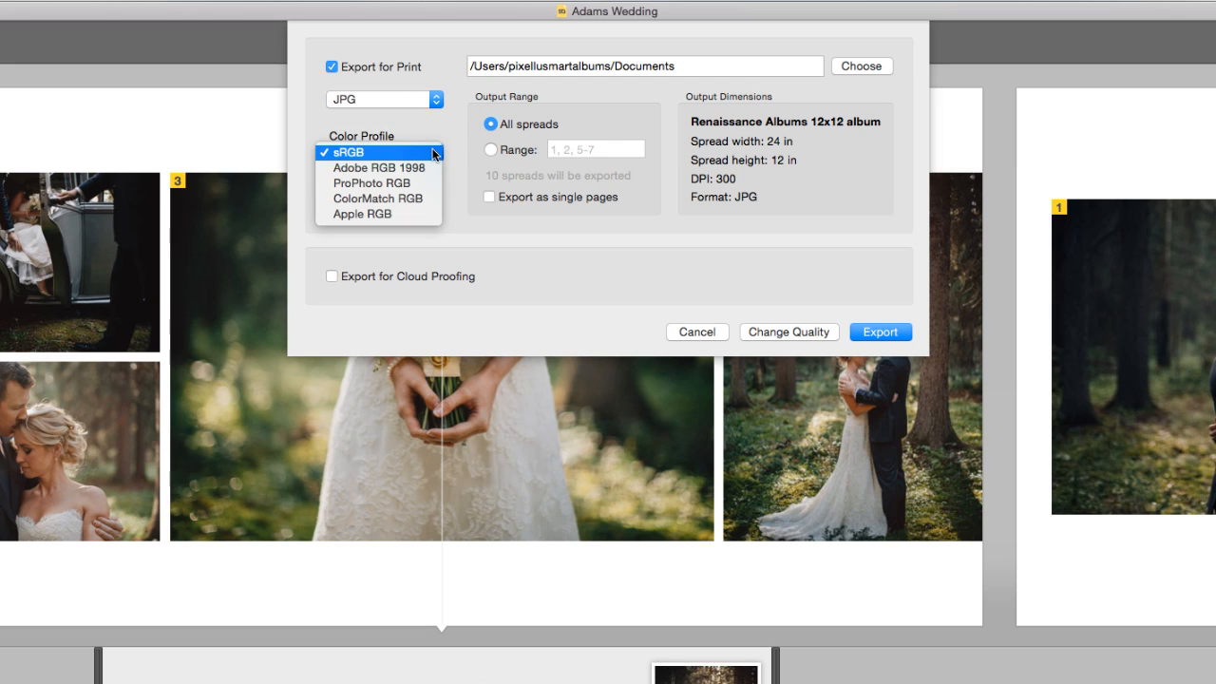
pyautogui.click(433, 153)
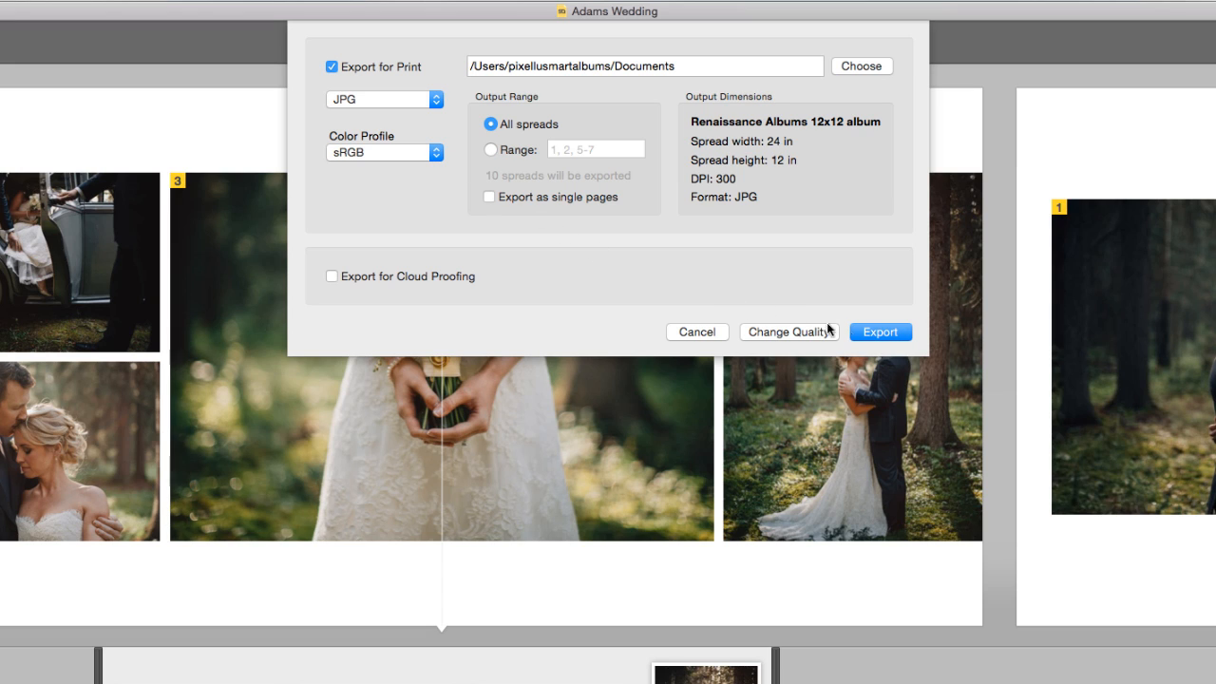
pyautogui.click(862, 335)
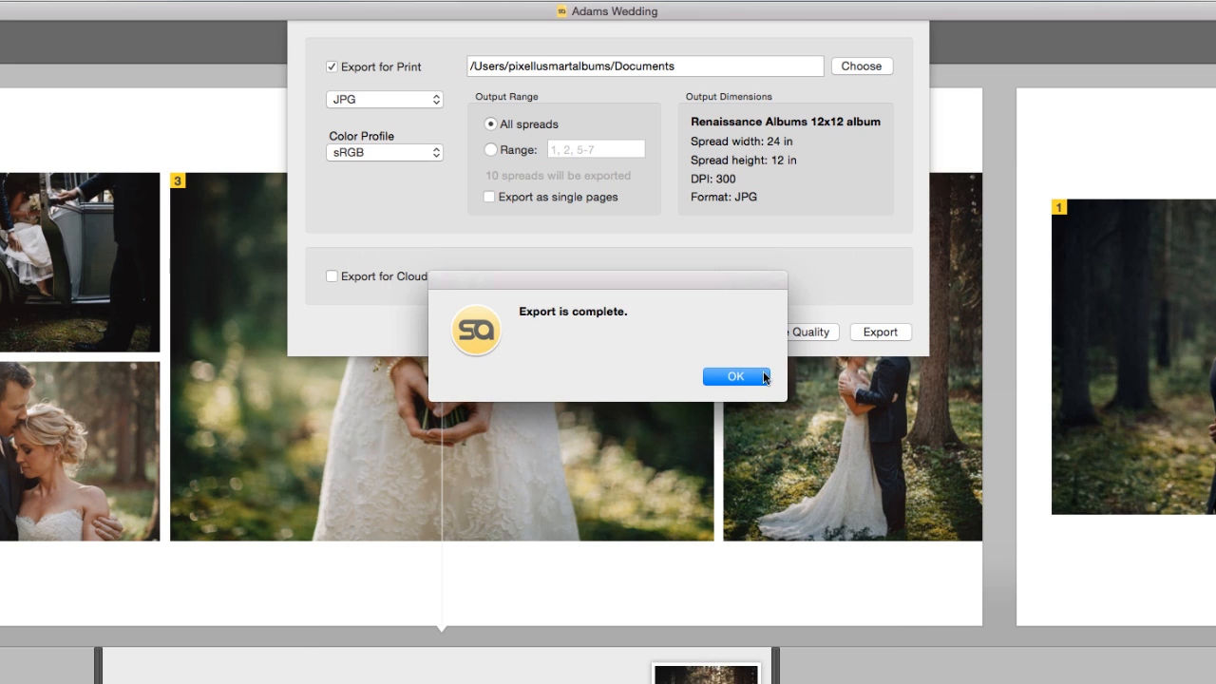
pyautogui.click(736, 376)
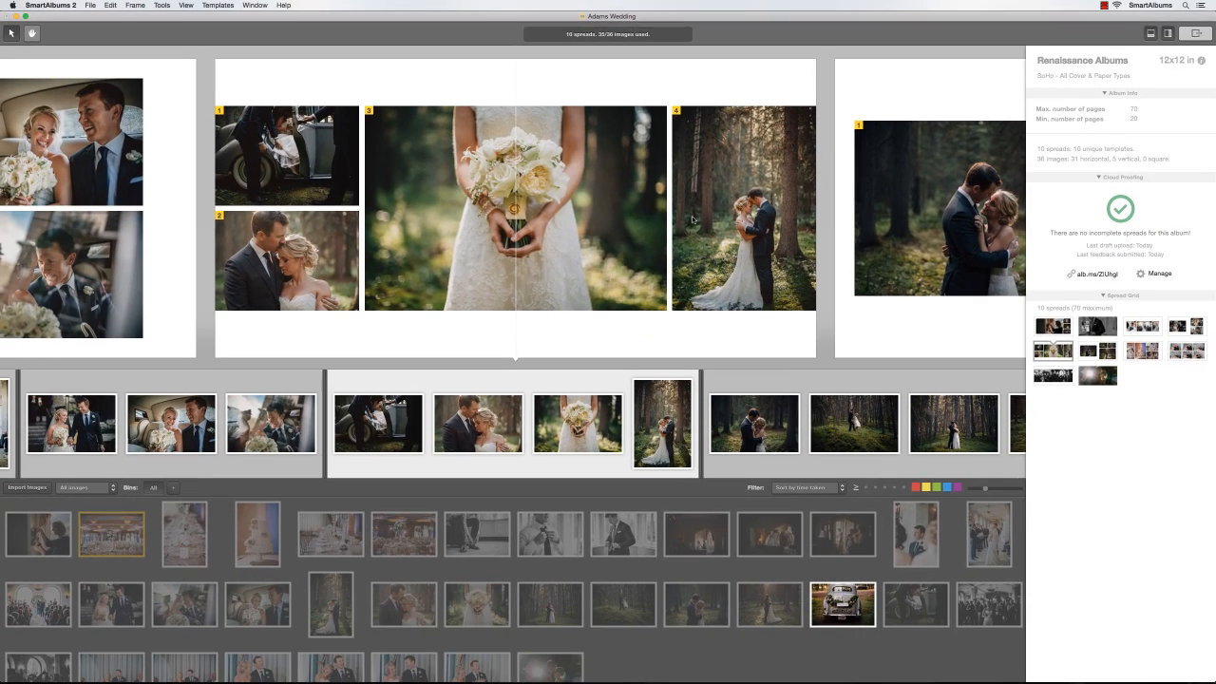